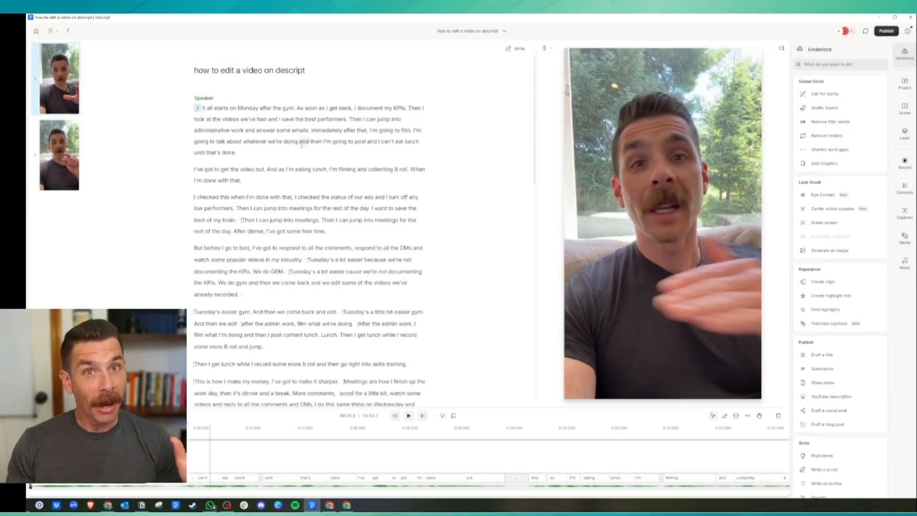
Step: Cut "I'm going to talk about whatever we're doing", "As soon as I get back" and the administrative work wording from the opening paragraph
{"action": "left_click_drag", "start_coordinate": [299, 143], "coordinate": [414, 130]}
{"action": "key", "text": "BackSpace"}
{"action": "left_click_drag", "start_coordinate": [297, 108], "coordinate": [353, 108]}
{"action": "key", "text": "BackSpace"}
{"action": "key", "text": "space"}
{"action": "left_click_drag", "start_coordinate": [406, 119], "coordinate": [247, 130]}
{"action": "key", "text": "BackSpace"}
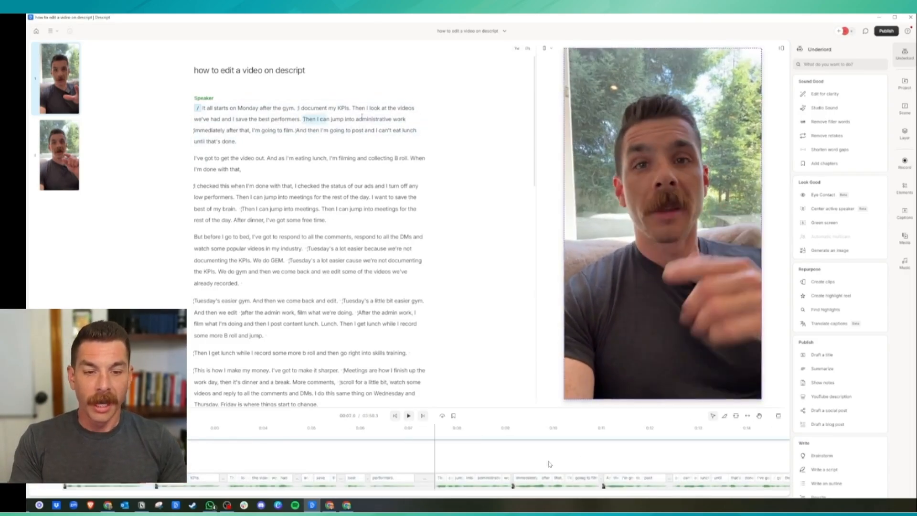
Step: Delete "I've got to get the video out" and the duplicated "when I'm done with that" wording around the lunch and ads sentences
{"action": "left_click_drag", "start_coordinate": [267, 158], "coordinate": [192, 157]}
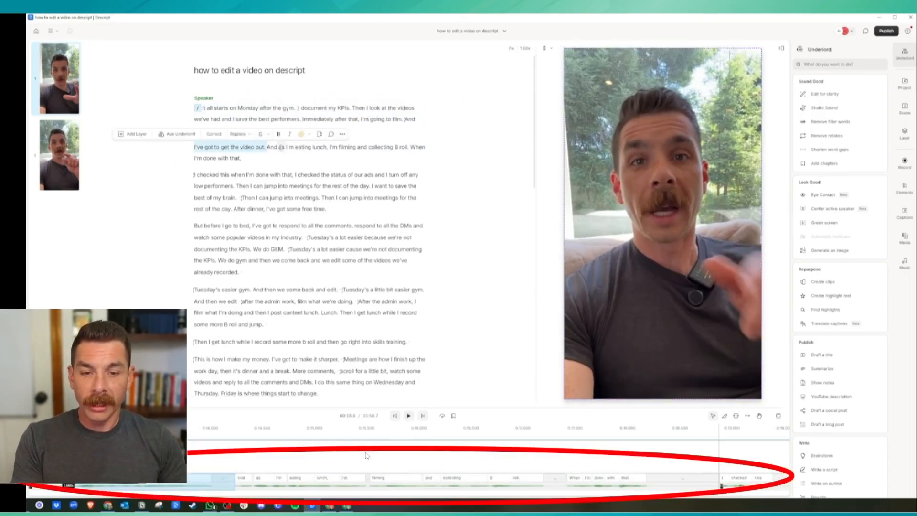
{"action": "key", "text": "BackSpace"}
{"action": "left_click_drag", "start_coordinate": [516, 477], "coordinate": [666, 477]}
{"action": "key", "text": "BackSpace"}
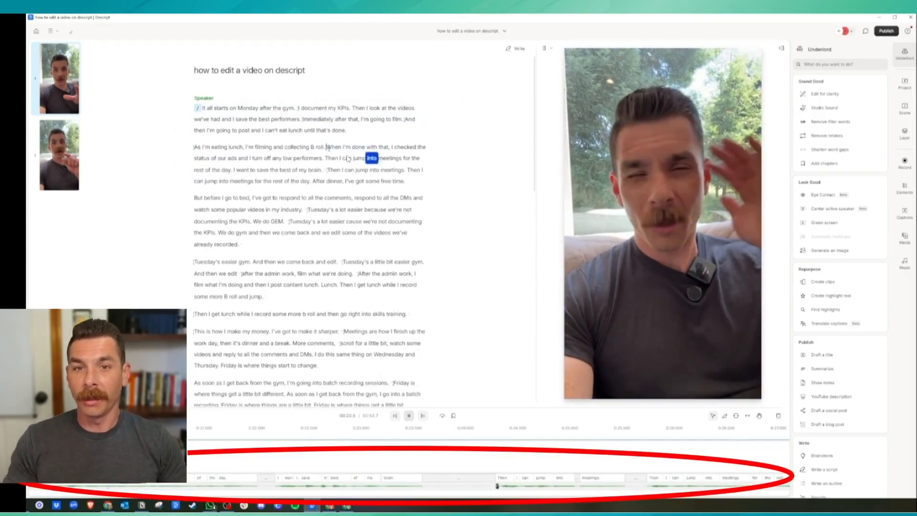
Step: Delete the "best of my brain" sentence and the repeated takes about jumping into meetings
{"action": "left_click_drag", "start_coordinate": [233, 169], "coordinate": [406, 181]}
{"action": "key", "text": "BackSpace"}
{"action": "key", "text": "space"}
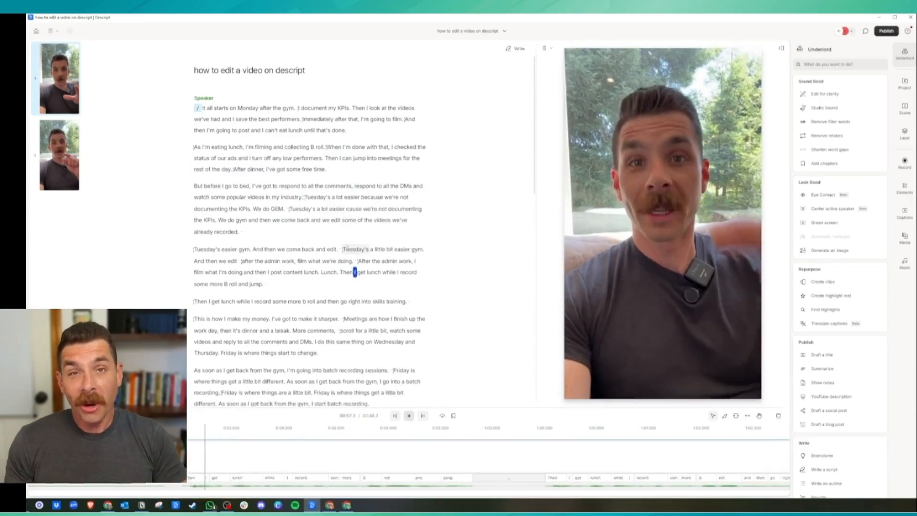
Step: Remove "and watch some popular videos in my industry" after the sentence about responding to comments and DMs
{"action": "key", "text": "space"}
{"action": "left_click_drag", "start_coordinate": [410, 186], "coordinate": [302, 196]}
{"action": "key", "text": "BackSpace"}
{"action": "key", "text": "space"}
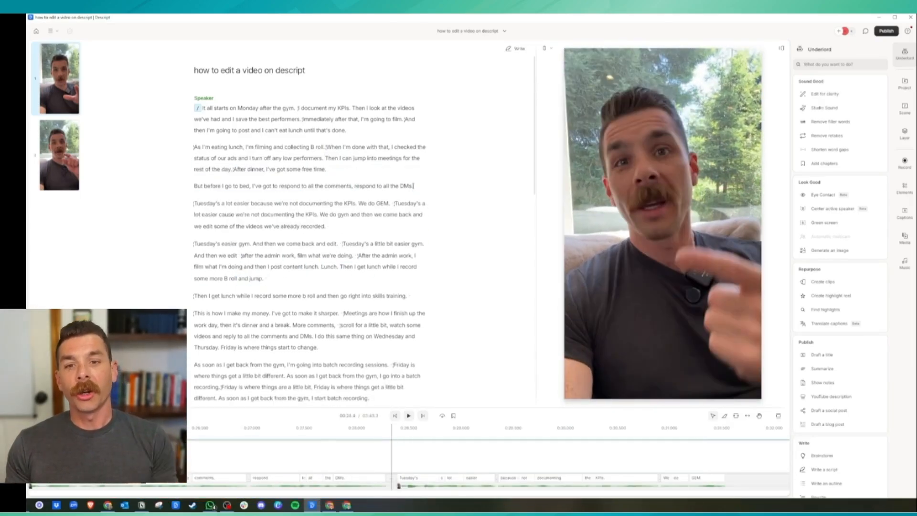
Step: Undo the accidental deletion, remove the first "Tuesday's a lot easier" take ending in "We do GEM", and play back the cut
{"action": "key", "text": "BackSpace"}
{"action": "key", "text": "ctrl+z"}
{"action": "left_click_drag", "start_coordinate": [392, 203], "coordinate": [194, 203]}
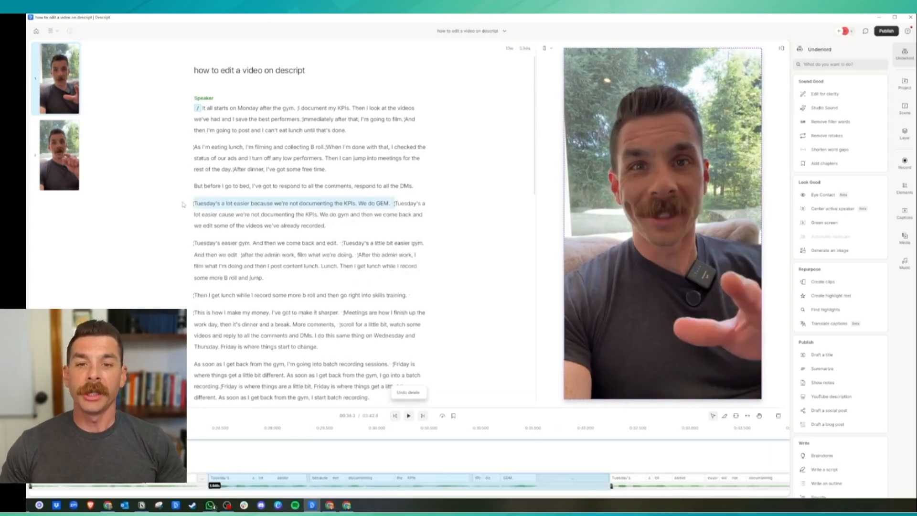
{"action": "key", "text": "BackSpace"}
{"action": "key", "text": "space"}
{"action": "key", "text": "space"}
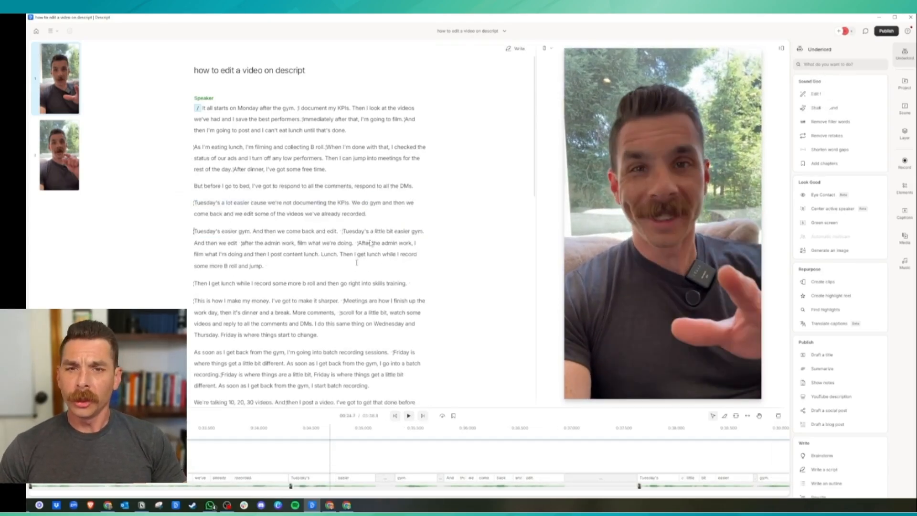
Step: Delete the repeated paragraph from "Tuesday's easier gym" through "some more B roll and jump", and play back the join
{"action": "left_click_drag", "start_coordinate": [282, 266], "coordinate": [194, 231]}
{"action": "key", "text": "BackSpace"}
{"action": "key", "text": "space"}
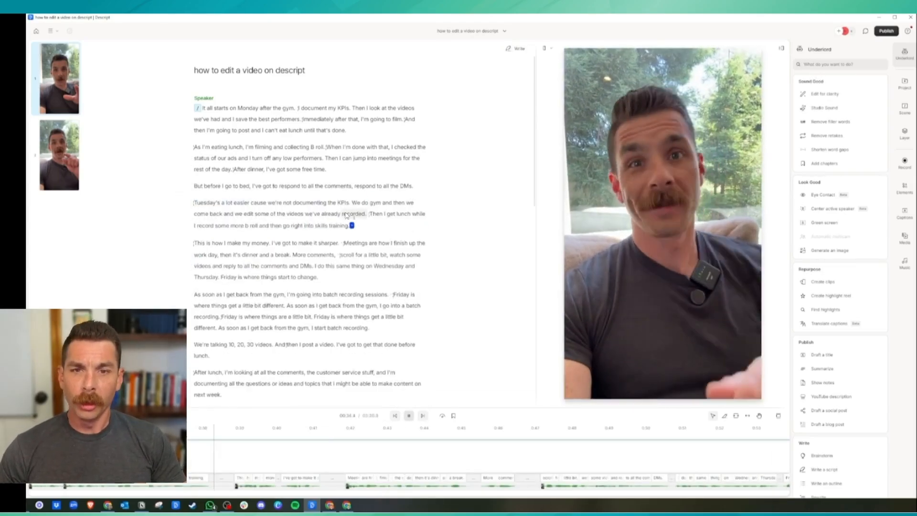
{"action": "key", "text": "space"}
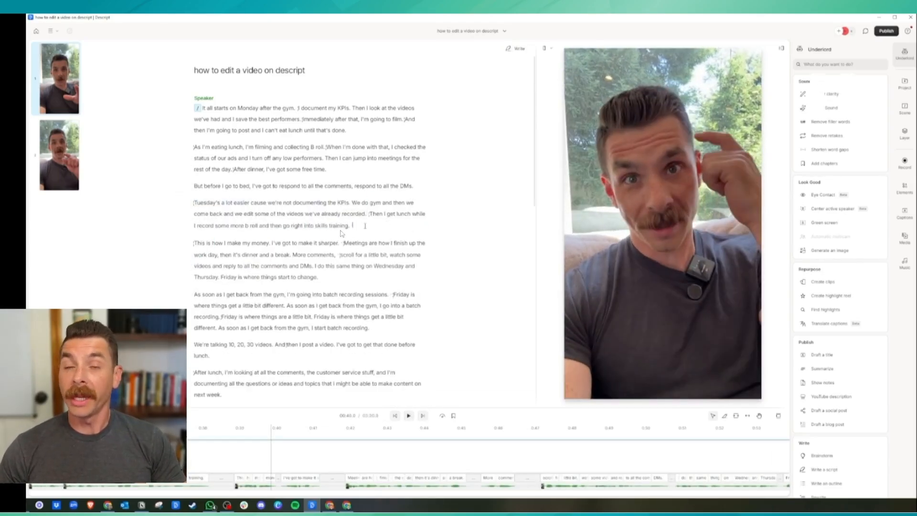
Step: Put "This is how I make my money." in its own paragraph and delete "I've got to make it sharper."
{"action": "key", "text": "Delete"}
{"action": "left_click", "coordinate": [365, 225]}
{"action": "key", "text": "BackSpace"}
{"action": "key", "text": "Return"}
{"action": "left_click", "coordinate": [271, 243]}
{"action": "key", "text": "Return"}
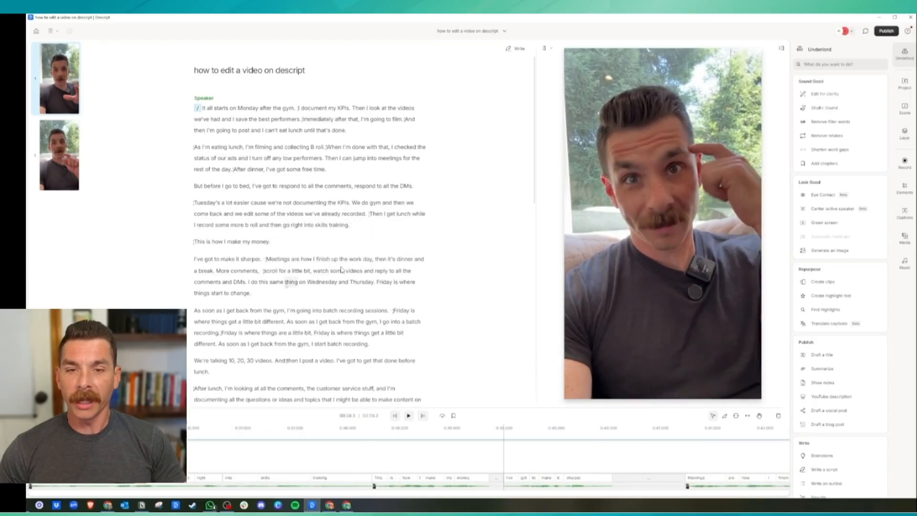
{"action": "left_click_drag", "start_coordinate": [265, 258], "coordinate": [191, 259]}
{"action": "key", "text": "BackSpace"}
{"action": "key", "text": "space"}
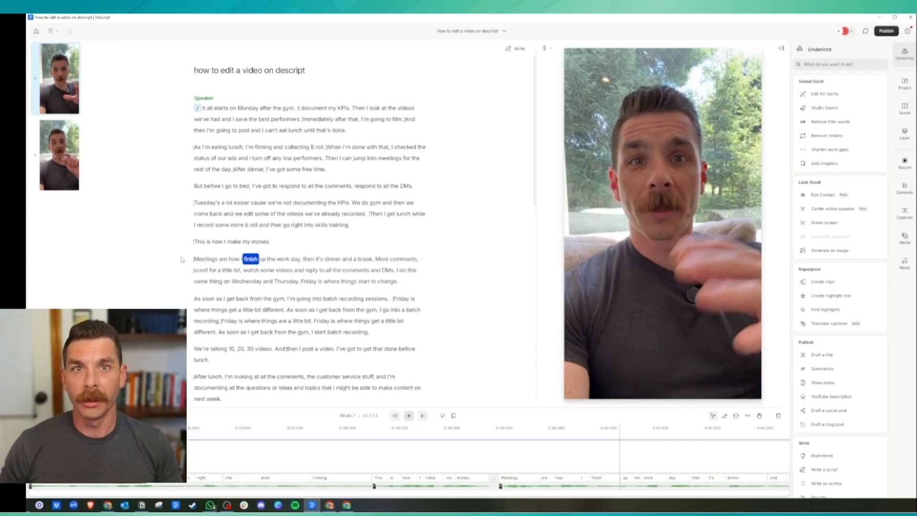
Step: Delete "More comments, scroll for a little bit" after the dinner and break sentence, and play back the cut
{"action": "left_click_drag", "start_coordinate": [243, 271], "coordinate": [375, 259]}
{"action": "key", "text": "BackSpace"}
{"action": "left_click", "coordinate": [223, 259]}
{"action": "key", "text": "space"}
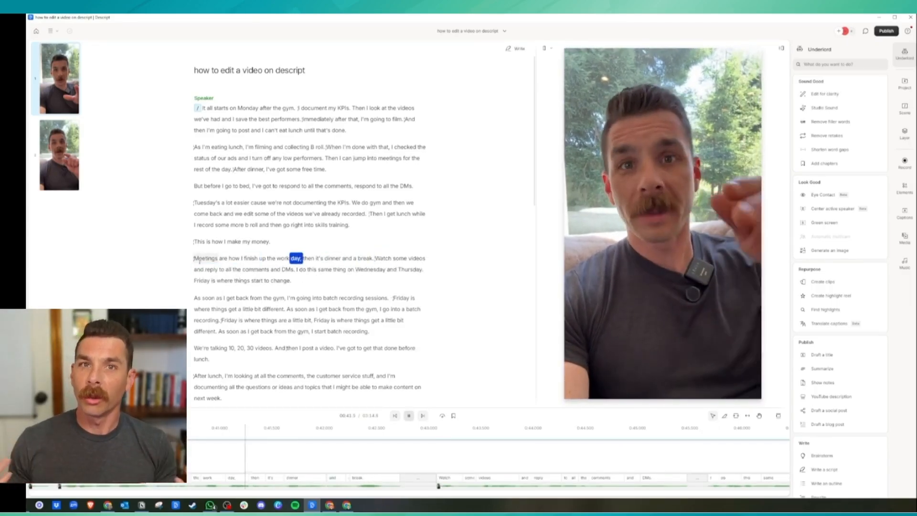
{"action": "key", "text": "space"}
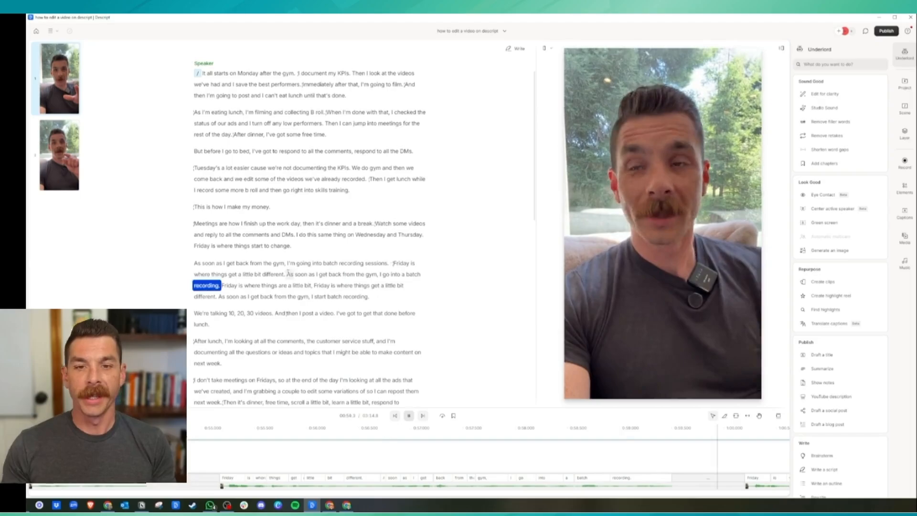
Step: Split the paragraph after "batch recording sessions" and delete the repeated Friday takes that follow it
{"action": "left_click", "coordinate": [195, 246]}
{"action": "key", "text": "space"}
{"action": "left_click", "coordinate": [392, 264]}
{"action": "key", "text": "Return"}
{"action": "key", "text": "Return"}
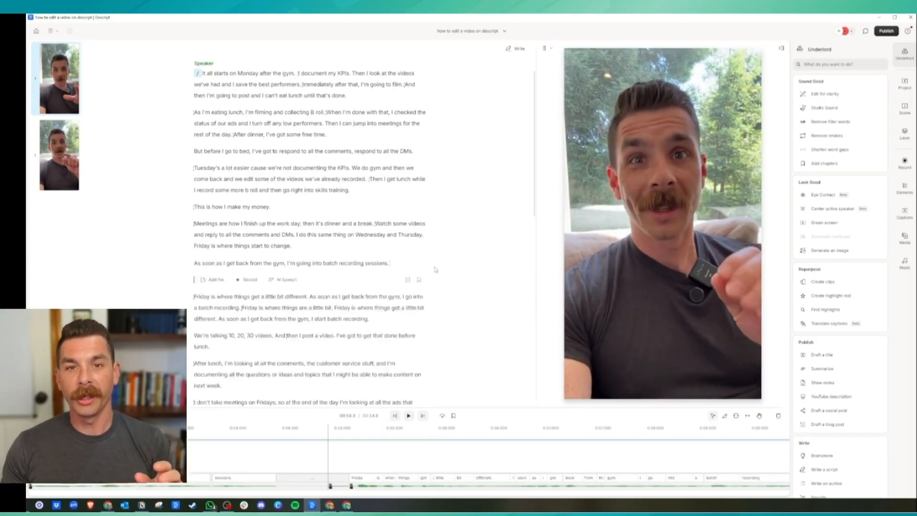
{"action": "left_click_drag", "start_coordinate": [194, 297], "coordinate": [369, 319]}
{"action": "key", "text": "BackSpace"}
{"action": "key", "text": "BackSpace"}
{"action": "key", "text": "BackSpace"}
{"action": "key", "text": "space"}
{"action": "key", "text": "space"}
Step: Remove "And" before "Then I post a video" and delete "I've got to get that done before lunch."
{"action": "double_click", "coordinate": [280, 279]}
{"action": "key", "text": "BackSpace"}
{"action": "left_click_drag", "start_coordinate": [328, 280], "coordinate": [456, 279]}
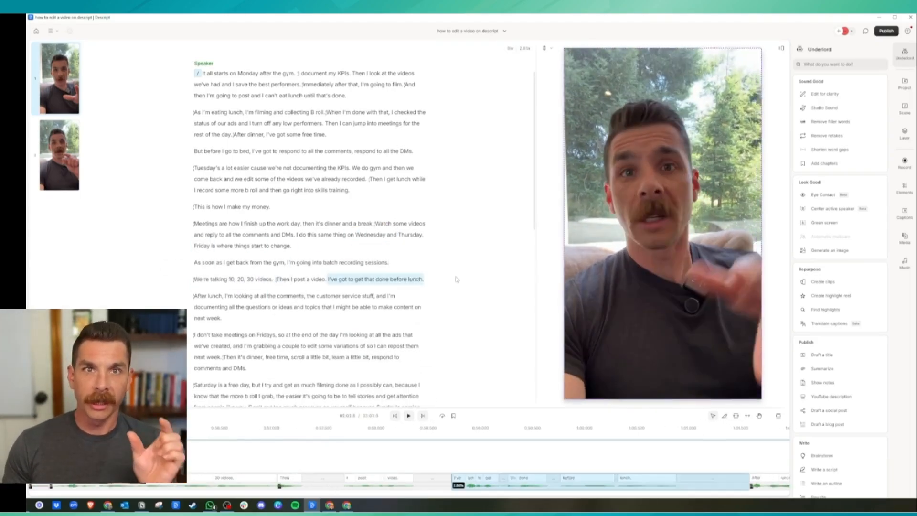
{"action": "key", "text": "BackSpace"}
{"action": "key", "text": "space"}
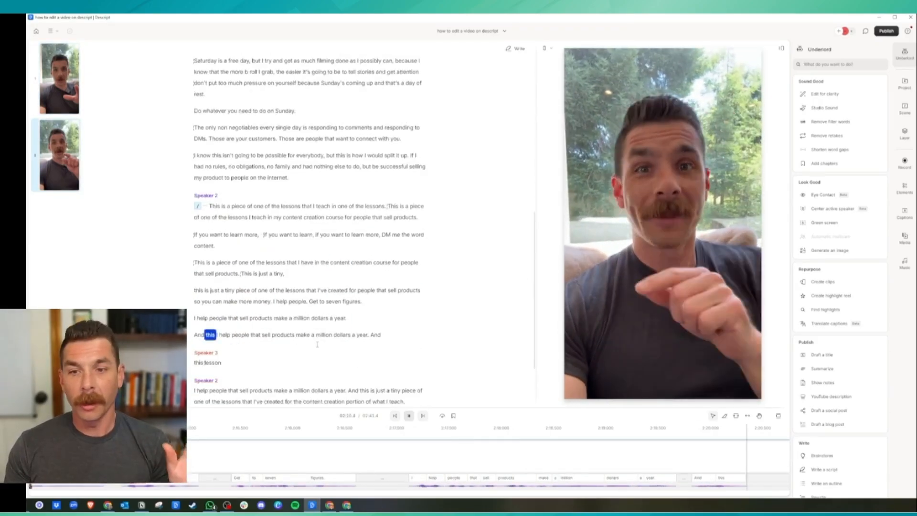
Step: Review the repeated closing takes and start a new paragraph after "so you can make more money."
{"action": "scroll", "coordinate": [321, 334], "scroll_direction": "down", "scroll_amount": 2}
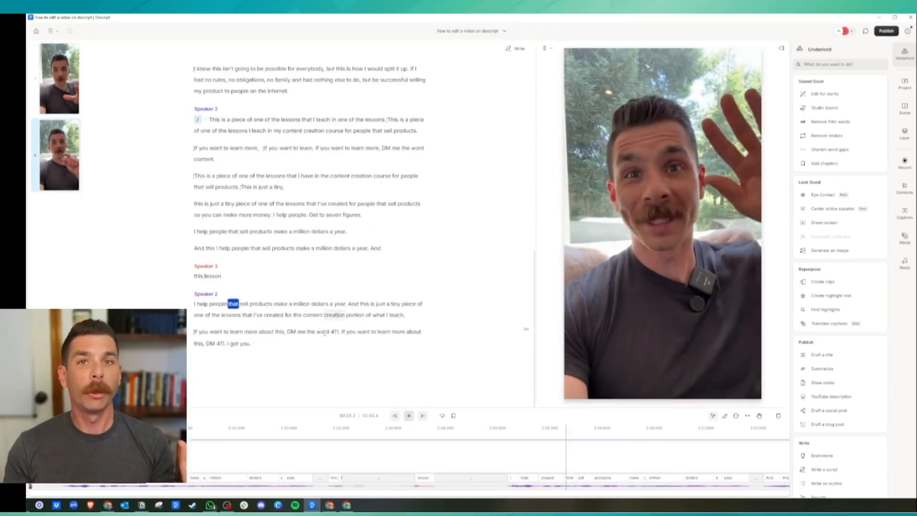
{"action": "left_click_drag", "start_coordinate": [223, 276], "coordinate": [192, 204]}
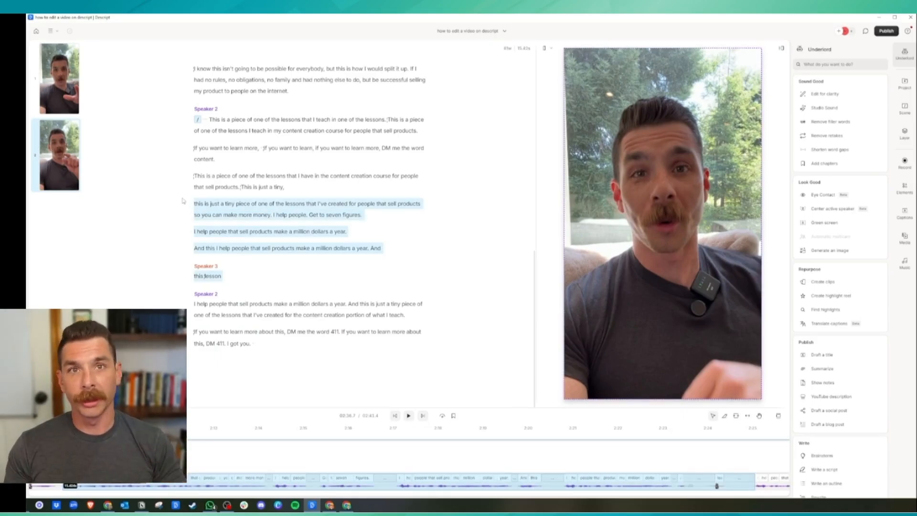
{"action": "left_click", "coordinate": [194, 175]}
{"action": "key", "text": "space"}
{"action": "key", "text": "space"}
{"action": "left_click", "coordinate": [274, 215]}
{"action": "key", "text": "Return"}
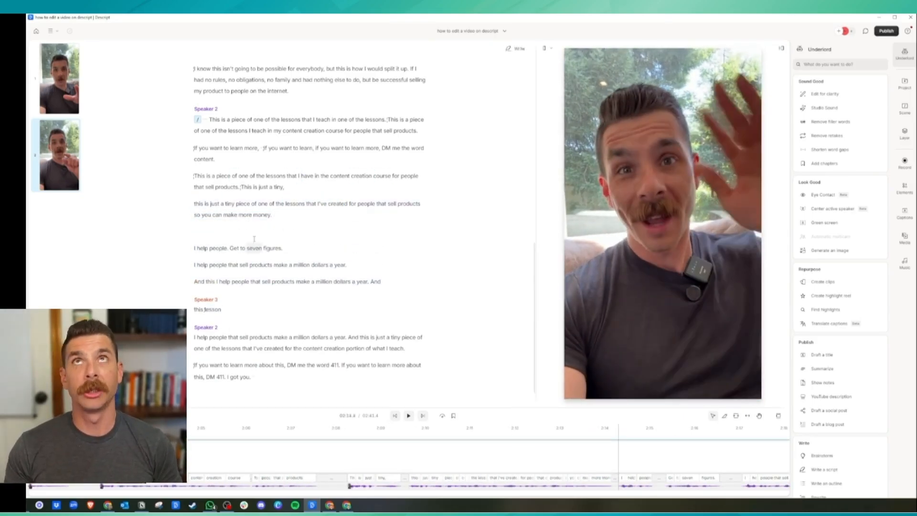
{"action": "left_click", "coordinate": [196, 337]}
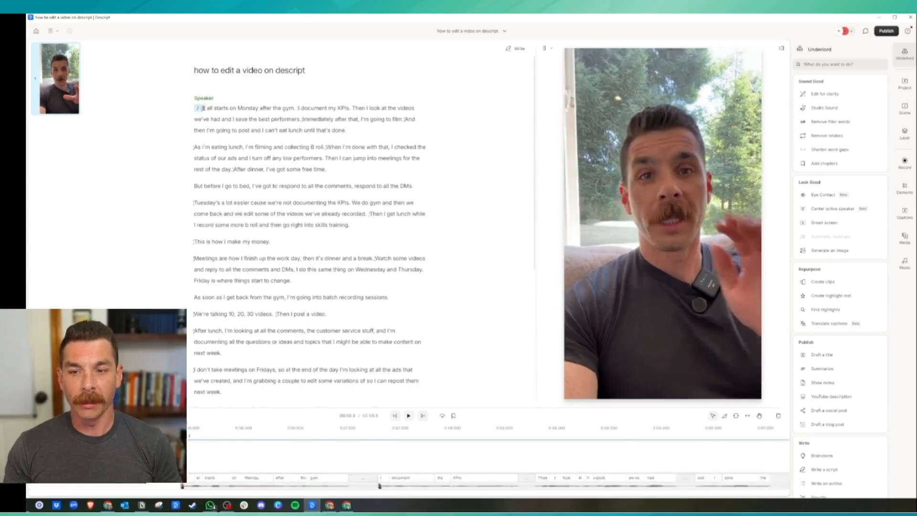
Step: Delete "while I record some more b roll" and the passage from "After dinner" through "respond to all the DMs."
{"action": "key", "text": "space"}
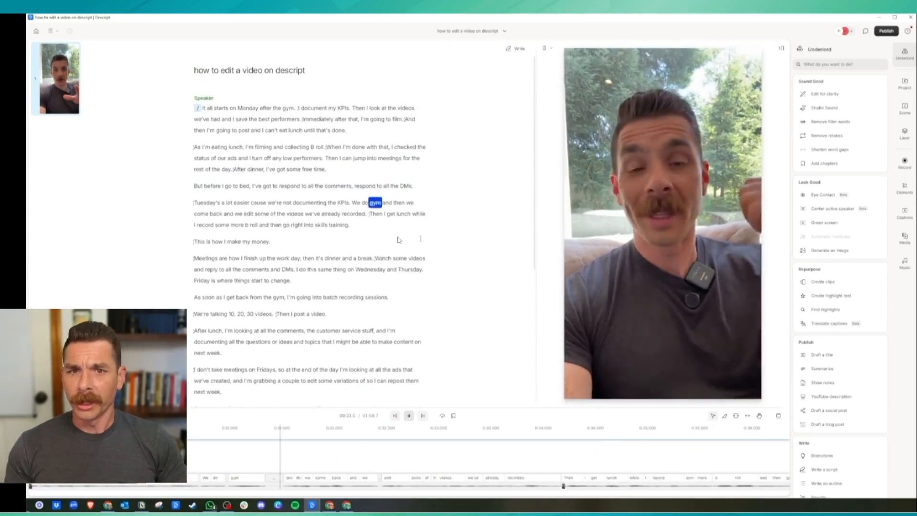
{"action": "left_click_drag", "start_coordinate": [412, 214], "coordinate": [269, 225]}
{"action": "key", "text": "BackSpace"}
{"action": "left_click_drag", "start_coordinate": [413, 186], "coordinate": [234, 169]}
{"action": "key", "text": "BackSpace"}
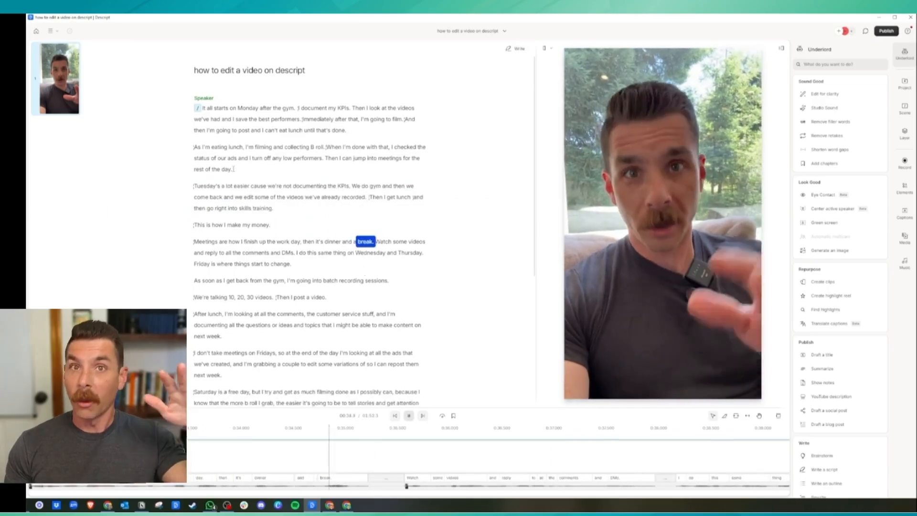
Step: Remove "As soon as I get back from the gym" before "I'm going into batch recording sessions."
{"action": "scroll", "coordinate": [239, 201], "scroll_direction": "down", "scroll_amount": 1}
{"action": "left_click_drag", "start_coordinate": [292, 246], "coordinate": [194, 246]}
{"action": "key", "text": "BackSpace"}
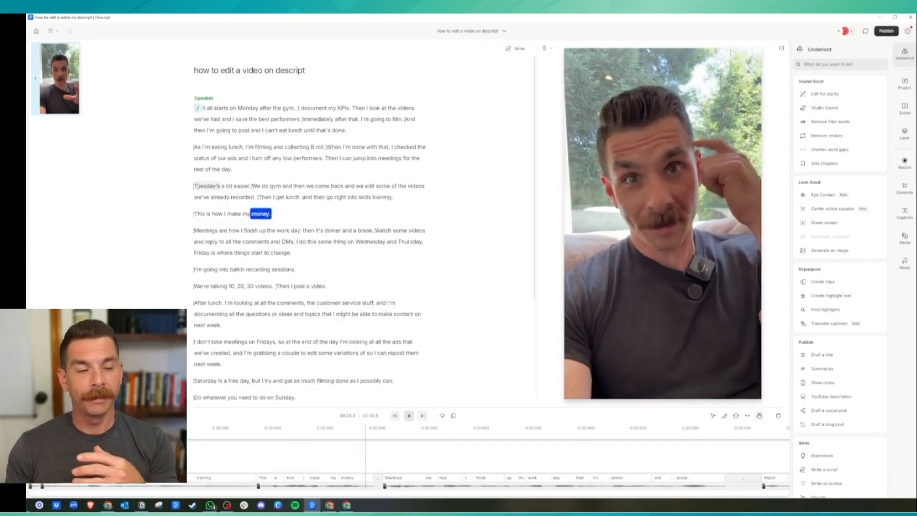
Step: Delete "Watch some videos and reply to all the comments and DMs" and the sentence "Then I post a video."
{"action": "left_click_drag", "start_coordinate": [293, 242], "coordinate": [375, 230]}
{"action": "key", "text": "BackSpace"}
{"action": "left_click_drag", "start_coordinate": [328, 274], "coordinate": [276, 274]}
{"action": "key", "text": "BackSpace"}
{"action": "scroll", "coordinate": [278, 275], "scroll_direction": "down", "scroll_amount": 1}
{"action": "left_click", "coordinate": [208, 281]}
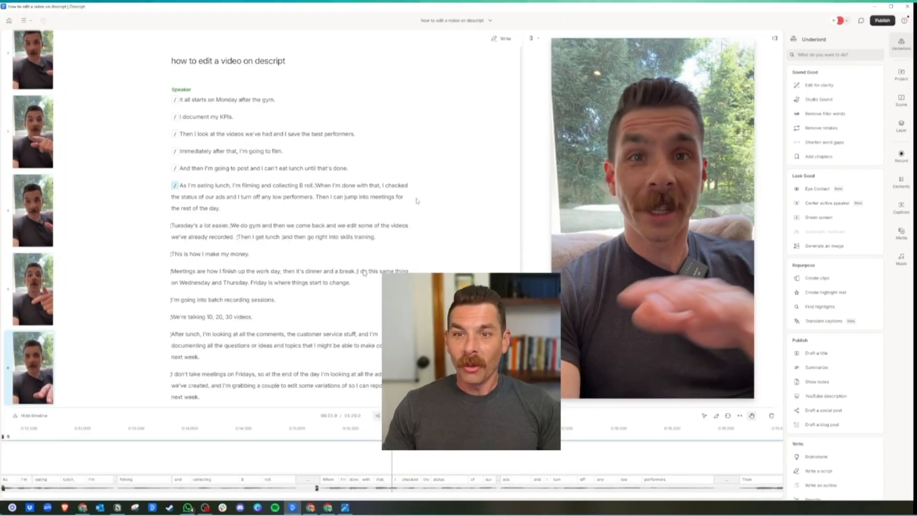
Step: Put more of the sentences after "As I'm eating lunch" on separate lines, each starting with a scene break
{"action": "left_click", "coordinate": [296, 254]}
{"action": "key", "text": "Return"}
{"action": "type", "text": "/"}
{"action": "left_click", "coordinate": [306, 270]}
{"action": "key", "text": "Return"}
{"action": "type", "text": "/"}
{"action": "left_click", "coordinate": [172, 305]}
{"action": "type", "text": "/"}
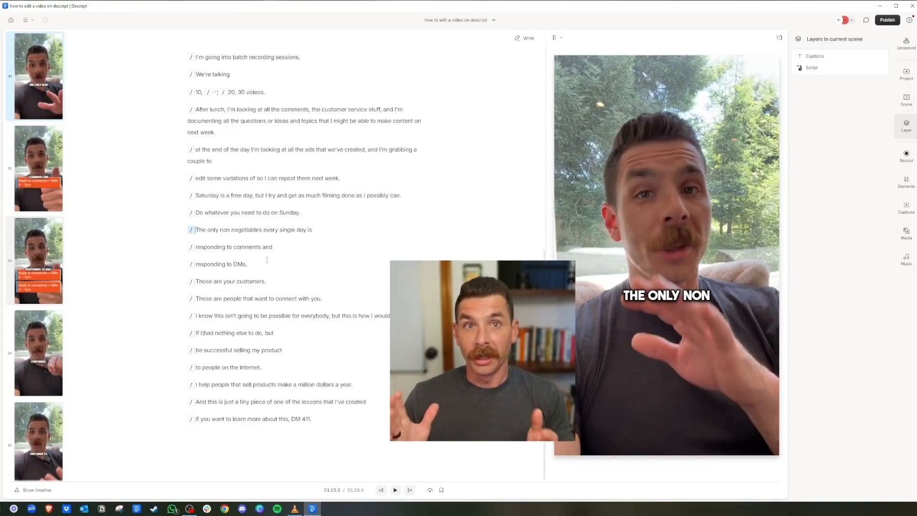
Step: Try adding another scene before "The only non negotiables every single day is" and undo it
{"action": "key", "text": "slash"}
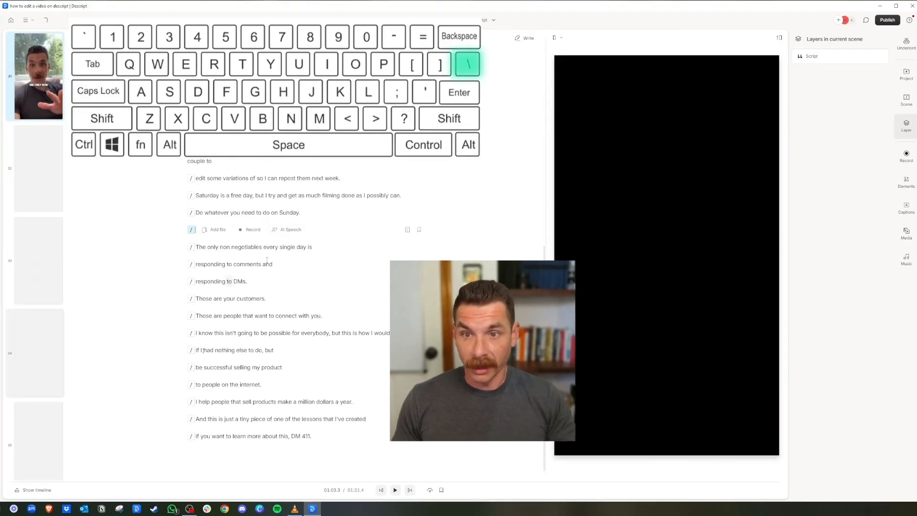
{"action": "key", "text": "ctrl+z"}
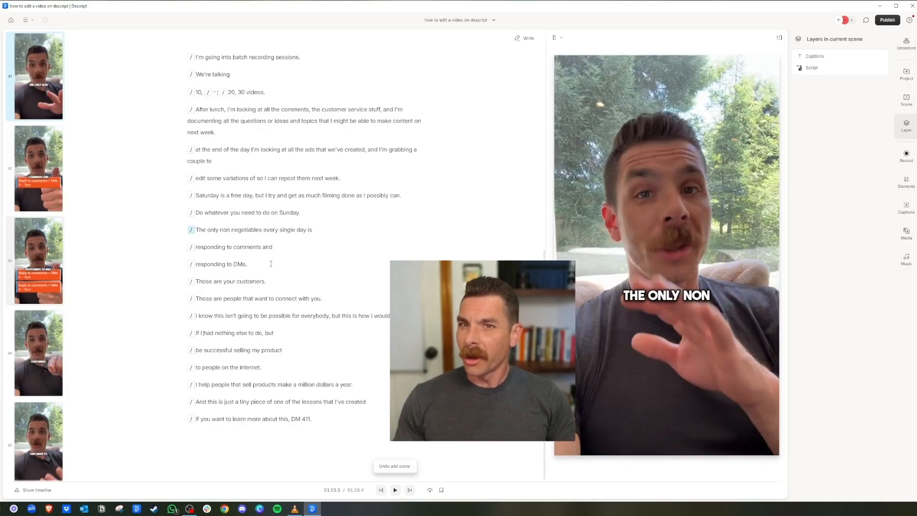
Step: Examine how the calendar image and highlight rectangle differ between the Sunday and Tuesday scenes, and play through the Tuesday scenes
{"action": "left_click", "coordinate": [205, 212]}
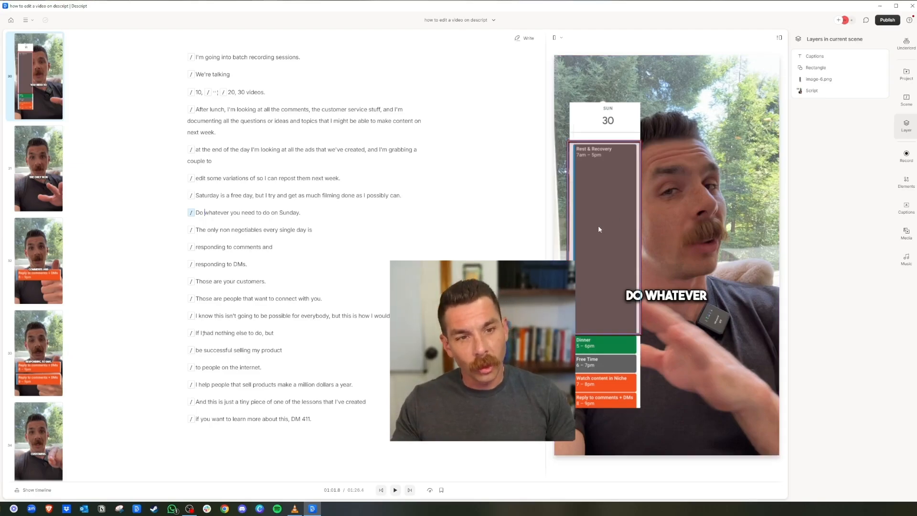
{"action": "left_click", "coordinate": [574, 245]}
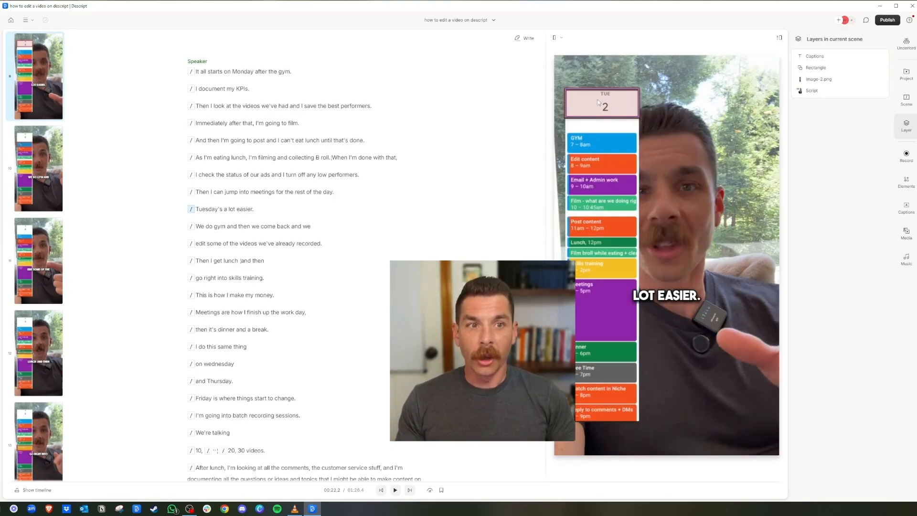
{"action": "left_click", "coordinate": [196, 209]}
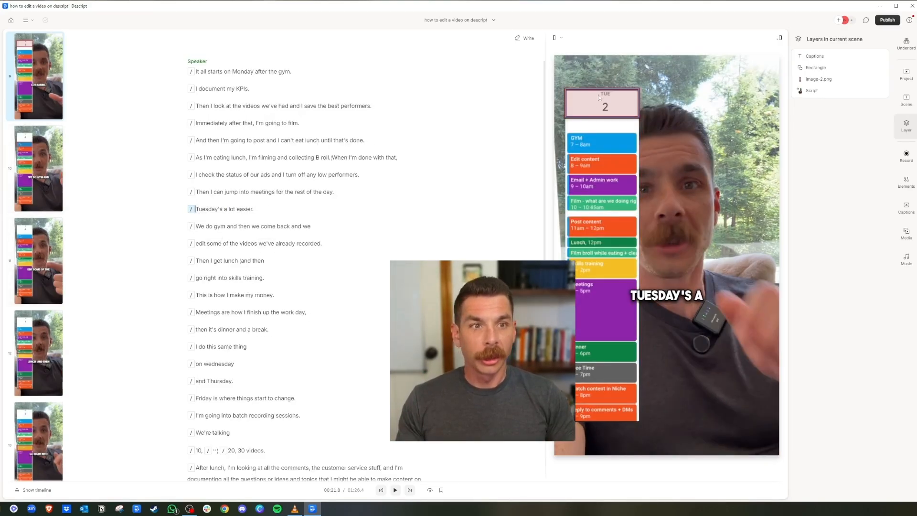
{"action": "left_click", "coordinate": [196, 227]}
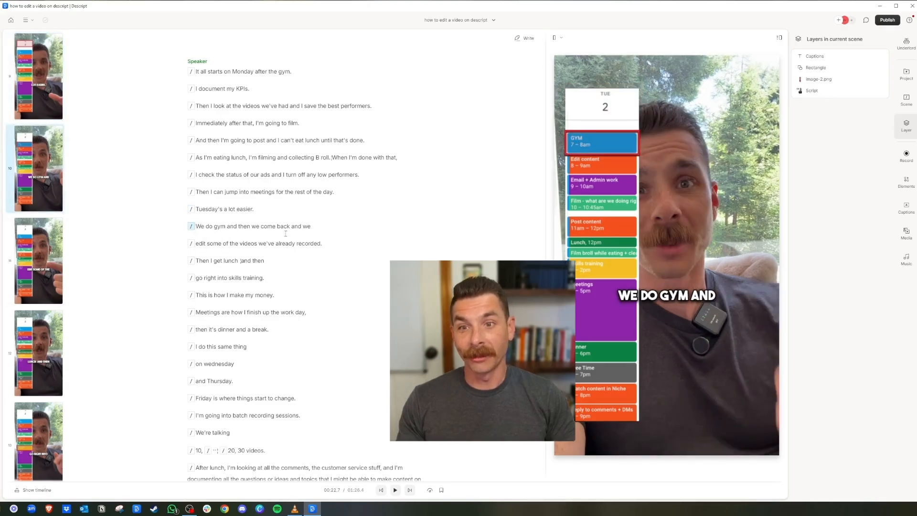
{"action": "left_click", "coordinate": [198, 212]}
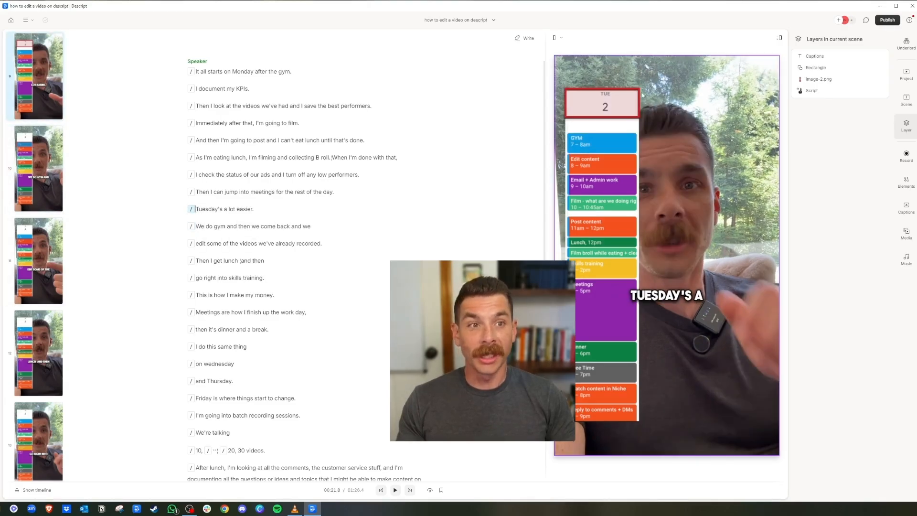
{"action": "left_click", "coordinate": [197, 226]}
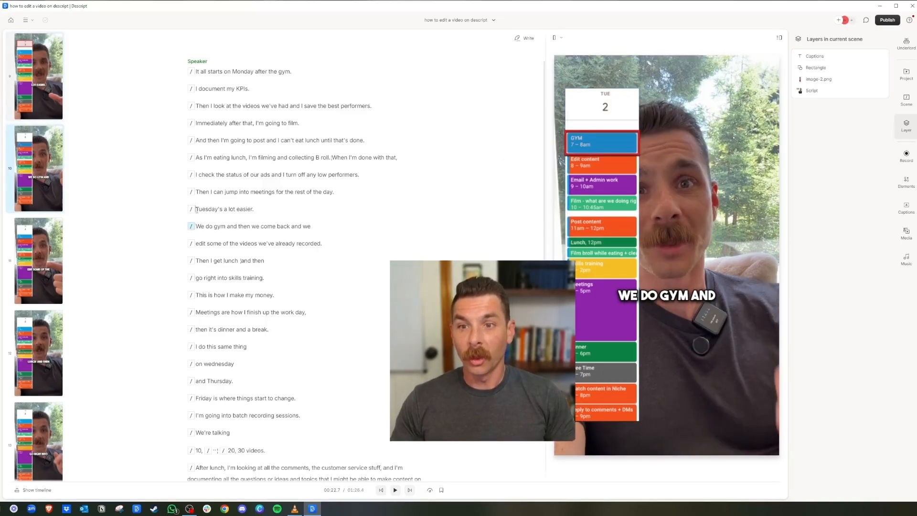
{"action": "left_click", "coordinate": [196, 209]}
{"action": "left_click", "coordinate": [196, 192]}
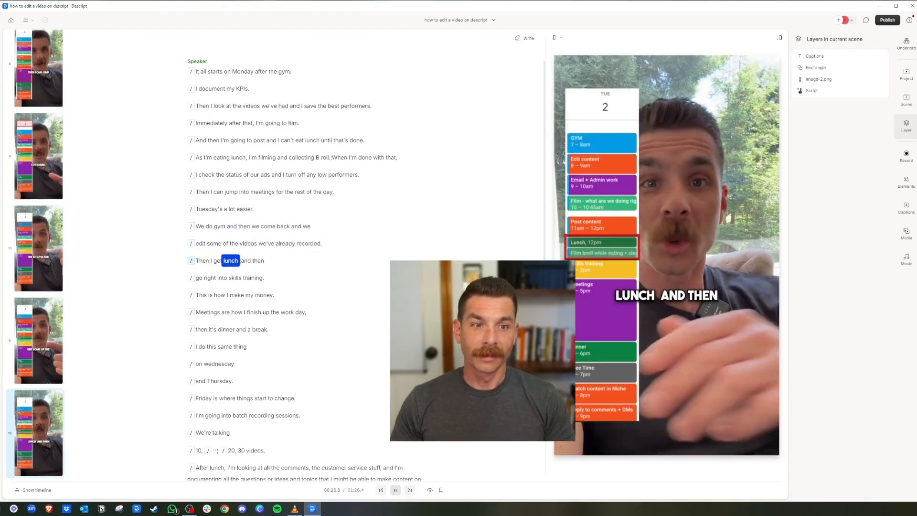
{"action": "key", "text": "space"}
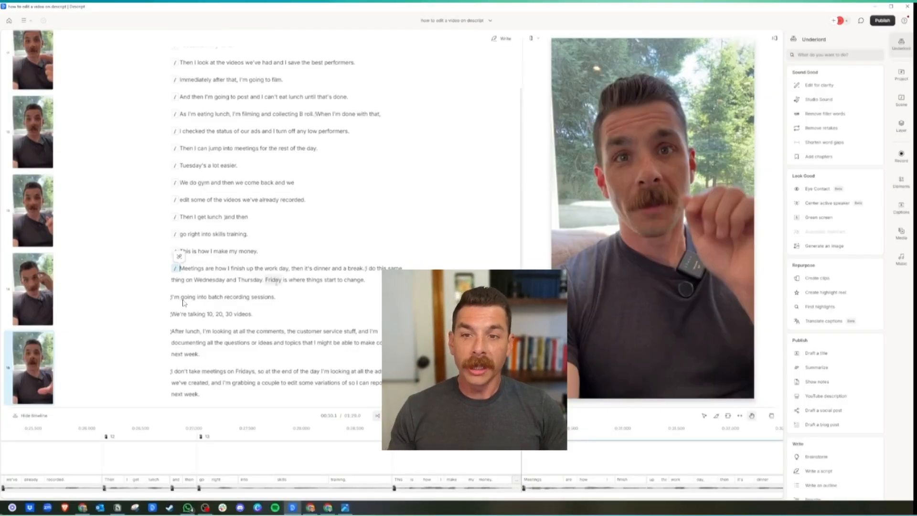
Step: Start separate scenes at "then it's dinner and a break.", "I do this same thing on Wednesday and Thursday." and "Friday is where things start to change."
{"action": "left_click", "coordinate": [291, 269]}
{"action": "type", "text": "/"}
{"action": "left_click", "coordinate": [254, 285]}
{"action": "type", "text": "/"}
{"action": "left_click", "coordinate": [312, 302]}
{"action": "type", "text": "//"}
Step: Add scene breaks to the remaining Friday lines, from "I'm going into batch recording sessions." onward
{"action": "left_click", "coordinate": [172, 300]}
{"action": "type", "text": "/"}
{"action": "scroll", "coordinate": [198, 310], "scroll_direction": "down", "scroll_amount": 1}
{"action": "left_click", "coordinate": [173, 303]}
{"action": "type", "text": "/"}
{"action": "left_click", "coordinate": [290, 315]}
{"action": "key", "text": "Return"}
{"action": "type", "text": "/"}
{"action": "scroll", "coordinate": [295, 313], "scroll_direction": "down", "scroll_amount": 2}
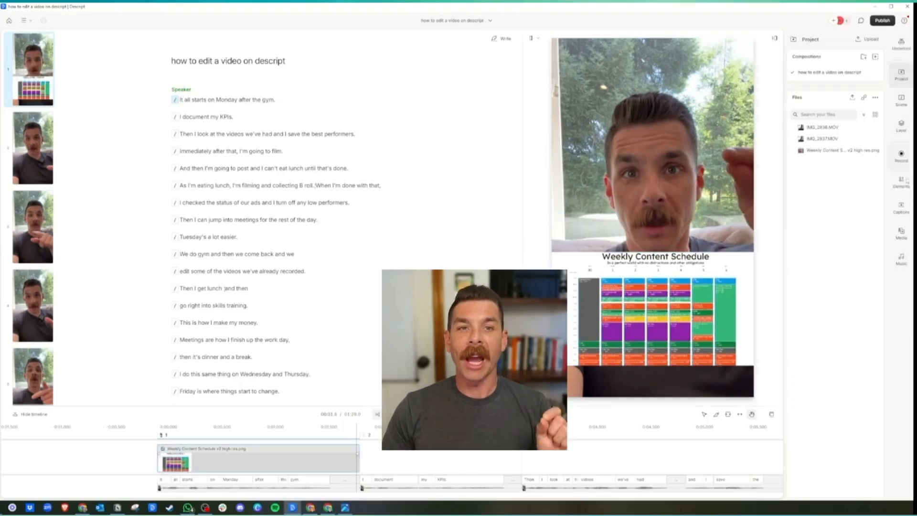
Step: Add a title reading "Perfect Schedule for a product business" in The Bold Font to the first scene, slightly above the speaker's face
{"action": "left_click", "coordinate": [901, 234]}
{"action": "left_click", "coordinate": [901, 44]}
{"action": "left_click", "coordinate": [831, 55]}
{"action": "type", "text": "text"}
{"action": "left_click", "coordinate": [829, 101]}
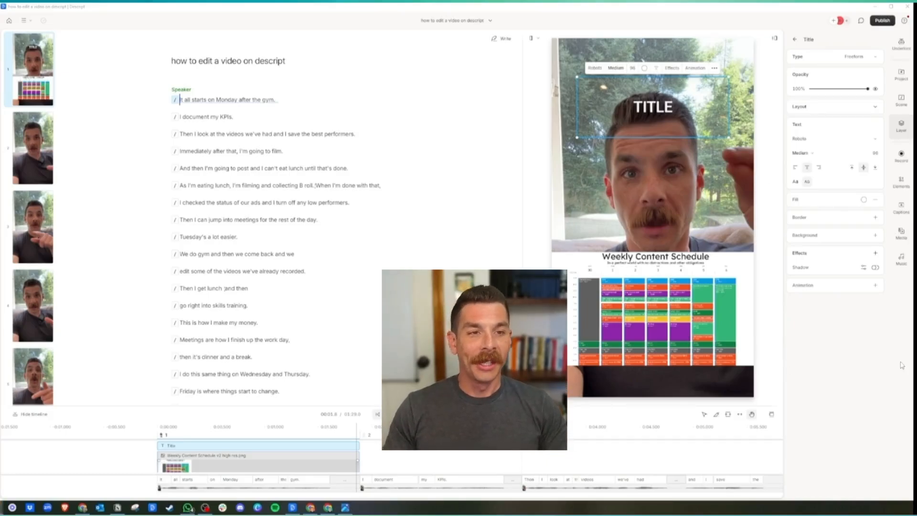
{"action": "double_click", "coordinate": [651, 107]}
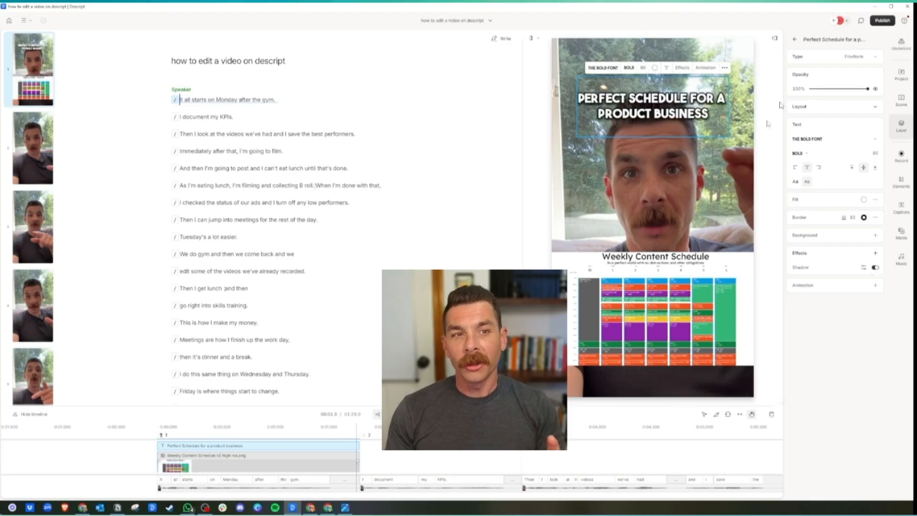
{"action": "left_click_drag", "start_coordinate": [652, 106], "coordinate": [652, 111]}
{"action": "left_click", "coordinate": [630, 194]}
Step: Add a red arrow to the first scene and place it beside the face, pointing at the Weekly Content Schedule image
{"action": "left_click", "coordinate": [902, 44]}
{"action": "left_click", "coordinate": [829, 55]}
{"action": "type", "text": "arrow"}
{"action": "left_click", "coordinate": [821, 73]}
{"action": "left_click_drag", "start_coordinate": [652, 197], "coordinate": [611, 153]}
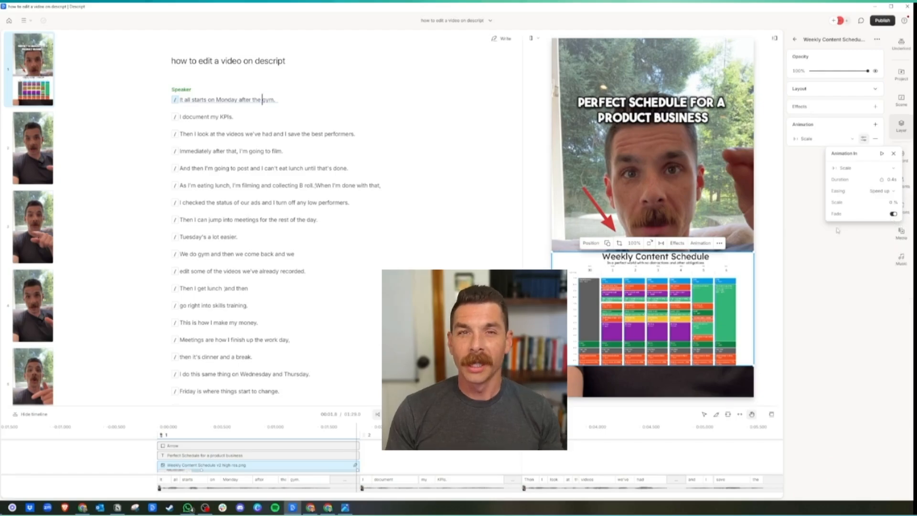
Step: Replace the schedule image's Scale animation in the first scene with a custom animation and play the scene
{"action": "left_click", "coordinate": [876, 139]}
{"action": "left_click", "coordinate": [848, 191]}
{"action": "key", "text": "ctrl+z"}
{"action": "key", "text": "space"}
{"action": "left_click", "coordinate": [336, 426]}
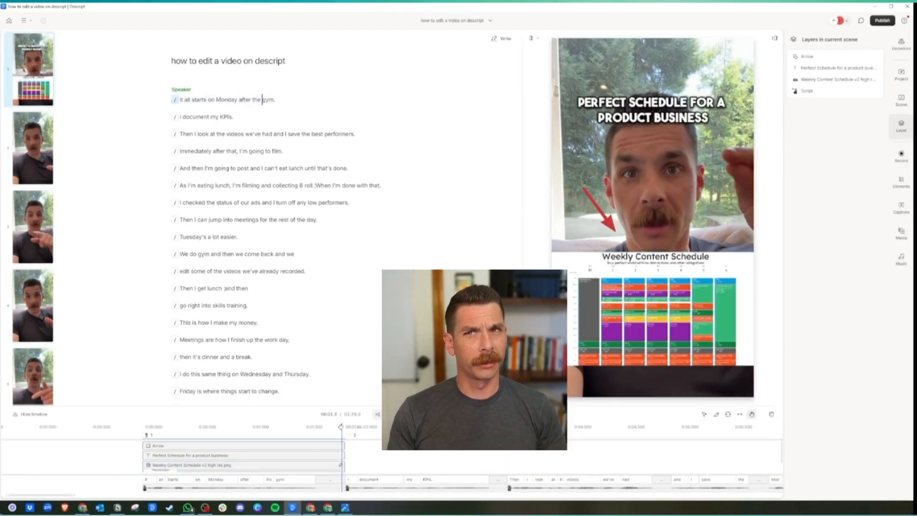
{"action": "left_click", "coordinate": [697, 252]}
{"action": "left_click", "coordinate": [210, 466]}
{"action": "left_click", "coordinate": [343, 467]}
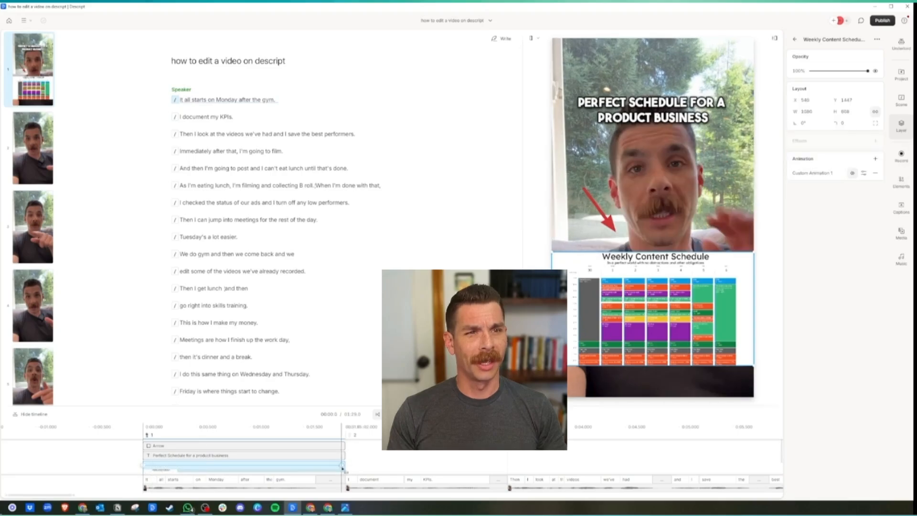
{"action": "key", "text": "space"}
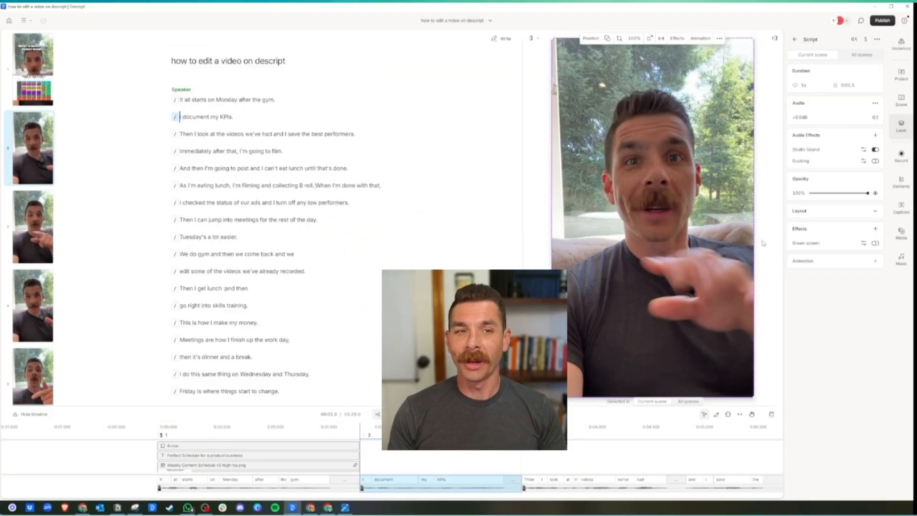
Step: Paste the Monday calendar column beside the speaker in the "I document my KPIs." scene, resize it, and highlight the KPIs entry with a rectangle
{"action": "key", "text": "ctrl+v"}
{"action": "left_click_drag", "start_coordinate": [619, 102], "coordinate": [641, 33]}
{"action": "left_click_drag", "start_coordinate": [624, 115], "coordinate": [613, 180]}
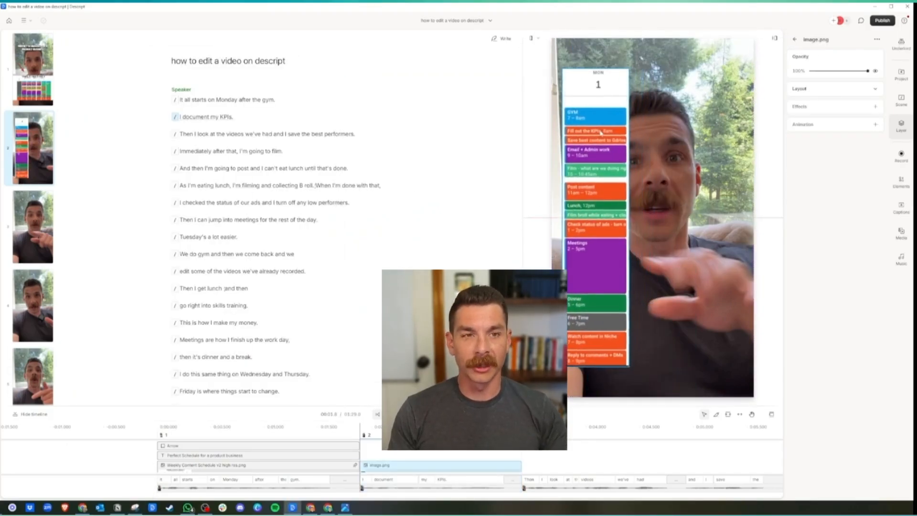
{"action": "left_click_drag", "start_coordinate": [600, 132], "coordinate": [636, 132]}
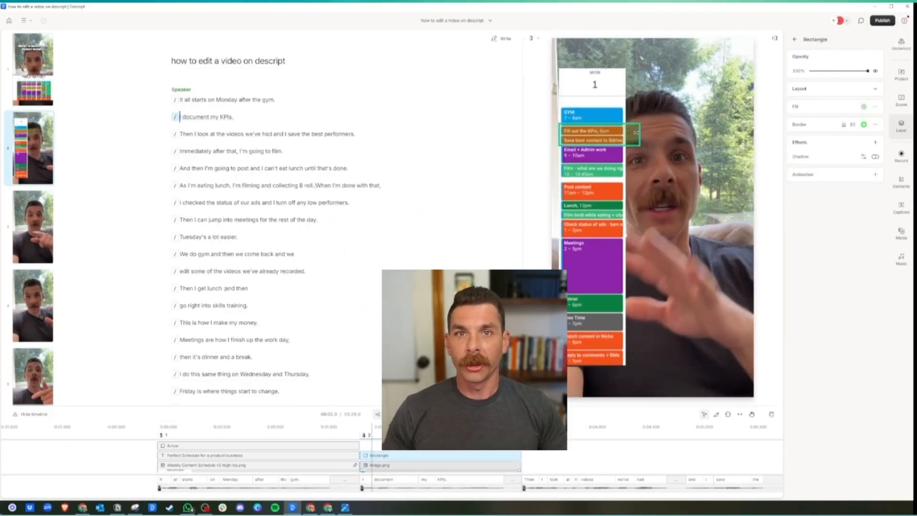
Step: Capture the transcript area with the Snipping Tool
{"action": "left_click", "coordinate": [135, 507]}
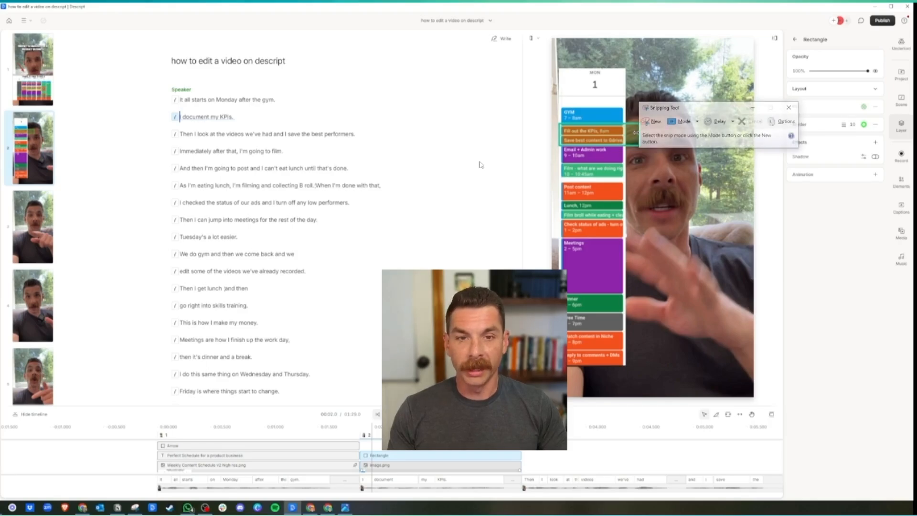
{"action": "left_click_drag", "start_coordinate": [723, 111], "coordinate": [446, 95]}
{"action": "left_click", "coordinate": [375, 104]}
{"action": "left_click_drag", "start_coordinate": [83, 27], "coordinate": [530, 399]}
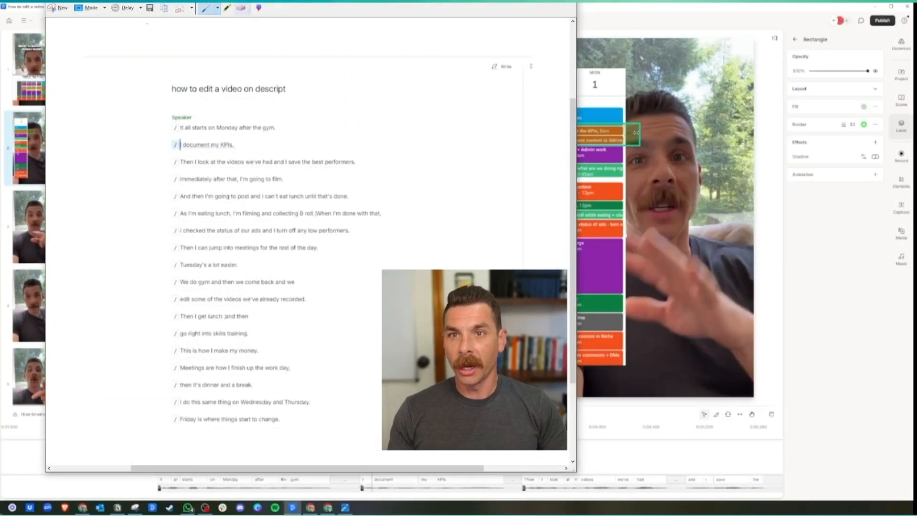
Step: Give the highlight rectangle around the KPIs entry a red border and a shadow
{"action": "left_click", "coordinate": [588, 136]}
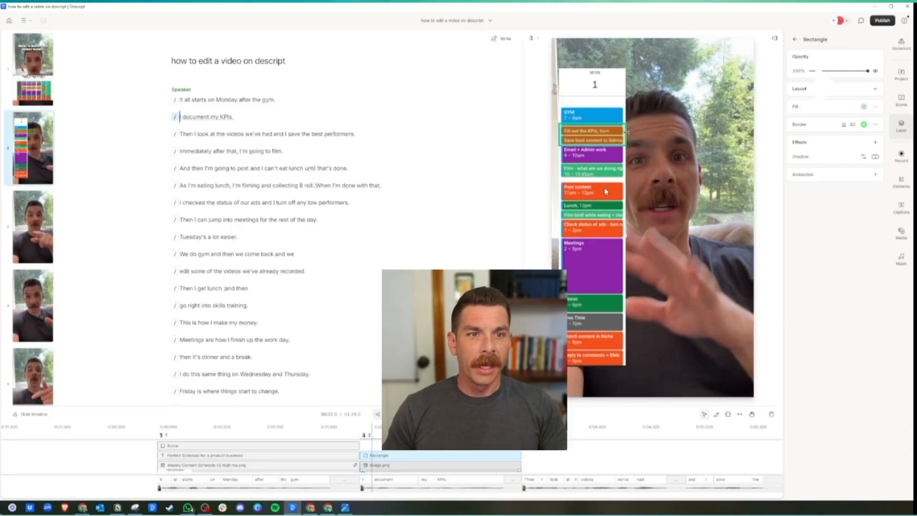
{"action": "left_click", "coordinate": [541, 114]}
{"action": "left_click", "coordinate": [528, 115]}
{"action": "left_click", "coordinate": [494, 268]}
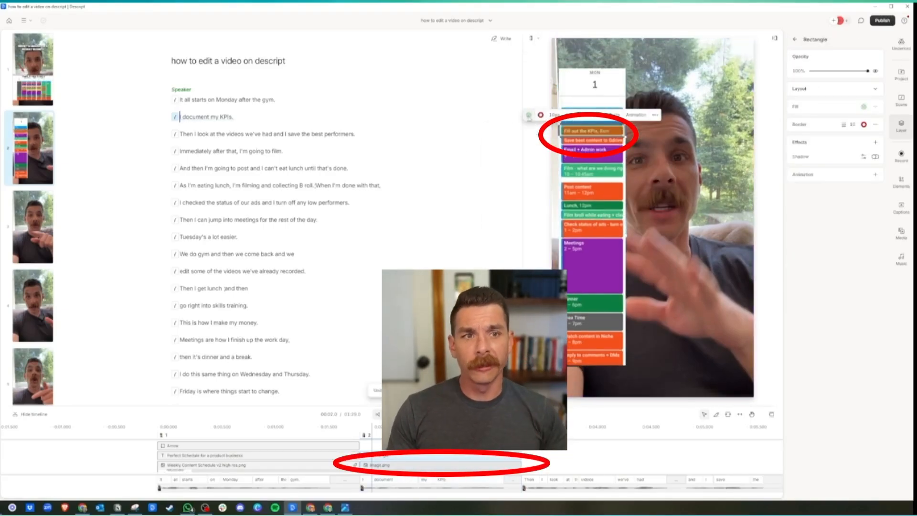
{"action": "left_click", "coordinate": [774, 171]}
{"action": "left_click", "coordinate": [876, 157]}
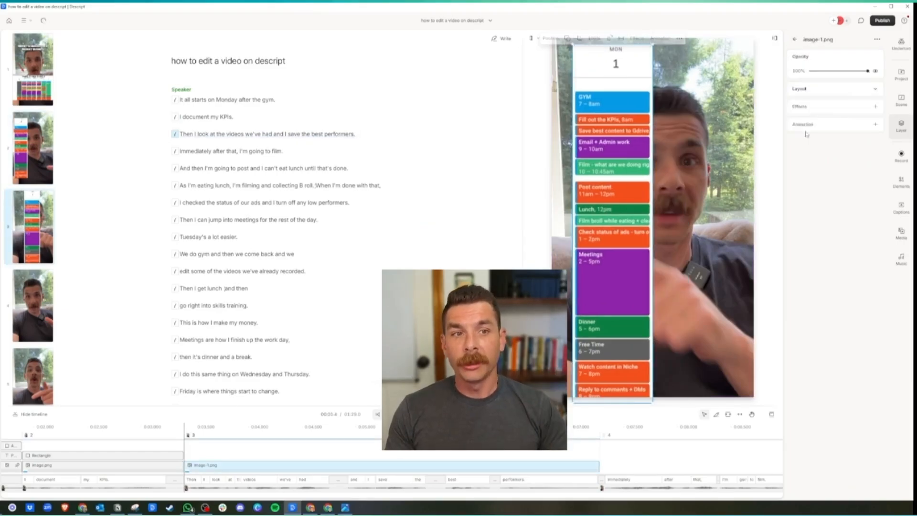
Step: Replace the oversized calendar in the third scene with the smaller Monday column and reuse it in the following Monday scenes
{"action": "left_click", "coordinate": [795, 40]}
{"action": "left_click", "coordinate": [877, 57]}
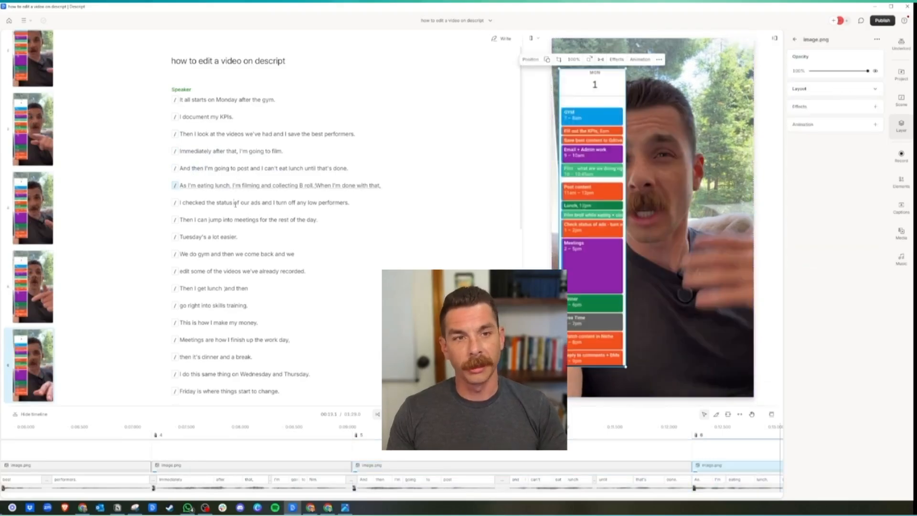
{"action": "left_click", "coordinate": [612, 128]}
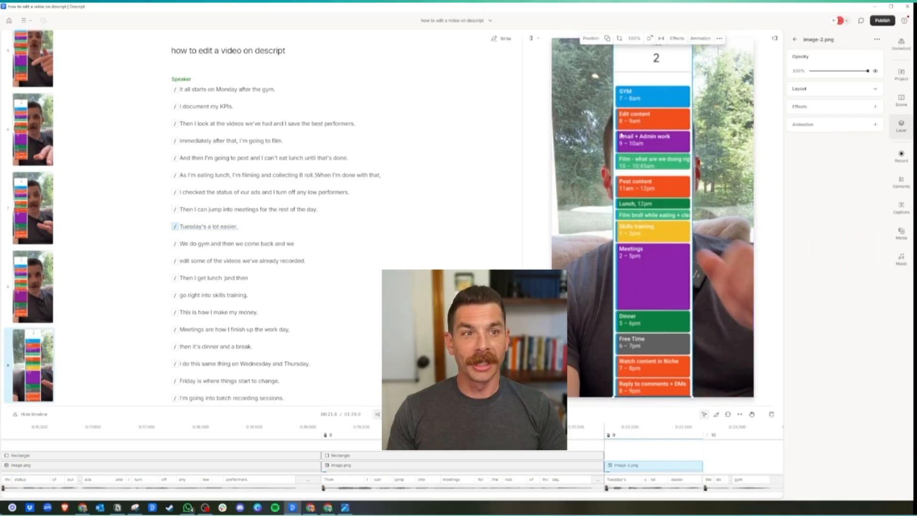
Step: Scale down the Tuesday calendar column in the "Tuesday's a lot easier." scene and align it with the Monday column's position
{"action": "left_click_drag", "start_coordinate": [622, 135], "coordinate": [571, 148]}
{"action": "left_click_drag", "start_coordinate": [642, 397], "coordinate": [615, 356]}
{"action": "left_click_drag", "start_coordinate": [575, 185], "coordinate": [588, 186]}
{"action": "left_click", "coordinate": [215, 141]}
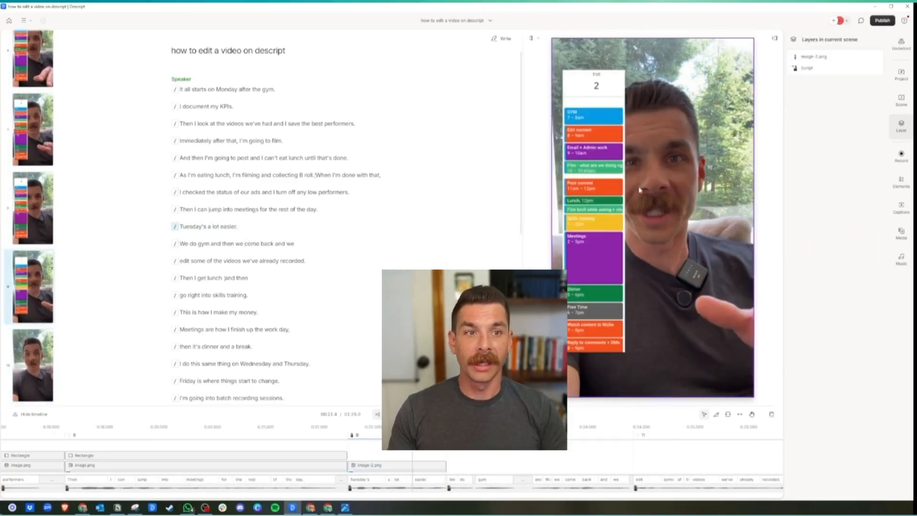
{"action": "left_click", "coordinate": [627, 359]}
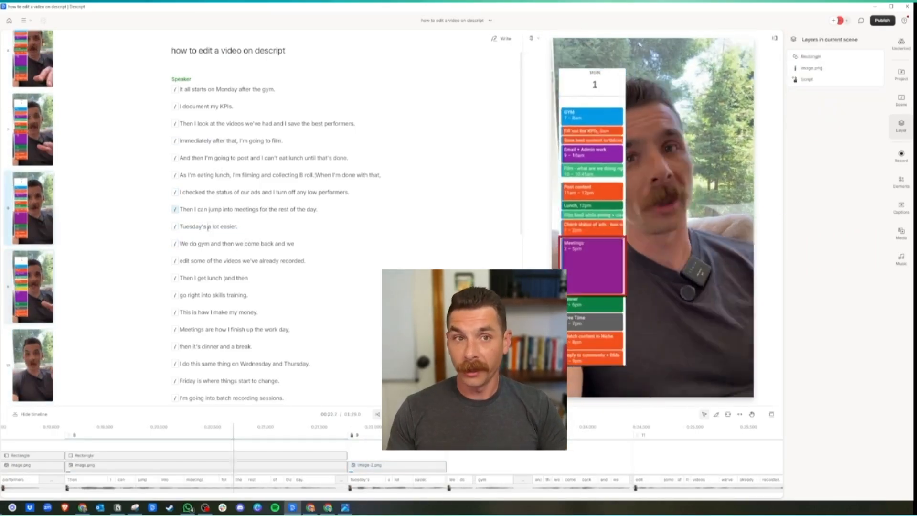
Step: Copy the red highlight rectangle into the "Tuesday's a lot easier." scene and place it over the calendar's Tuesday header
{"action": "right_click", "coordinate": [601, 198]}
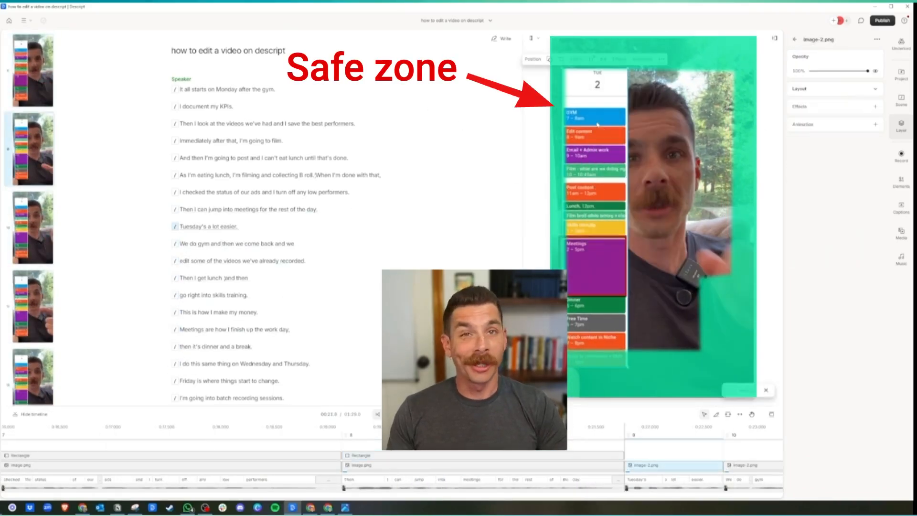
{"action": "left_click", "coordinate": [597, 124]}
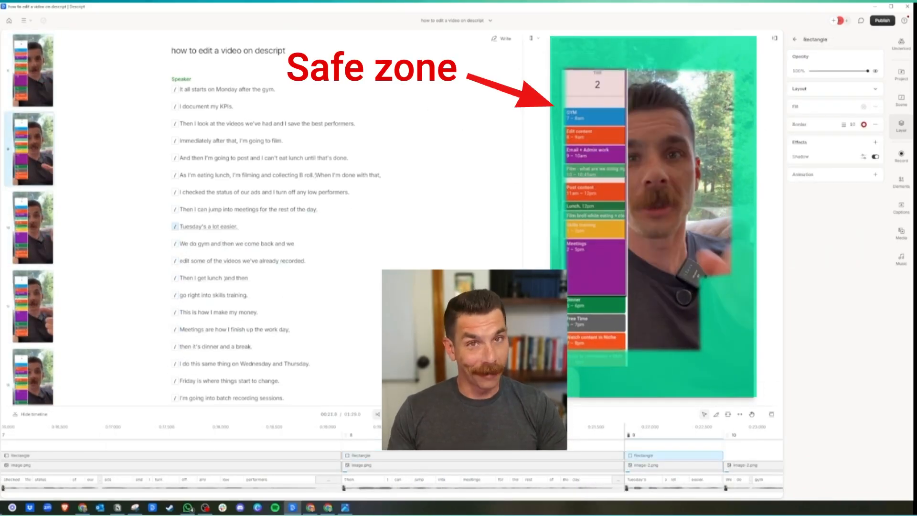
{"action": "left_click", "coordinate": [706, 177]}
Step: Copy the header's highlight rectangle into the "We do gym and then we come back and we" scene and move it to the GYM entry
{"action": "right_click", "coordinate": [593, 73]}
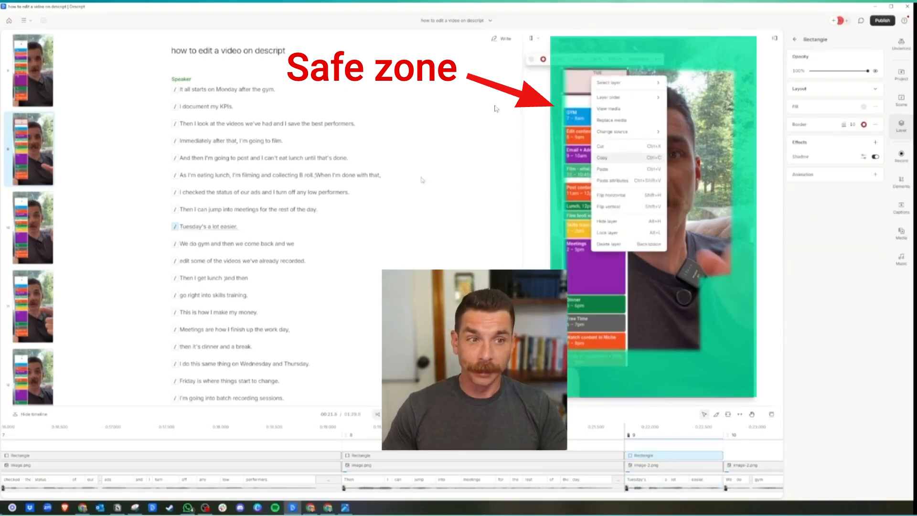
{"action": "left_click", "coordinate": [616, 157]}
{"action": "left_click", "coordinate": [183, 243]}
{"action": "left_click", "coordinate": [654, 241]}
{"action": "key", "text": "ctrl+v"}
{"action": "left_click_drag", "start_coordinate": [594, 86], "coordinate": [595, 136]}
Step: Copy the GYM highlight into the "edit some of the videos" and "Then I get lunch" scenes, placing the latter over the Lunch entry
{"action": "right_click", "coordinate": [598, 117]}
{"action": "left_click", "coordinate": [609, 176]}
{"action": "left_click", "coordinate": [182, 261]}
{"action": "key", "text": "ctrl+v"}
{"action": "left_click", "coordinate": [181, 278]}
{"action": "key", "text": "ctrl+v"}
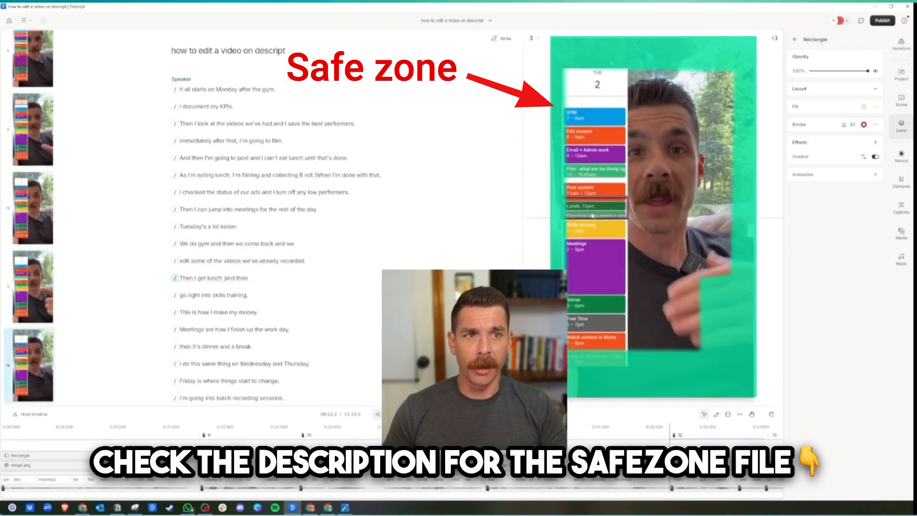
Step: Paste the highlight rectangle into the "go right into skills training." scene and move it over the Skills training entry
{"action": "left_click", "coordinate": [201, 295]}
{"action": "key", "text": "ctrl+v"}
{"action": "left_click_drag", "start_coordinate": [595, 117], "coordinate": [596, 230]}
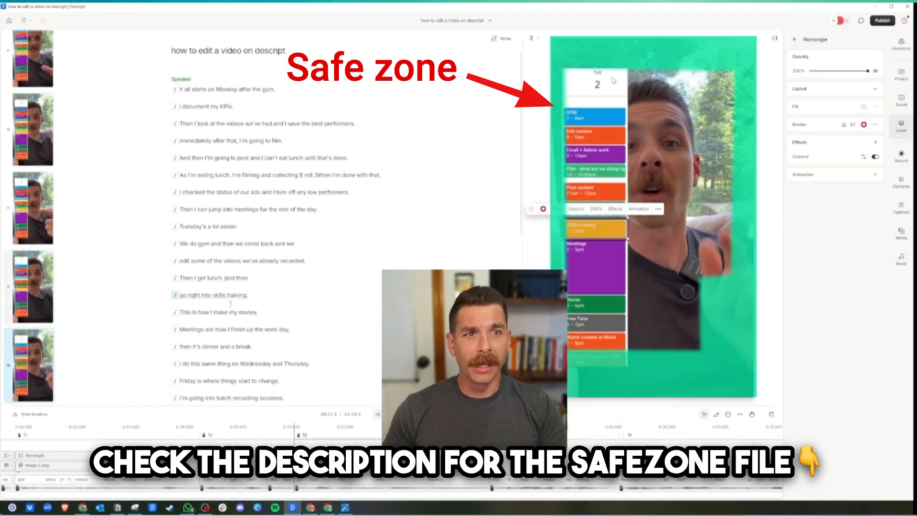
Step: Enlarge the speaker's footage in the "This is how I make my money." scene and compare it with the skills training scene
{"action": "left_click", "coordinate": [221, 313]}
{"action": "left_click", "coordinate": [654, 136]}
{"action": "left_click", "coordinate": [201, 295]}
{"action": "left_click", "coordinate": [229, 312]}
{"action": "left_click", "coordinate": [604, 96]}
{"action": "left_click", "coordinate": [240, 295]}
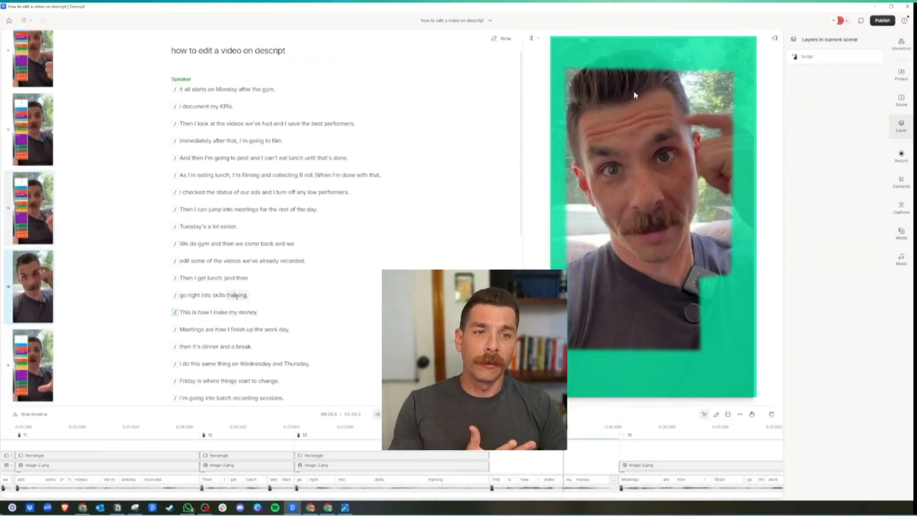
{"action": "left_click", "coordinate": [238, 312]}
{"action": "left_click", "coordinate": [621, 92]}
Step: Try a scaled-down Tuesday calendar column, moved lower beside the speaker, in the "I do this same thing" scene
{"action": "left_click", "coordinate": [239, 364]}
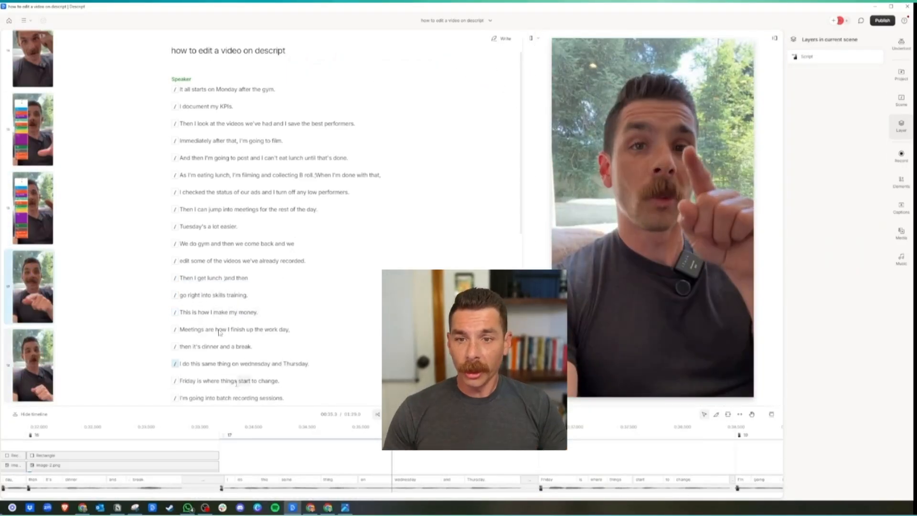
{"action": "left_click", "coordinate": [586, 147]}
{"action": "left_click_drag", "start_coordinate": [628, 367], "coordinate": [605, 261]}
{"action": "left_click_drag", "start_coordinate": [579, 222], "coordinate": [587, 273]}
Step: Split the Wednesday and Thursday sentence into three scenes: "I do this same thing", "on wednesday" and "and Thursday."
{"action": "left_click", "coordinate": [241, 364]}
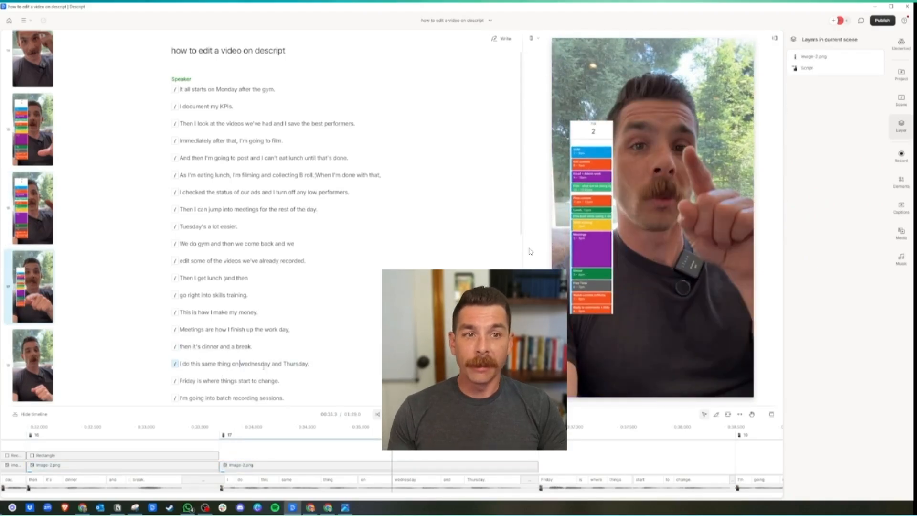
{"action": "left_click", "coordinate": [232, 363]}
{"action": "key", "text": "Return"}
{"action": "key", "text": "slash"}
{"action": "left_click", "coordinate": [219, 381]}
{"action": "key", "text": "Return"}
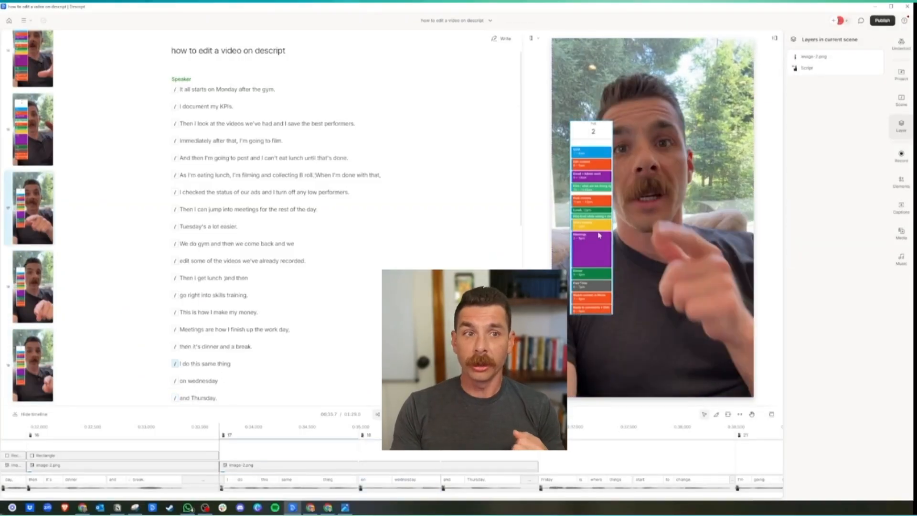
Step: Replace the Tuesday column in the "I do this same thing" scene with the multi-day calendar image, placed below the speaker's face
{"action": "left_click", "coordinate": [600, 235]}
{"action": "key", "text": "Delete"}
{"action": "key", "text": "ctrl+v"}
{"action": "left_click_drag", "start_coordinate": [656, 240], "coordinate": [663, 295]}
Step: Paste the copied calendar image into the "on wednesday" and "and Thursday." scenes
{"action": "left_click", "coordinate": [184, 381]}
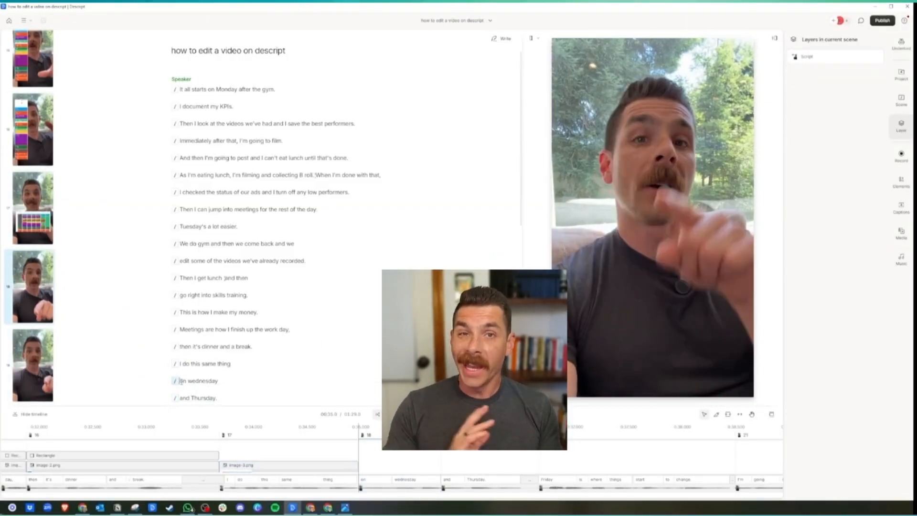
{"action": "key", "text": "Up"}
{"action": "left_click", "coordinate": [184, 381]}
{"action": "key", "text": "ctrl+v"}
{"action": "left_click", "coordinate": [180, 398]}
{"action": "key", "text": "ctrl+v"}
Step: Copy the highlight rectangle from the skills training scene into the "on wednesday" scene
{"action": "left_click", "coordinate": [181, 295]}
{"action": "left_click", "coordinate": [597, 230]}
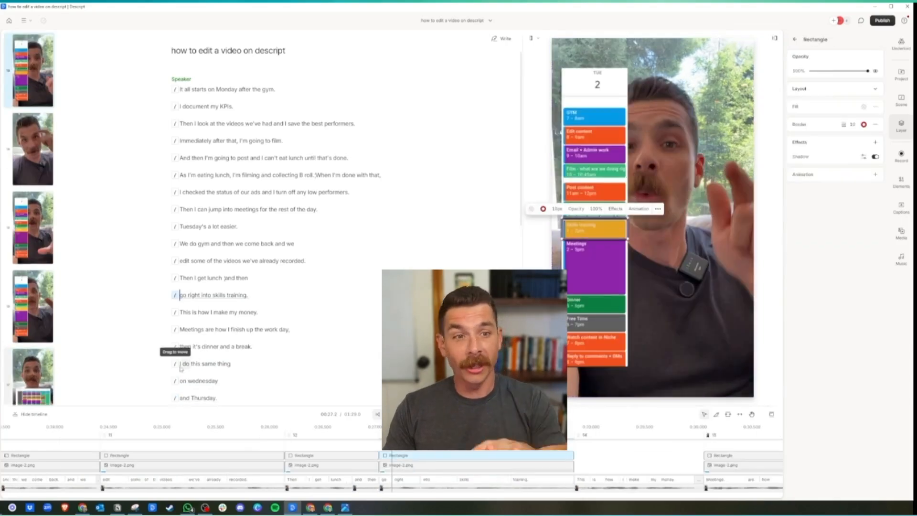
{"action": "left_click", "coordinate": [183, 381]}
{"action": "key", "text": "ctrl+v"}
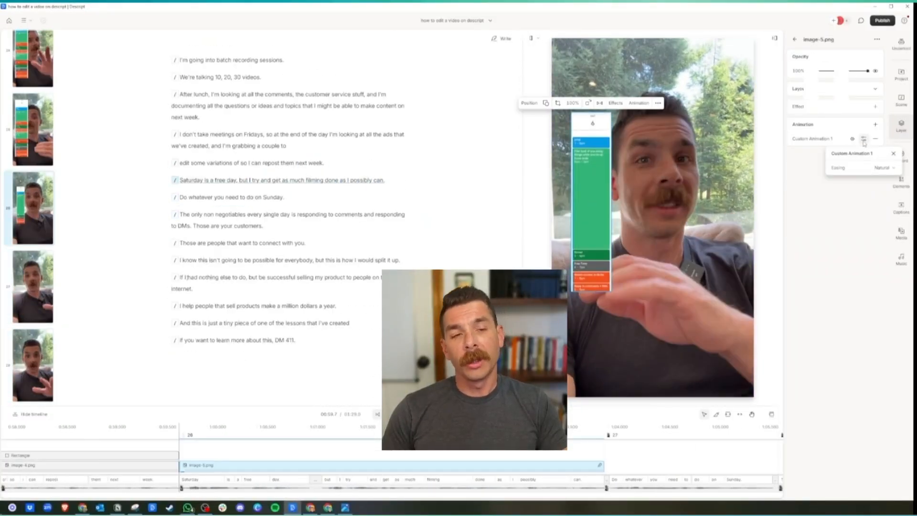
Step: Play the Saturday scene and examine the easing options of its calendar image's custom animation
{"action": "key", "text": "space"}
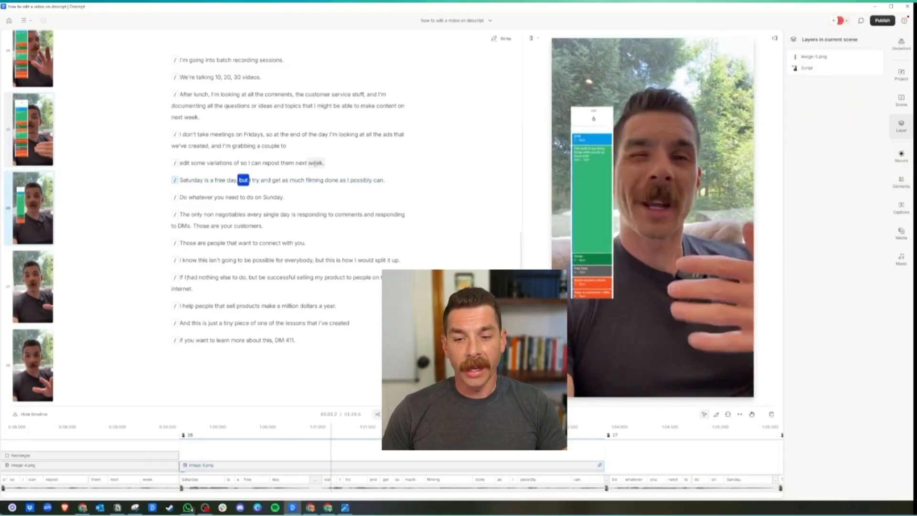
{"action": "left_click", "coordinate": [590, 201]}
{"action": "left_click", "coordinate": [863, 138]}
{"action": "left_click", "coordinate": [884, 168]}
{"action": "left_click", "coordinate": [462, 194]}
{"action": "key", "text": "space"}
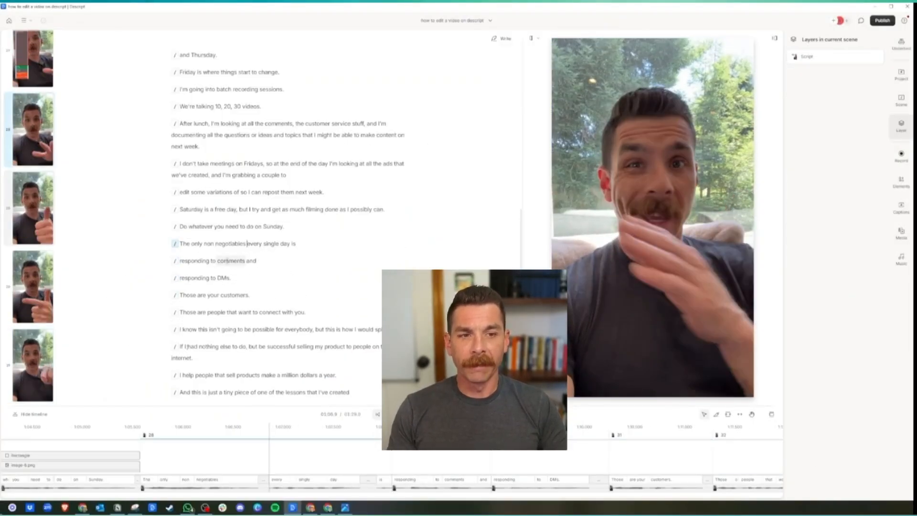
Step: Paste the "Reply to comments + DMs" image into the "responding to comments and" scene and move it below the speaker's face
{"action": "left_click", "coordinate": [239, 260]}
{"action": "key", "text": "ctrl+v"}
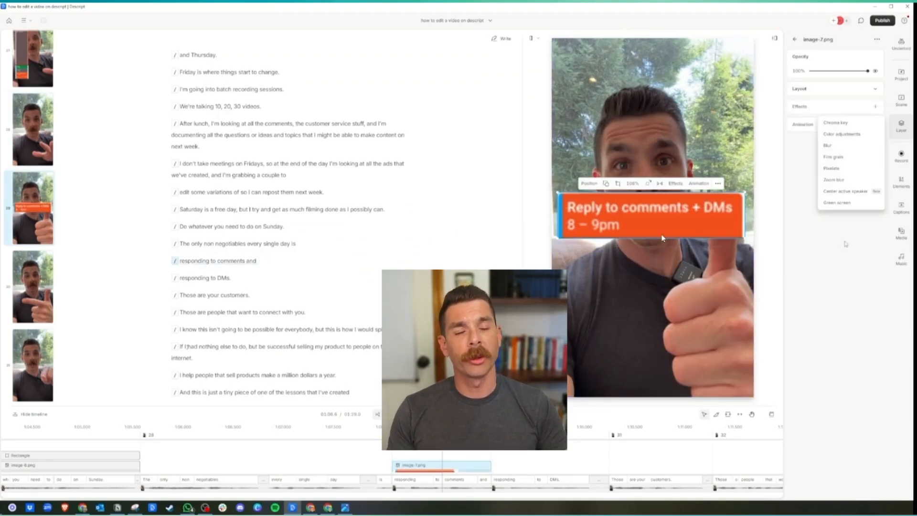
{"action": "left_click", "coordinate": [230, 245]}
{"action": "left_click_drag", "start_coordinate": [663, 216], "coordinate": [655, 339]}
{"action": "left_click", "coordinate": [230, 260]}
{"action": "left_click", "coordinate": [663, 278]}
Step: Check the layer in the "responding to DMs." scene and play the scene back
{"action": "left_click", "coordinate": [212, 277]}
{"action": "right_click", "coordinate": [629, 265]}
{"action": "left_click", "coordinate": [640, 325]}
{"action": "left_click", "coordinate": [787, 272]}
{"action": "key", "text": "space"}
{"action": "key", "text": "space"}
{"action": "left_click", "coordinate": [345, 507]}
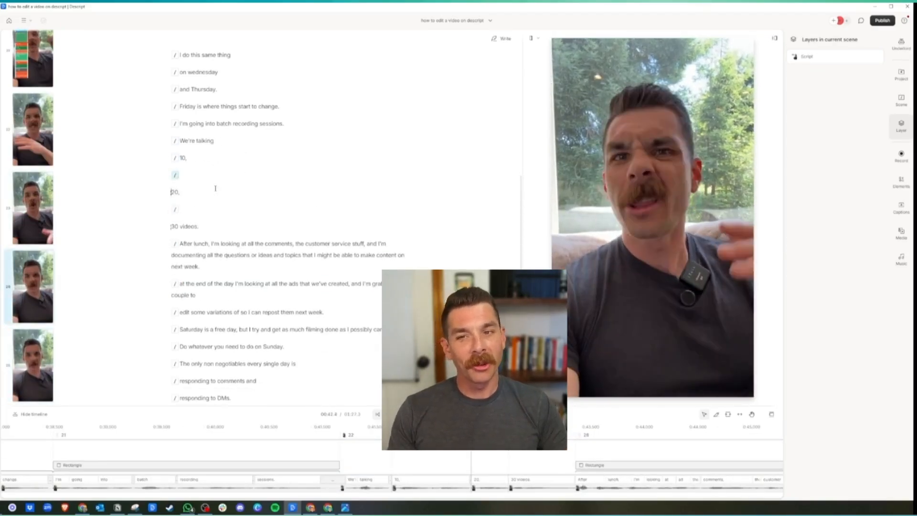
Step: Enlarge and reposition the speaker footage in the "20," and "30 videos." scenes to create a progressive zoom
{"action": "left_click", "coordinate": [707, 317]}
{"action": "left_click_drag", "start_coordinate": [753, 396], "coordinate": [770, 427]}
{"action": "left_click_drag", "start_coordinate": [707, 317], "coordinate": [696, 318]}
{"action": "left_click", "coordinate": [181, 175]}
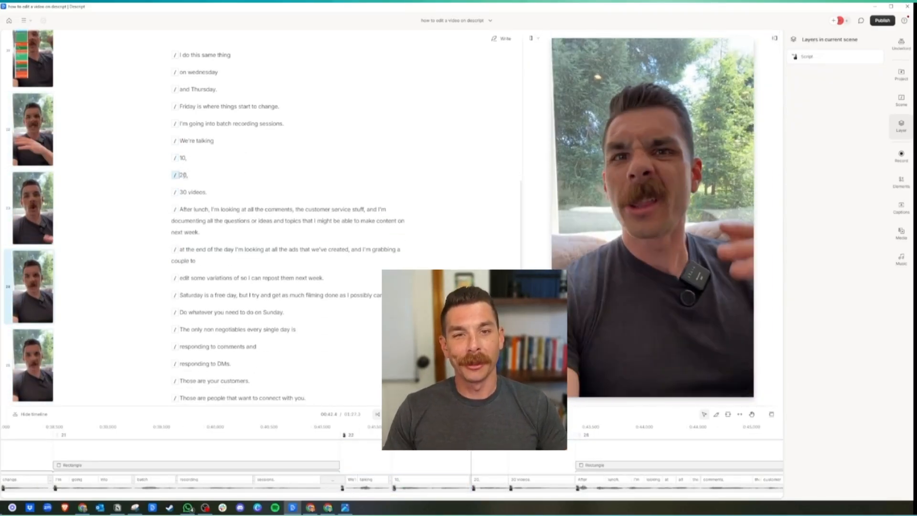
{"action": "left_click", "coordinate": [707, 317]}
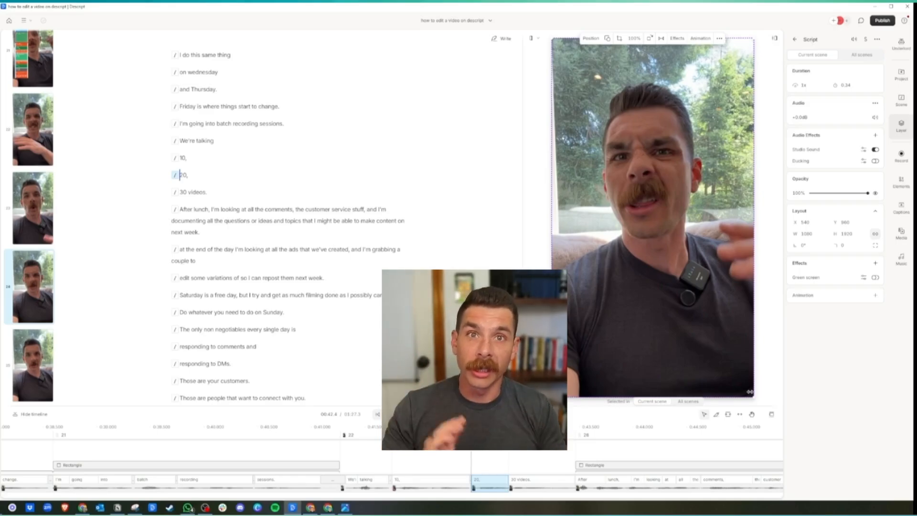
{"action": "left_click_drag", "start_coordinate": [749, 392], "coordinate": [773, 405]}
{"action": "left_click", "coordinate": [180, 175]}
{"action": "scroll", "coordinate": [516, 162], "scroll_direction": "up", "scroll_amount": 2}
{"action": "left_click_drag", "start_coordinate": [659, 285], "coordinate": [659, 294]}
Step: Play the batch recording section and compare the speaker framing in the "10,", "20," and "30 videos." scenes with the scenes that follow
{"action": "left_click", "coordinate": [208, 230]}
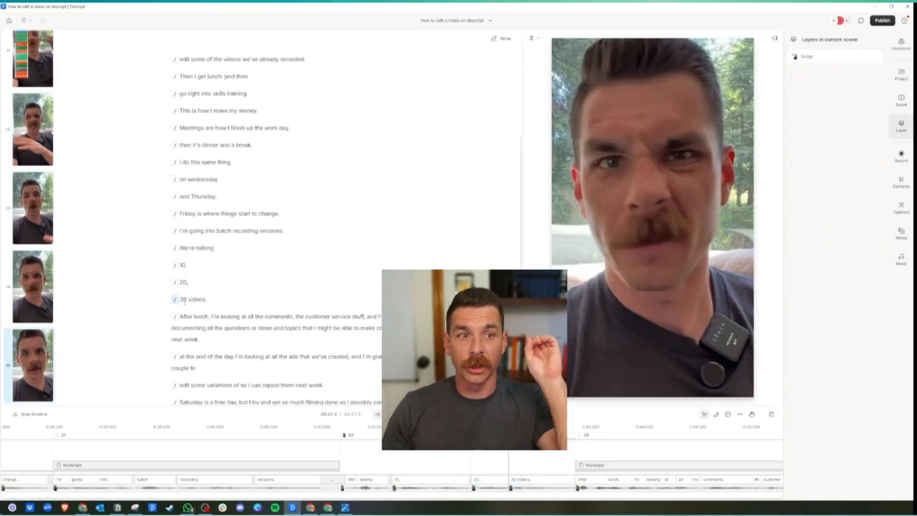
{"action": "left_click", "coordinate": [636, 451]}
{"action": "left_click", "coordinate": [442, 483]}
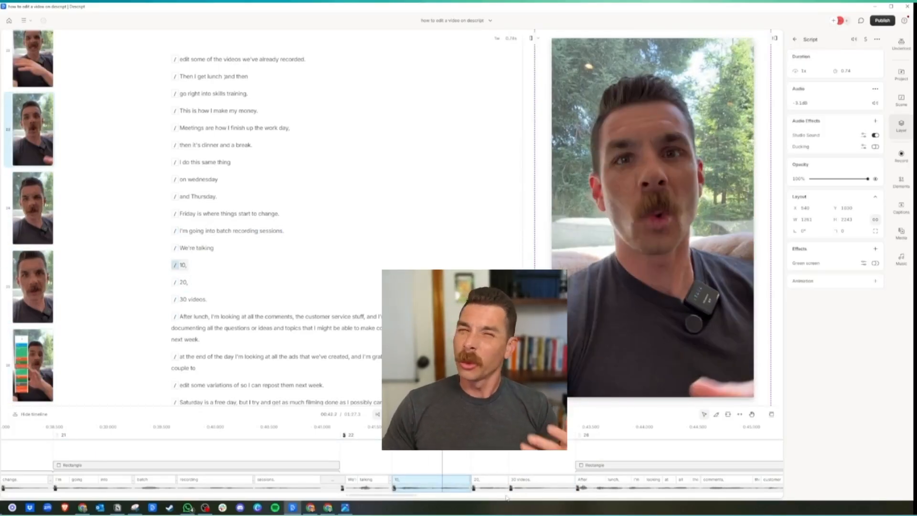
{"action": "left_click", "coordinate": [188, 317]}
{"action": "left_click", "coordinate": [183, 282]}
{"action": "left_click", "coordinate": [539, 482]}
{"action": "left_click", "coordinate": [181, 357]}
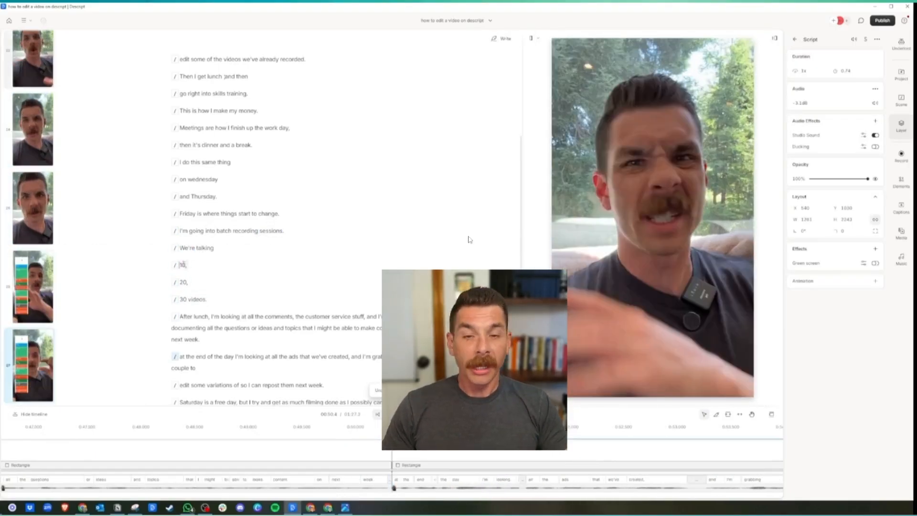
{"action": "left_click", "coordinate": [183, 264]}
{"action": "key", "text": "space"}
{"action": "key", "text": "space"}
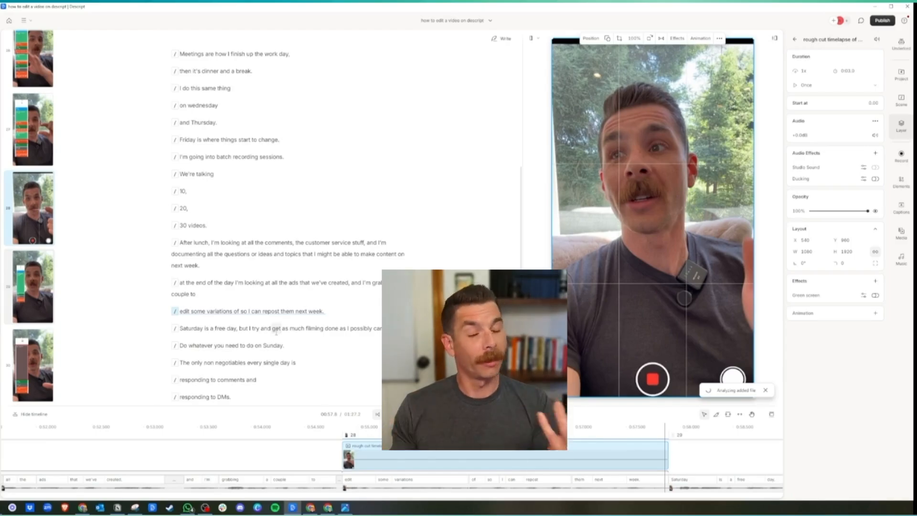
Step: Shrink the rough cut timelapse clip in the "edit some variations" scene, place it centered over the speaker's chest, and play the scene
{"action": "left_click_drag", "start_coordinate": [552, 38], "coordinate": [594, 113]}
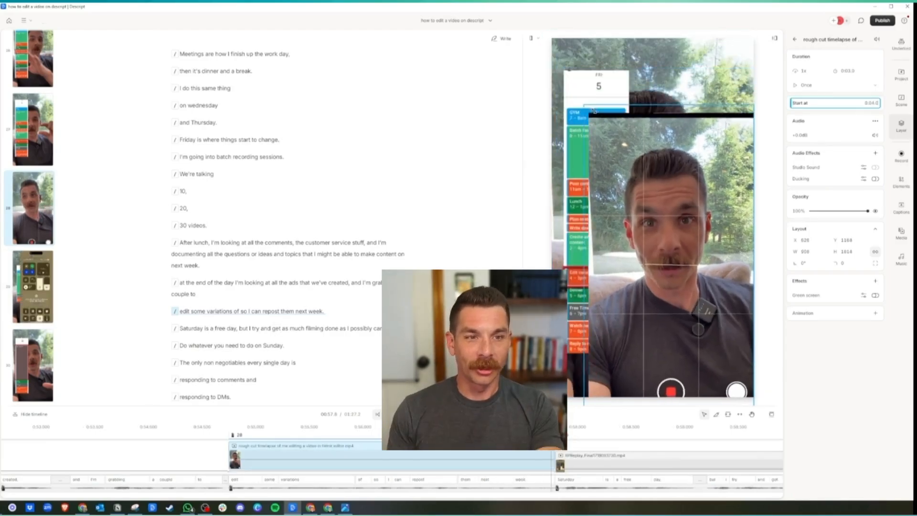
{"action": "left_click_drag", "start_coordinate": [754, 396], "coordinate": [707, 310]}
{"action": "left_click_drag", "start_coordinate": [653, 215], "coordinate": [661, 258]}
{"action": "left_click_drag", "start_coordinate": [661, 155], "coordinate": [661, 159]}
{"action": "left_click_drag", "start_coordinate": [665, 248], "coordinate": [659, 248]}
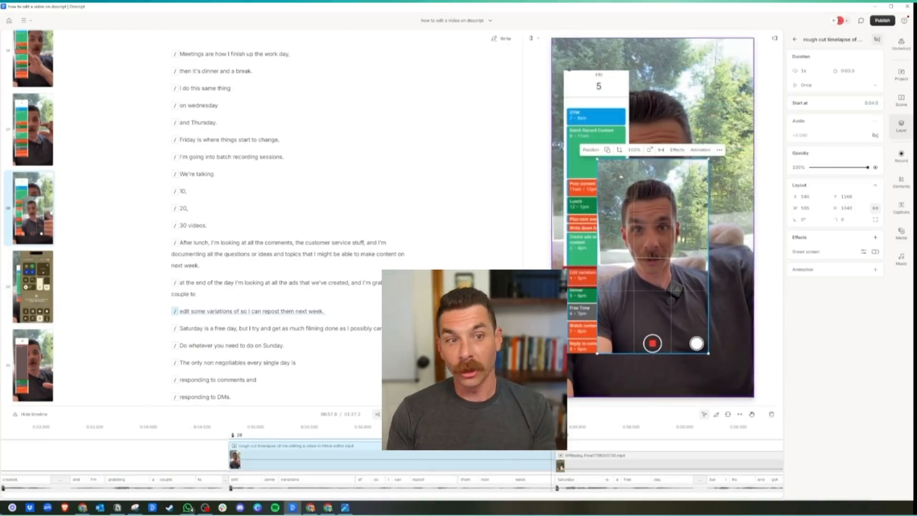
{"action": "left_click", "coordinate": [198, 311]}
{"action": "key", "text": "space"}
Step: Start the phone screen recording in the Saturday scene at 4 seconds, then shrink and reposition it over the speaker
{"action": "left_click", "coordinate": [671, 217]}
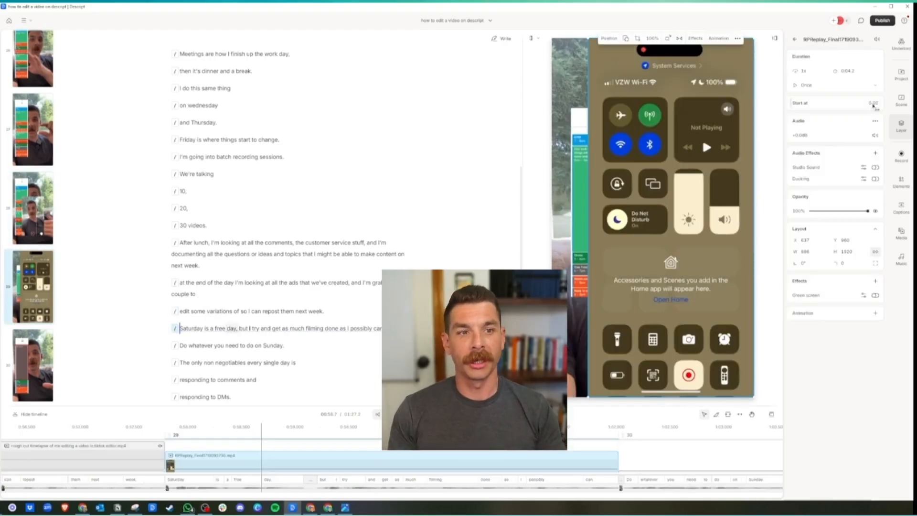
{"action": "left_click", "coordinate": [872, 103]}
{"action": "type", "text": "4"}
{"action": "key", "text": "Return"}
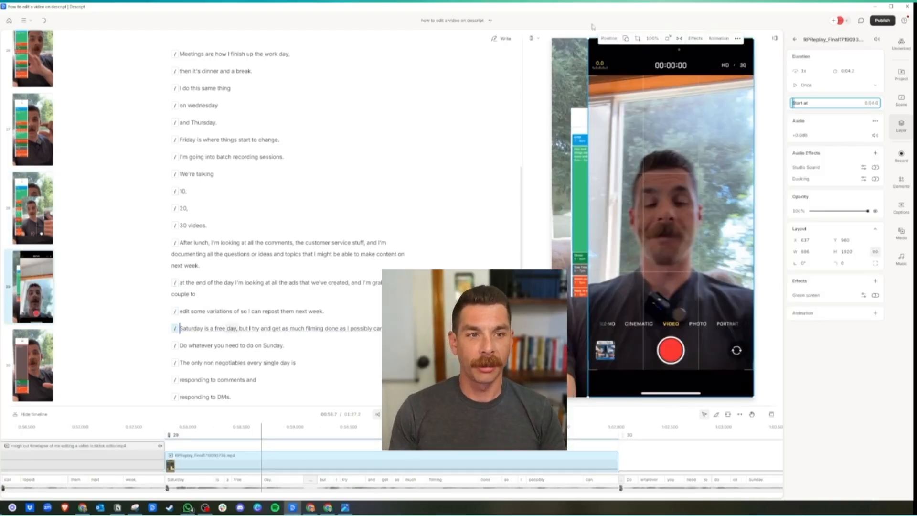
{"action": "left_click_drag", "start_coordinate": [589, 38], "coordinate": [645, 160]}
{"action": "left_click_drag", "start_coordinate": [699, 279], "coordinate": [653, 197]}
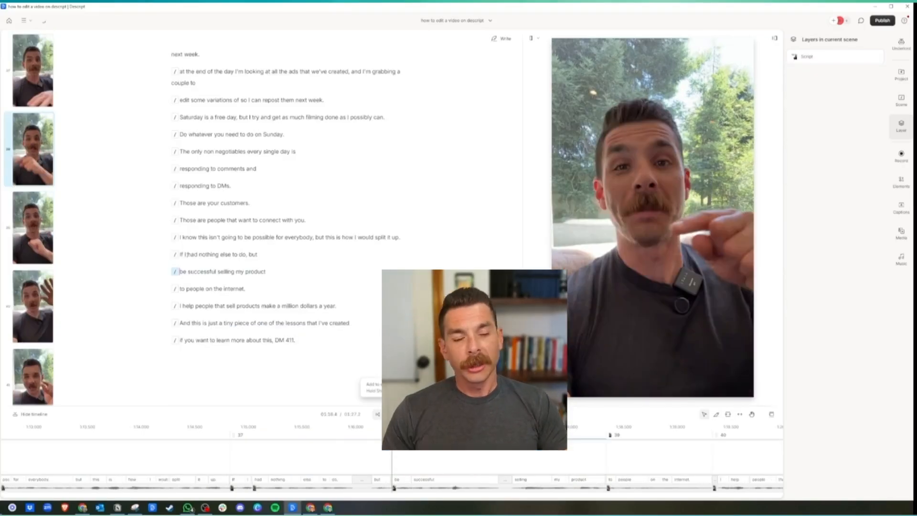
Step: Position the Shopify and Amazon image in the "be successful selling my product" scene and animate it growing larger
{"action": "left_click_drag", "start_coordinate": [670, 250], "coordinate": [670, 245]}
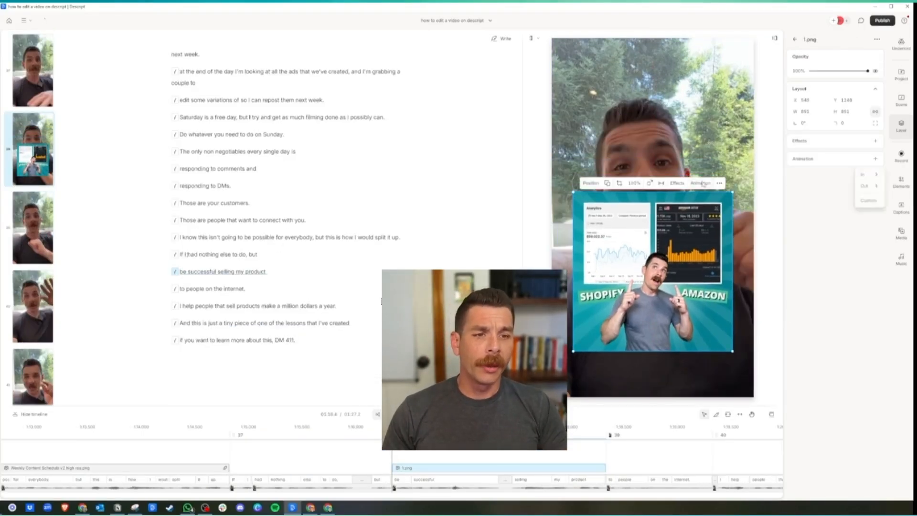
{"action": "left_click", "coordinate": [701, 183]}
{"action": "left_click_drag", "start_coordinate": [573, 191], "coordinate": [538, 156]}
{"action": "left_click_drag", "start_coordinate": [629, 243], "coordinate": [647, 230]}
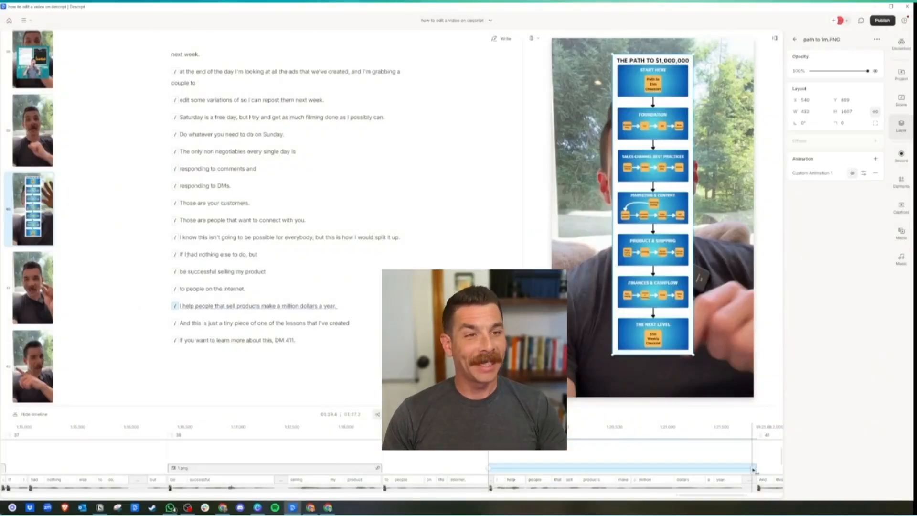
Step: Switch to Canva, capture the Marketing & Content block of the Path to $1m chart, and save it as an image
{"action": "scroll", "coordinate": [303, 291], "scroll_direction": "up", "scroll_amount": 10}
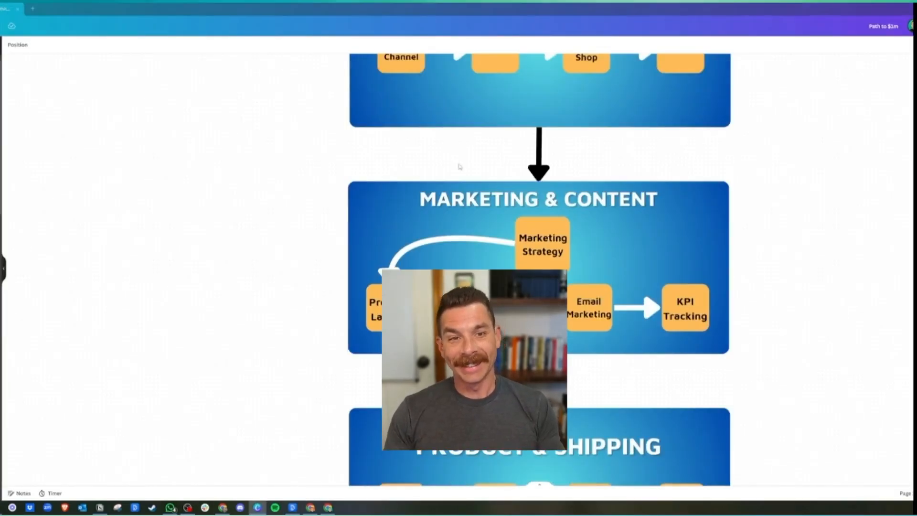
{"action": "left_click_drag", "start_coordinate": [336, 149], "coordinate": [743, 403]}
{"action": "key", "text": "ctrl+s"}
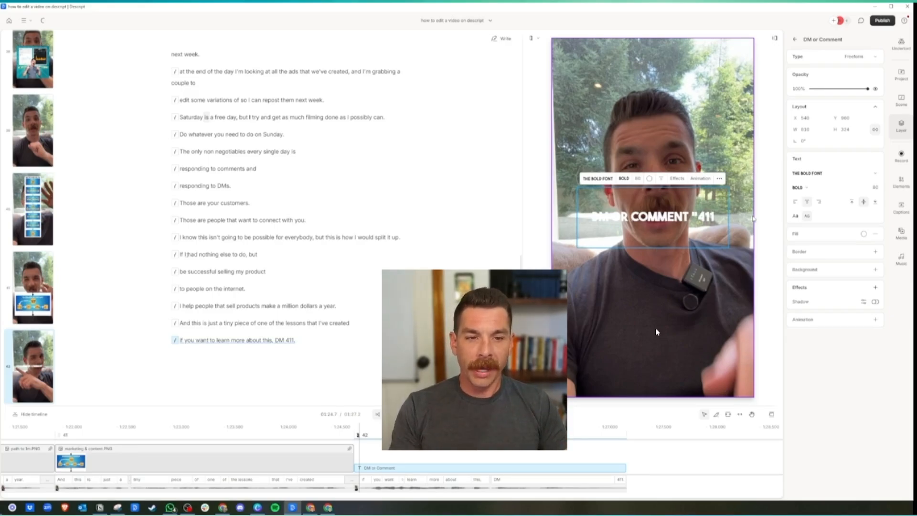
Step: Enter DM or Comment "411" as the title in the closing scene and increase its font size
{"action": "type", "text": "\""}
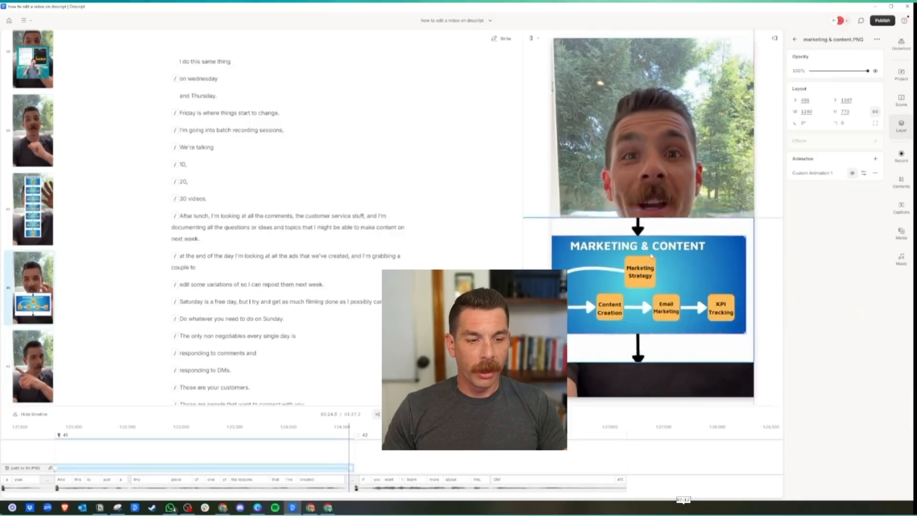
{"action": "scroll", "coordinate": [263, 339], "scroll_direction": "up", "scroll_amount": 4}
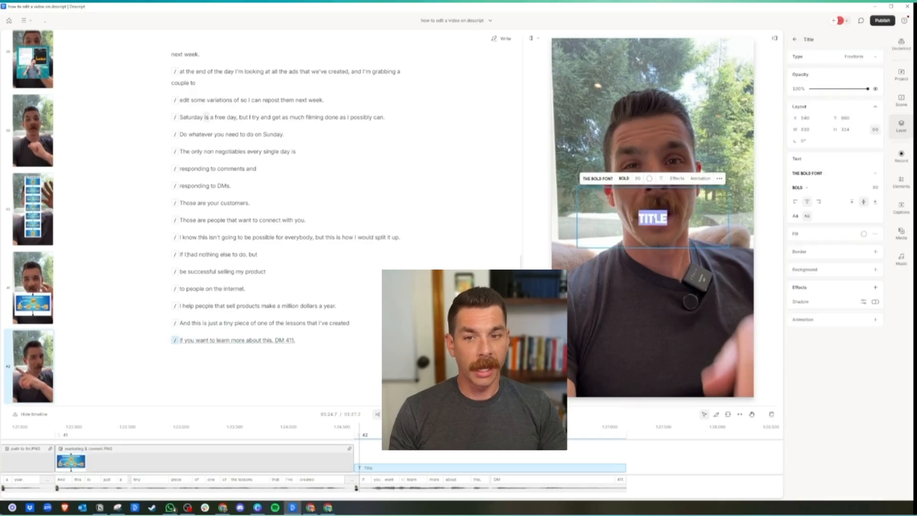
{"action": "type", "text": "DM or Comment \"411\""}
{"action": "left_click_drag", "start_coordinate": [876, 188], "coordinate": [879, 223]}
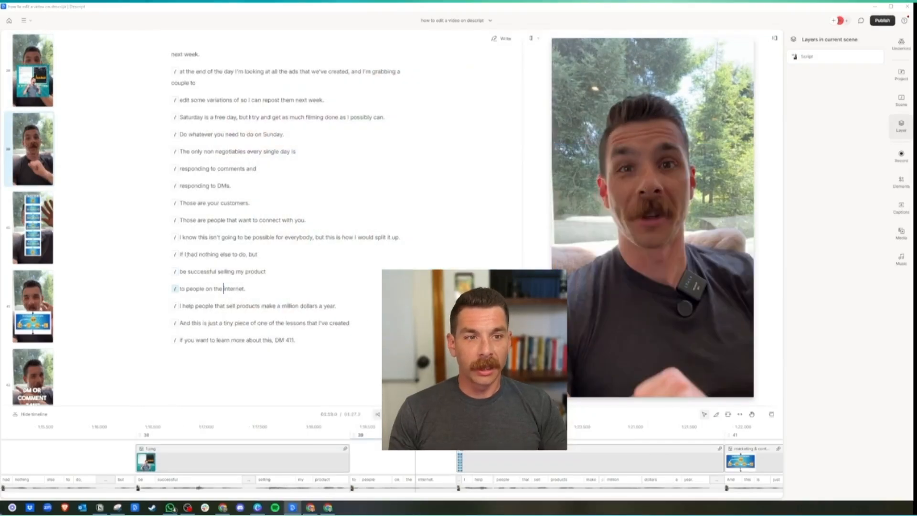
Step: Shrink the 8.gif clip in the "to people on the internet." scene, place it below the speaker's face, and play it
{"action": "left_click_drag", "start_coordinate": [223, 271], "coordinate": [624, 274]}
{"action": "left_click_drag", "start_coordinate": [653, 217], "coordinate": [652, 265]}
{"action": "left_click_drag", "start_coordinate": [753, 165], "coordinate": [674, 243]}
{"action": "left_click_drag", "start_coordinate": [588, 288], "coordinate": [624, 289]}
{"action": "left_click", "coordinate": [247, 272]}
{"action": "key", "text": "space"}
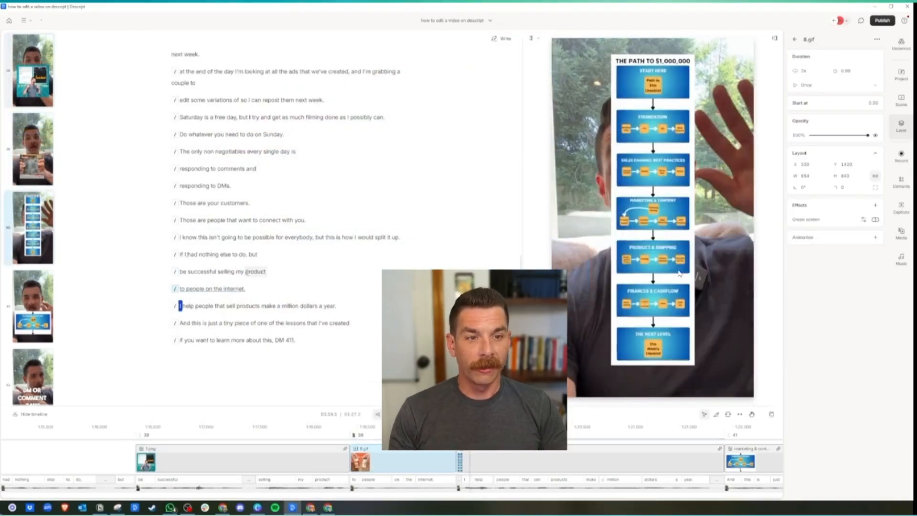
Step: Review the scenes from "Those are your customers." through to the closing title
{"action": "scroll", "coordinate": [252, 260], "scroll_direction": "up", "scroll_amount": 2}
{"action": "left_click", "coordinate": [207, 225]}
{"action": "left_click", "coordinate": [208, 311]}
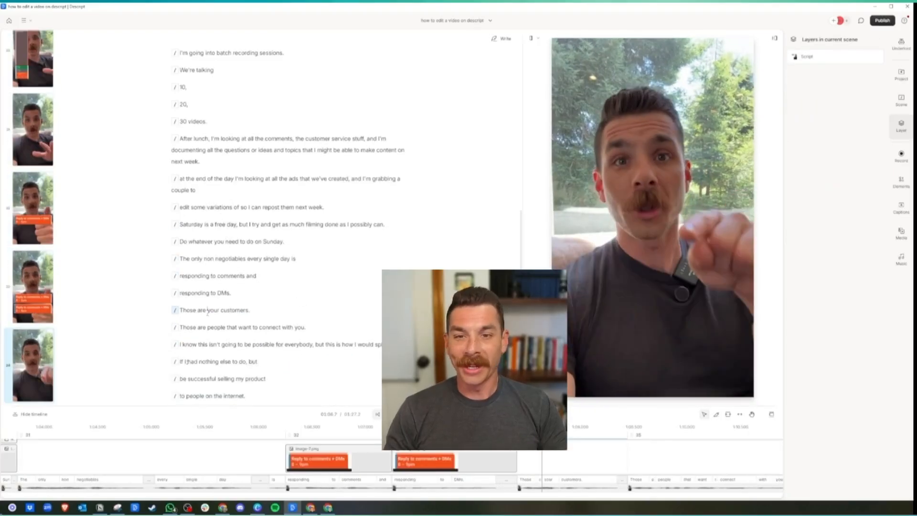
{"action": "key", "text": "Home"}
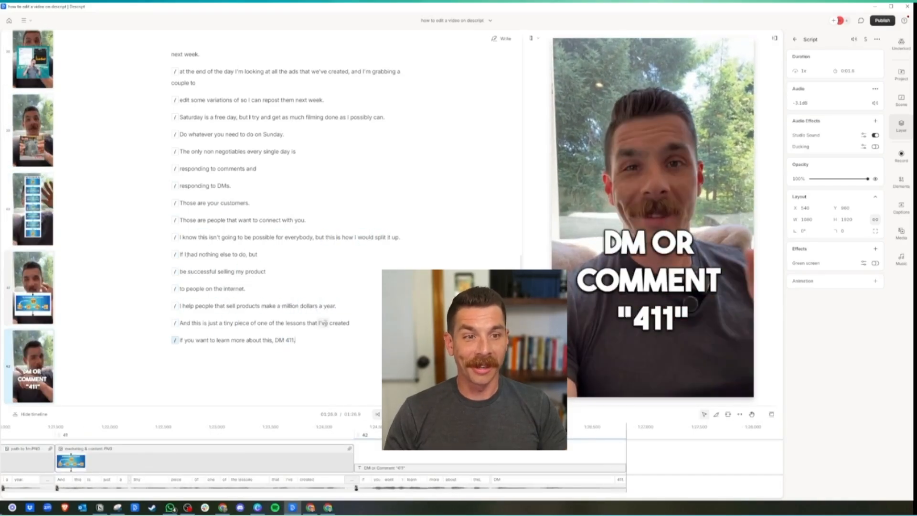
Step: Cut the "10, 20, 30 videos." clip with the Blade tool after "10," and before "20,", making each piece its own scene
{"action": "scroll", "coordinate": [280, 308], "scroll_direction": "up", "scroll_amount": 2}
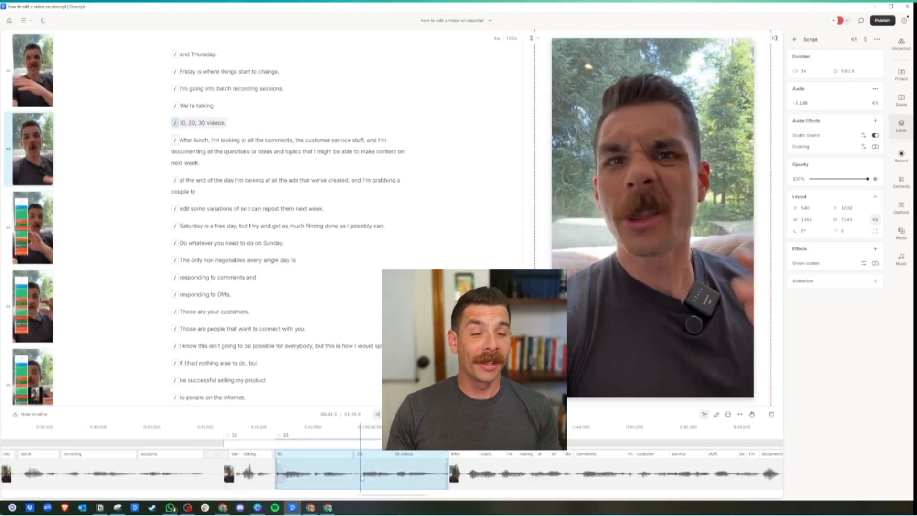
{"action": "left_click", "coordinate": [314, 468]}
{"action": "left_click", "coordinate": [360, 473]}
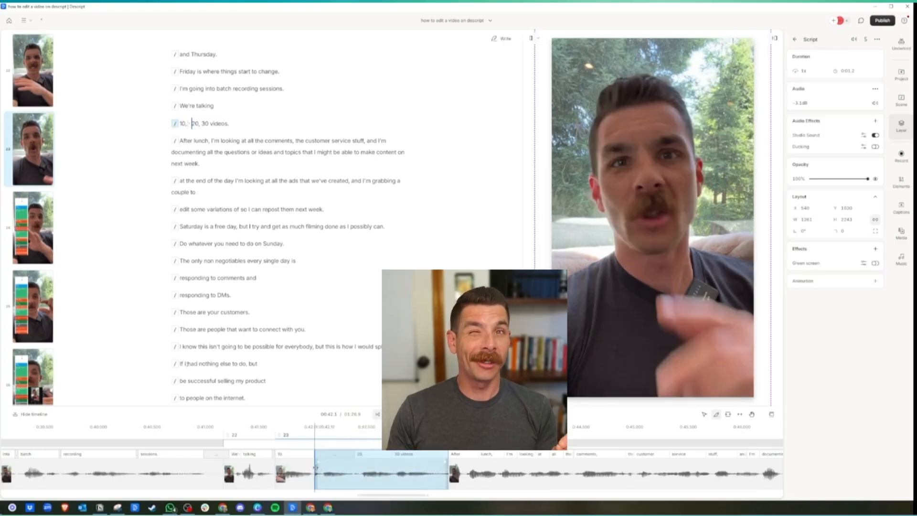
{"action": "left_click", "coordinate": [298, 473]}
{"action": "left_click", "coordinate": [361, 471]}
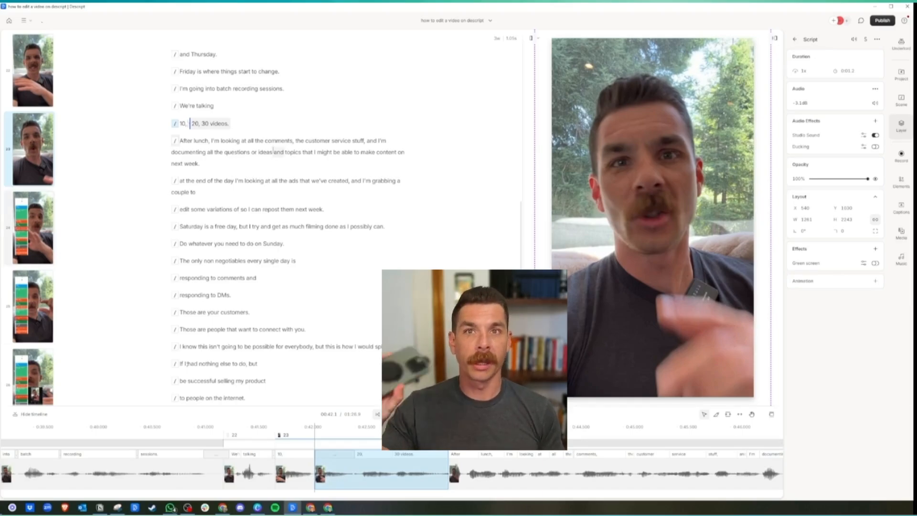
{"action": "key", "text": "b"}
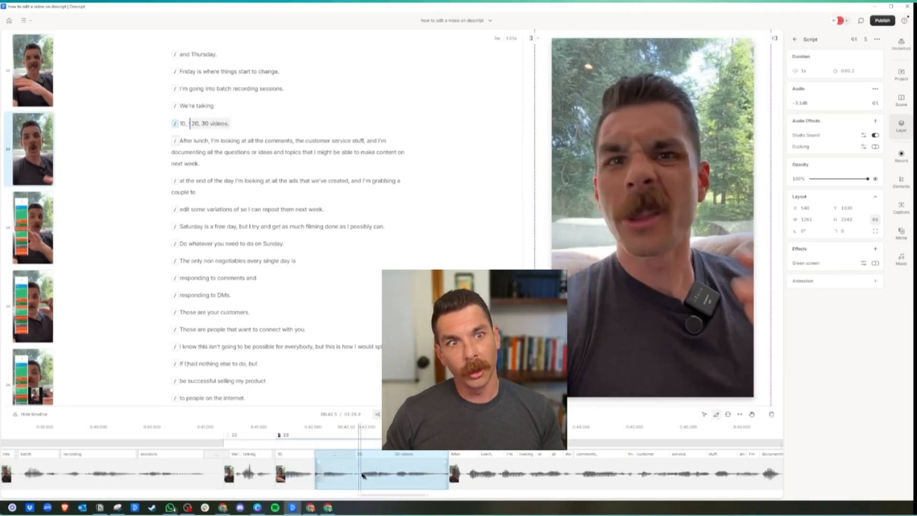
{"action": "left_click", "coordinate": [358, 476]}
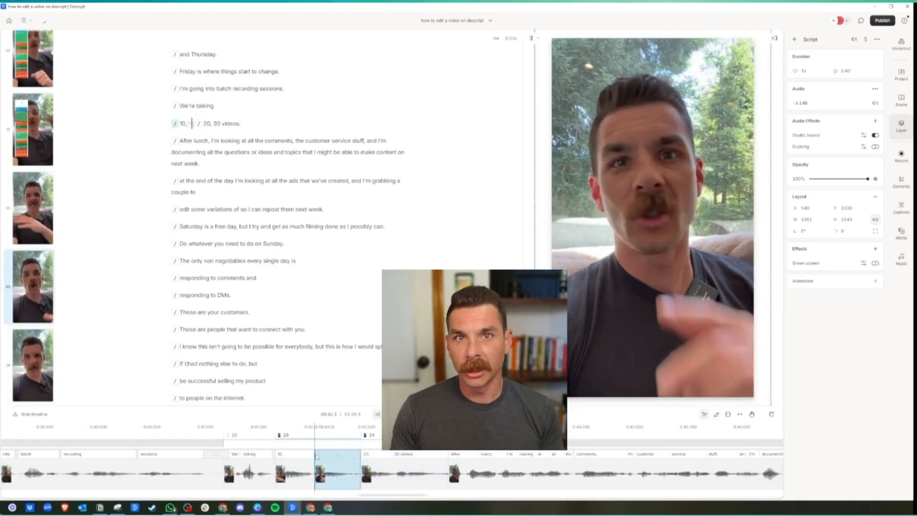
{"action": "left_click", "coordinate": [186, 444]}
Step: Scale and reposition the speaker footage in the "10," scene
{"action": "left_click", "coordinate": [302, 476]}
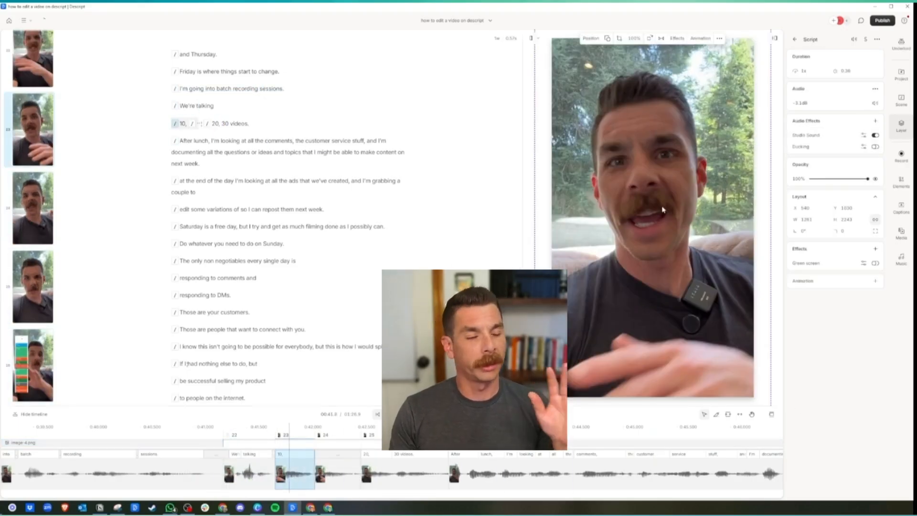
{"action": "left_click", "coordinate": [295, 476]}
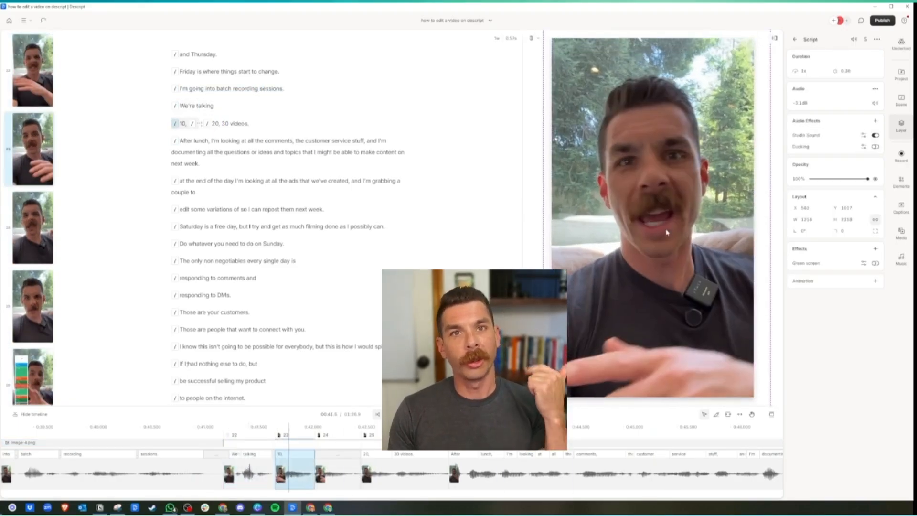
{"action": "left_click_drag", "start_coordinate": [665, 231], "coordinate": [635, 310]}
{"action": "left_click_drag", "start_coordinate": [724, 118], "coordinate": [784, 38]}
Step: Enlarge and reposition the speaker footage in the short pause scene after "10,"
{"action": "left_click", "coordinate": [338, 477]}
{"action": "left_click_drag", "start_coordinate": [665, 231], "coordinate": [641, 312]}
{"action": "left_click_drag", "start_coordinate": [729, 119], "coordinate": [808, 36]}
{"action": "left_click_drag", "start_coordinate": [658, 182], "coordinate": [639, 184]}
{"action": "left_click", "coordinate": [295, 477]}
Step: Enlarge the speaker footage in the "20, 30 videos." scene into a tighter close-up and reposition the face
{"action": "left_click", "coordinate": [408, 476]}
{"action": "left_click_drag", "start_coordinate": [625, 289], "coordinate": [645, 248]}
{"action": "left_click_drag", "start_coordinate": [557, 379], "coordinate": [497, 449]}
{"action": "left_click", "coordinate": [301, 476]}
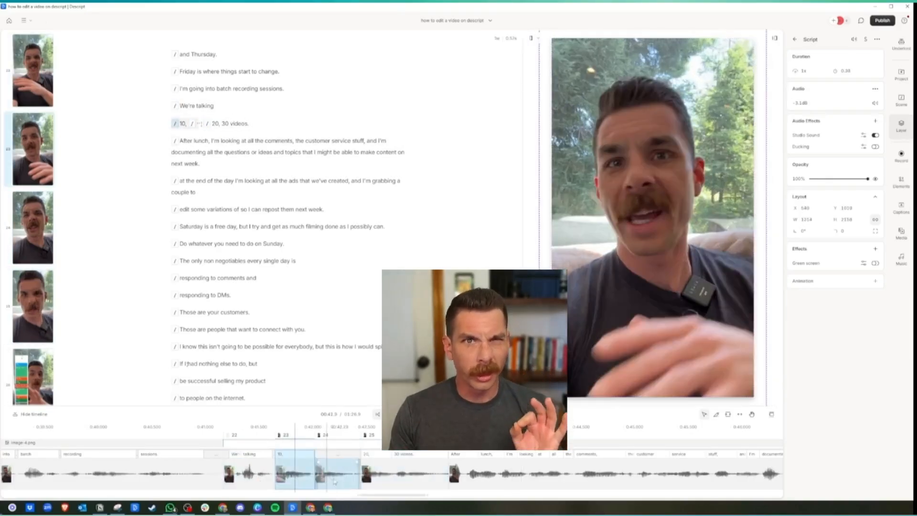
{"action": "left_click", "coordinate": [338, 476]}
{"action": "left_click", "coordinate": [375, 476]}
{"action": "left_click_drag", "start_coordinate": [642, 342], "coordinate": [645, 365]}
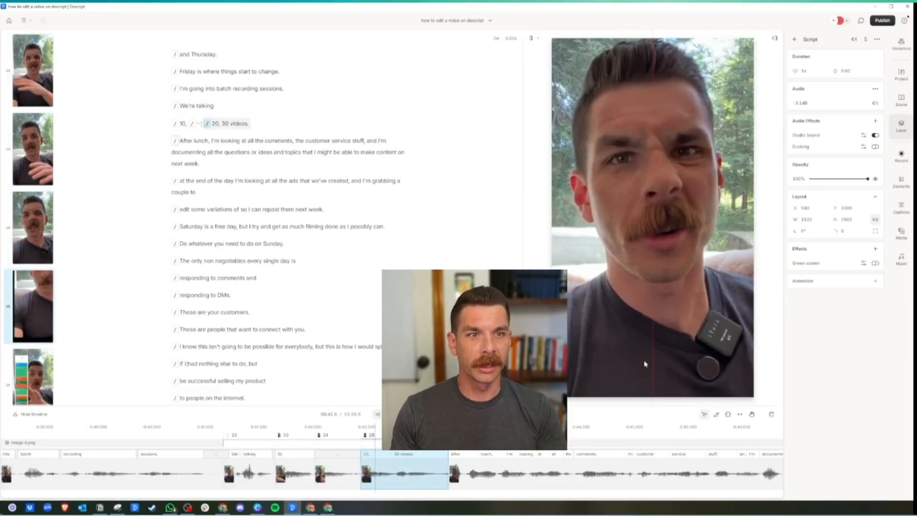
Step: Play the batch recording section with its zooms and check the opening Monday and Tuesday scenes
{"action": "left_click", "coordinate": [161, 479]}
{"action": "key", "text": "space"}
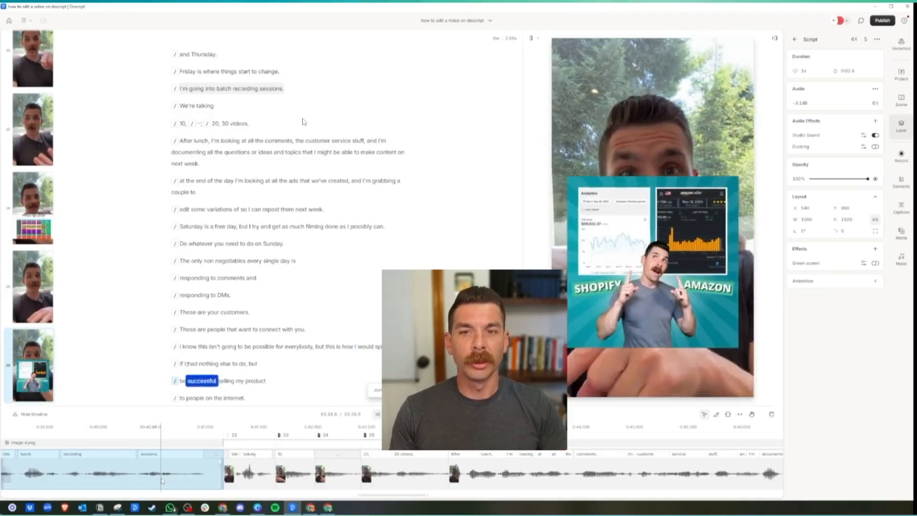
{"action": "left_click", "coordinate": [181, 99]}
{"action": "left_click", "coordinate": [181, 134]}
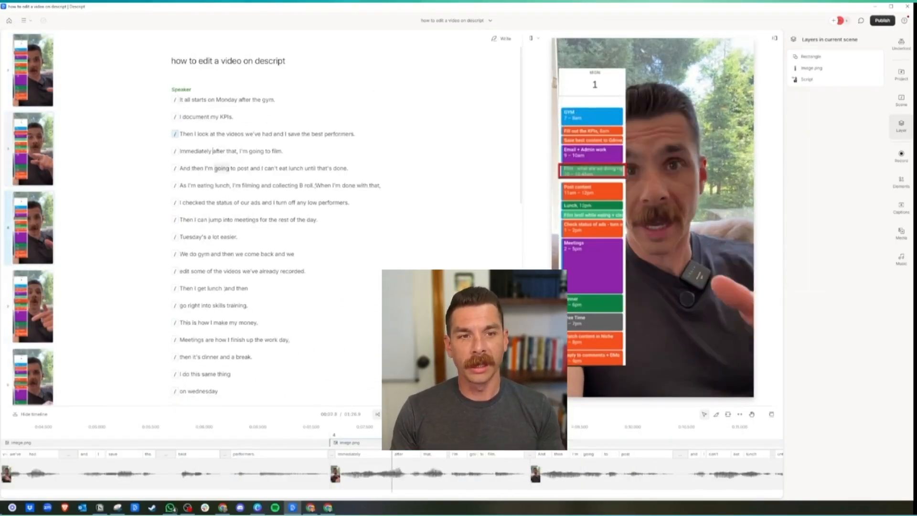
{"action": "left_click", "coordinate": [181, 219]}
{"action": "left_click", "coordinate": [181, 288]}
{"action": "left_click", "coordinate": [180, 100]}
Step: Add the title "What I would do to sell more product with content" above the speaker in the KPIs scene, with a border and shadow
{"action": "left_click", "coordinate": [196, 115]}
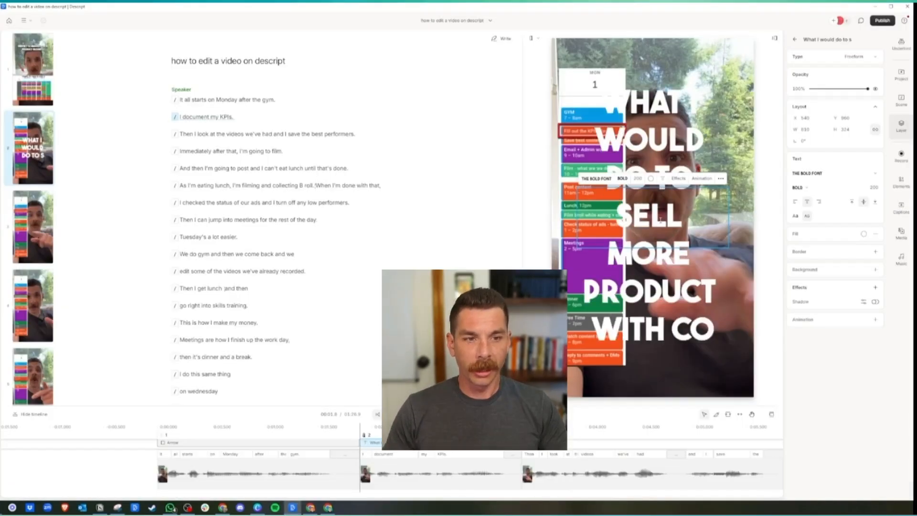
{"action": "left_click_drag", "start_coordinate": [636, 222], "coordinate": [738, 111]}
{"action": "left_click", "coordinate": [876, 252]}
{"action": "left_click", "coordinate": [875, 302]}
{"action": "mouse_move", "coordinate": [677, 115]}
{"action": "left_mouse_down"}
{"action": "mouse_move", "coordinate": [665, 115]}
{"action": "mouse_move", "coordinate": [676, 115]}
{"action": "left_mouse_up"}
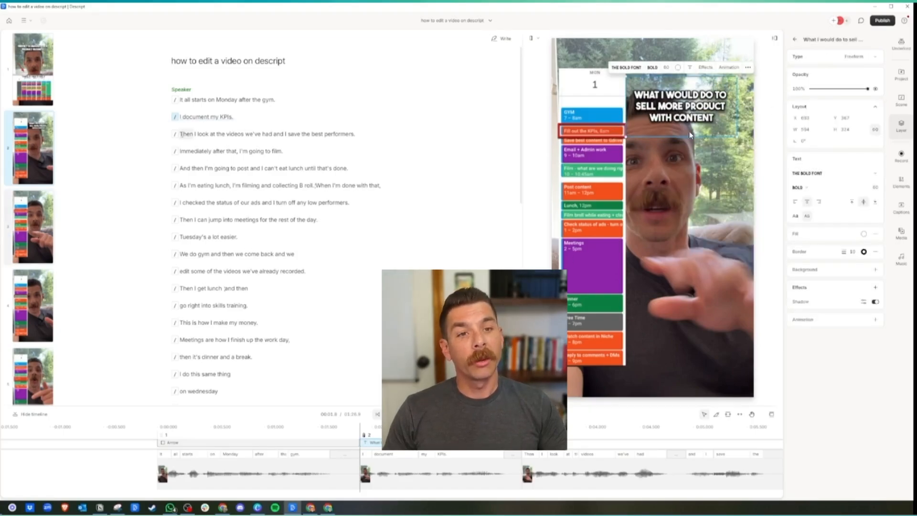
Step: Copy the title from the KPIs scene into the "Then I look at the videos" scene and play the video from the start
{"action": "key", "text": "ctrl+c"}
{"action": "left_click", "coordinate": [181, 134]}
{"action": "right_click", "coordinate": [688, 110]}
{"action": "left_click", "coordinate": [698, 188]}
{"action": "left_click", "coordinate": [181, 100]}
{"action": "key", "text": "space"}
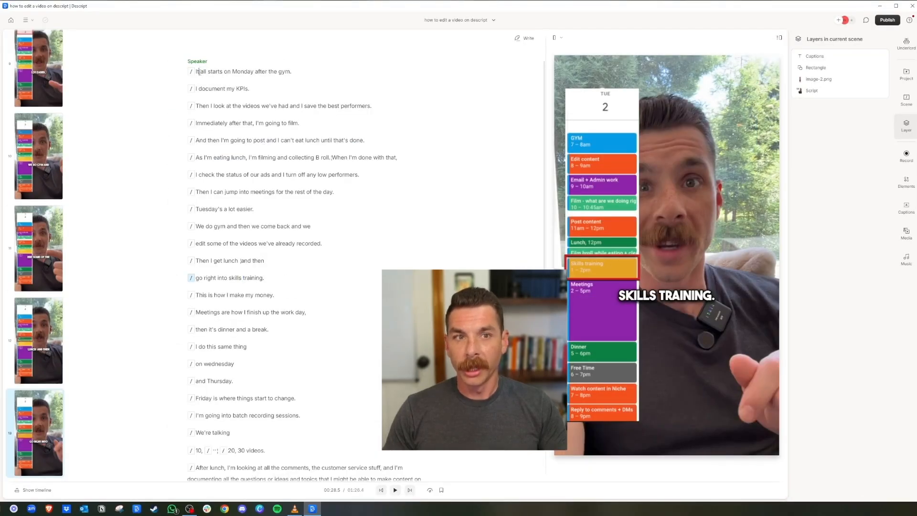
Step: Play the opening Monday line and compare its layout with the "I document my KPIs." scene
{"action": "left_click", "coordinate": [200, 71]}
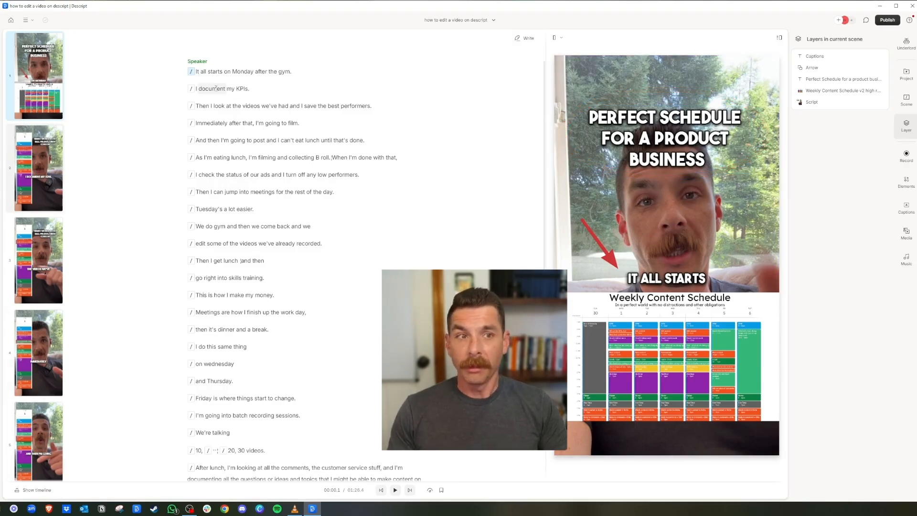
{"action": "left_click", "coordinate": [196, 72]}
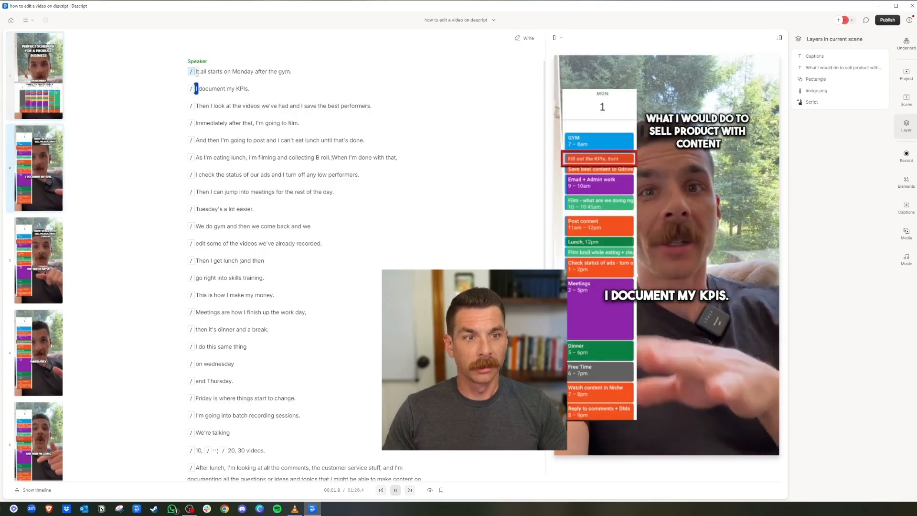
{"action": "key", "text": "space"}
{"action": "left_click", "coordinate": [292, 72]}
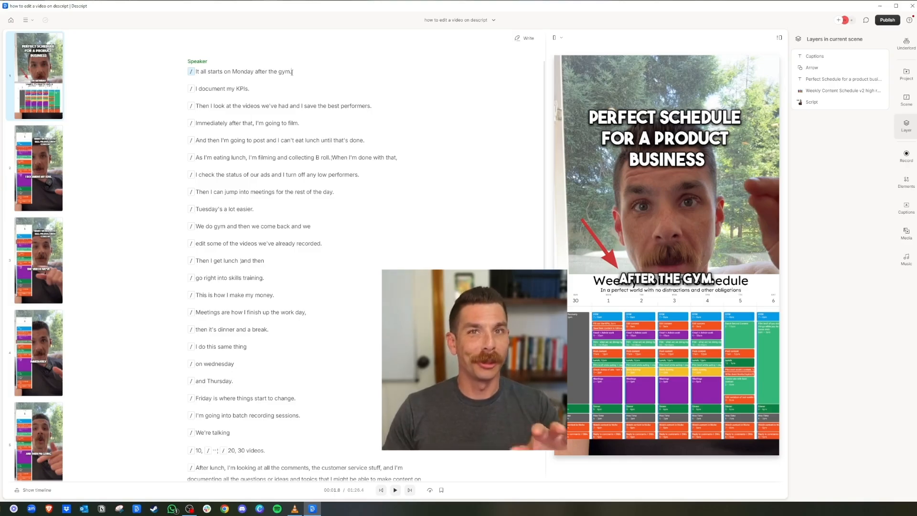
{"action": "left_click", "coordinate": [197, 89]}
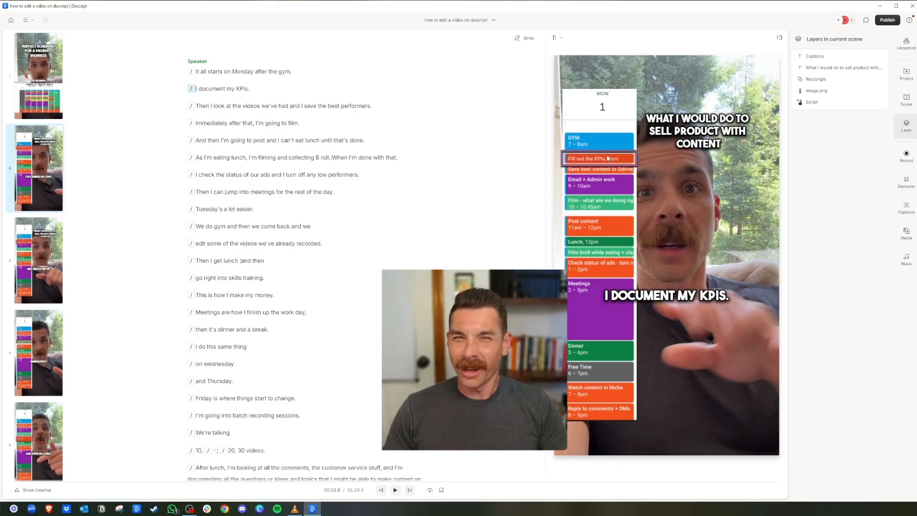
{"action": "left_click", "coordinate": [245, 74]}
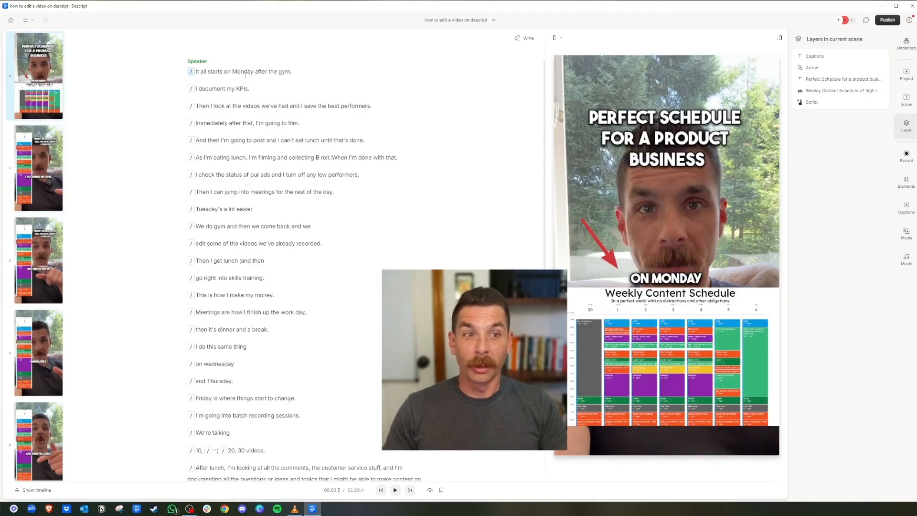
{"action": "left_click", "coordinate": [236, 89]}
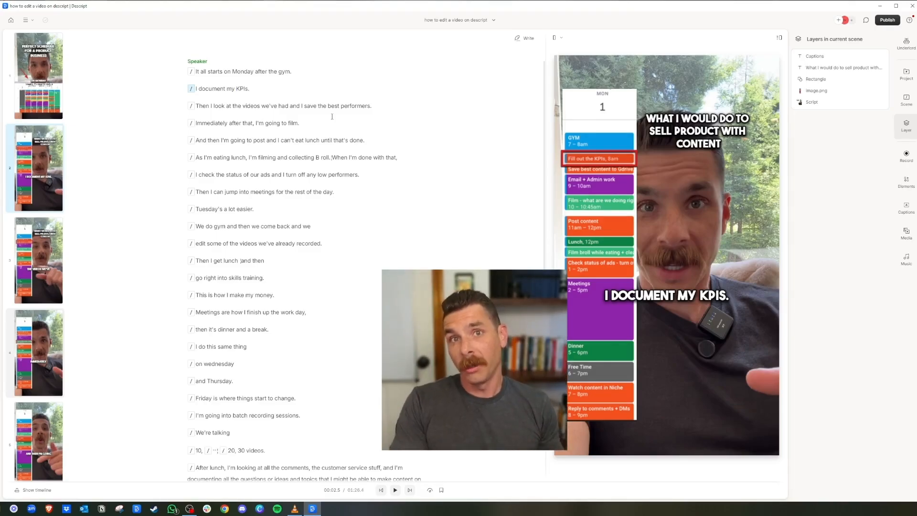
Step: Insert a captions layer across the whole script and play the video from the start
{"action": "left_click", "coordinate": [196, 74]}
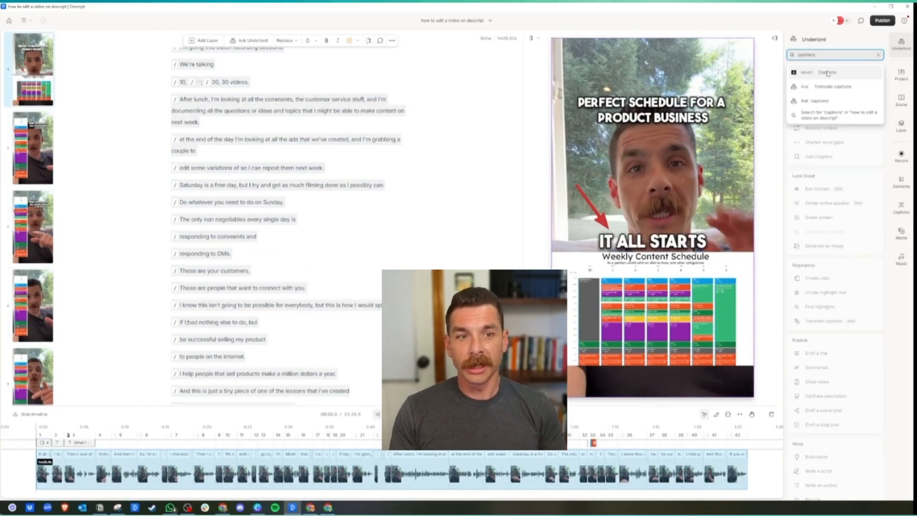
{"action": "left_click", "coordinate": [828, 73]}
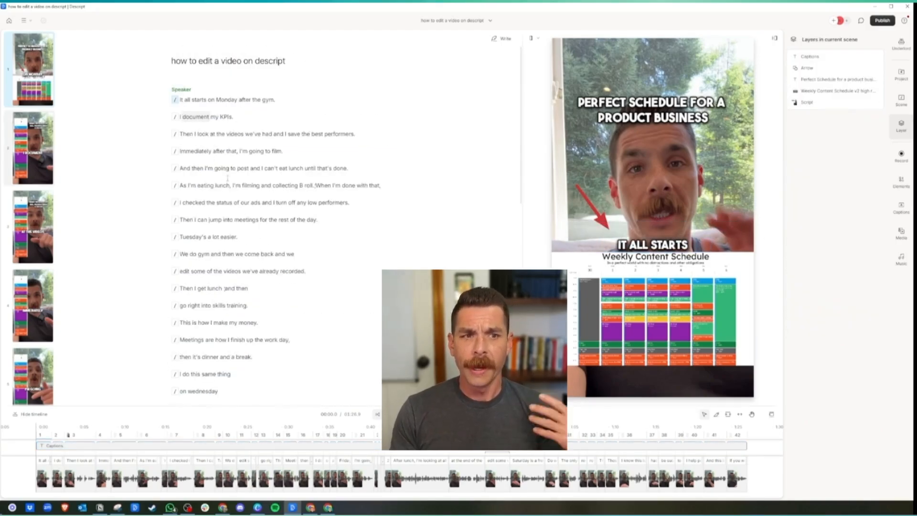
{"action": "key", "text": "space"}
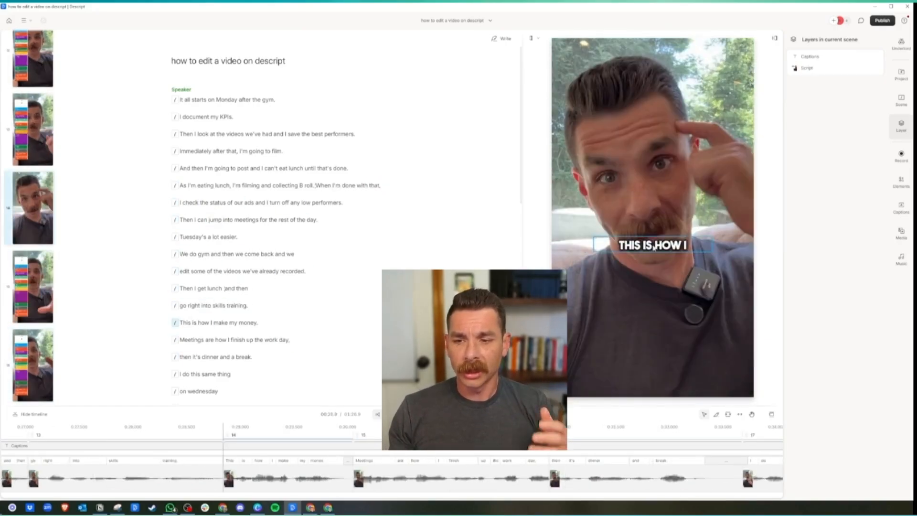
Step: Play the Tuesday scenes and check the caption placement from skills training through dinner
{"action": "left_click", "coordinate": [659, 266]}
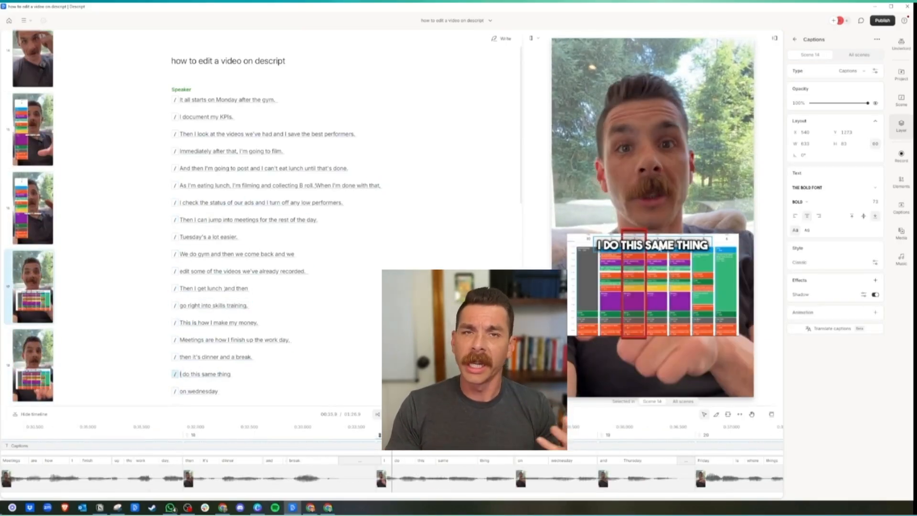
{"action": "left_click", "coordinate": [201, 322]}
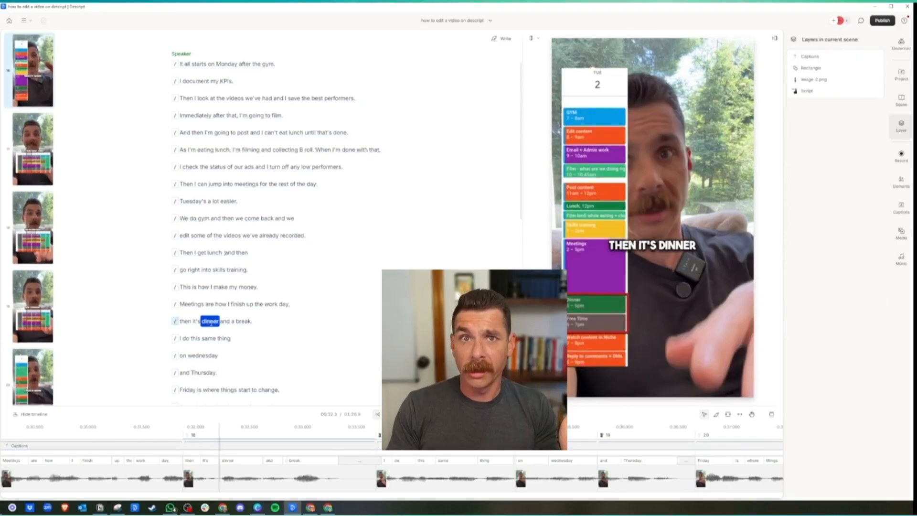
{"action": "left_click", "coordinate": [374, 480]}
{"action": "left_click_drag", "start_coordinate": [374, 480], "coordinate": [325, 480]}
{"action": "left_click", "coordinate": [182, 357]}
{"action": "left_click", "coordinate": [224, 273]}
{"action": "key", "text": "space"}
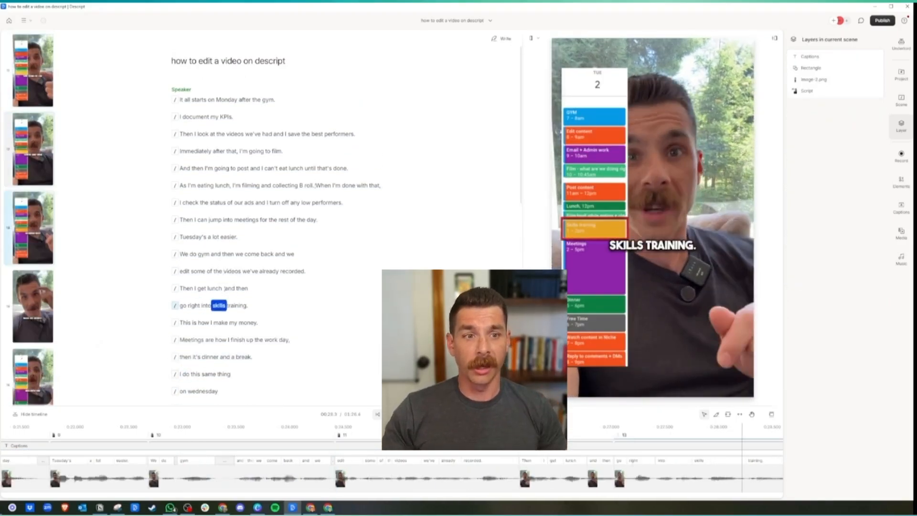
Step: Move the captions slightly lower in the "I know this isn't going to be possible for everybody" scene and check the closing scenes
{"action": "left_click", "coordinate": [652, 245]}
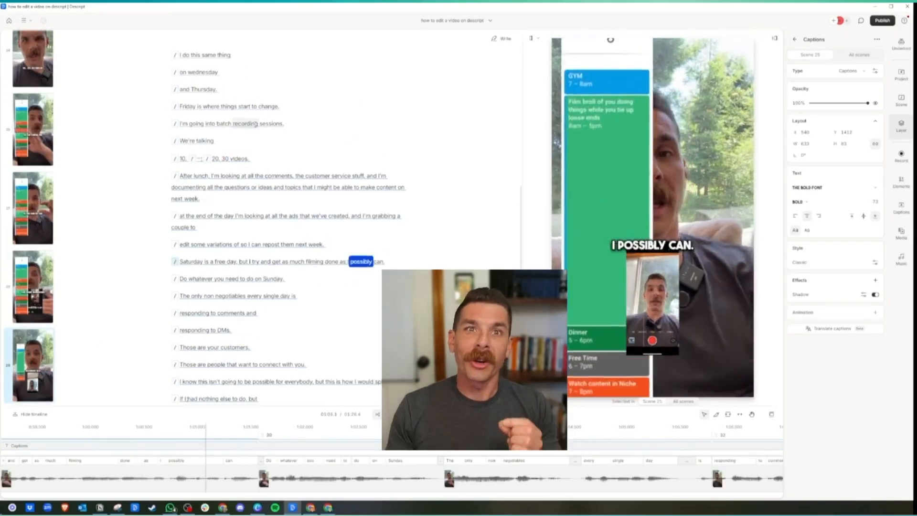
{"action": "left_click", "coordinate": [229, 238]}
{"action": "left_click_drag", "start_coordinate": [652, 245], "coordinate": [652, 260]}
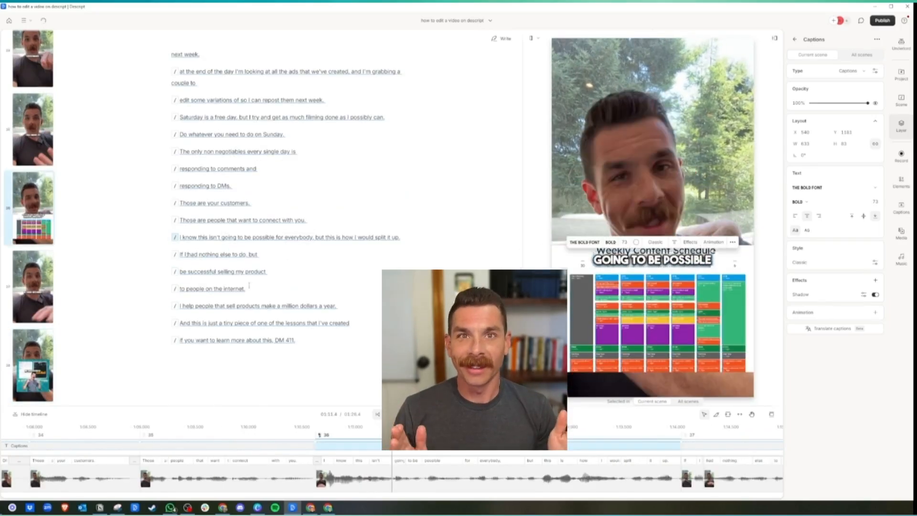
{"action": "left_click", "coordinate": [285, 220]}
{"action": "key", "text": "space"}
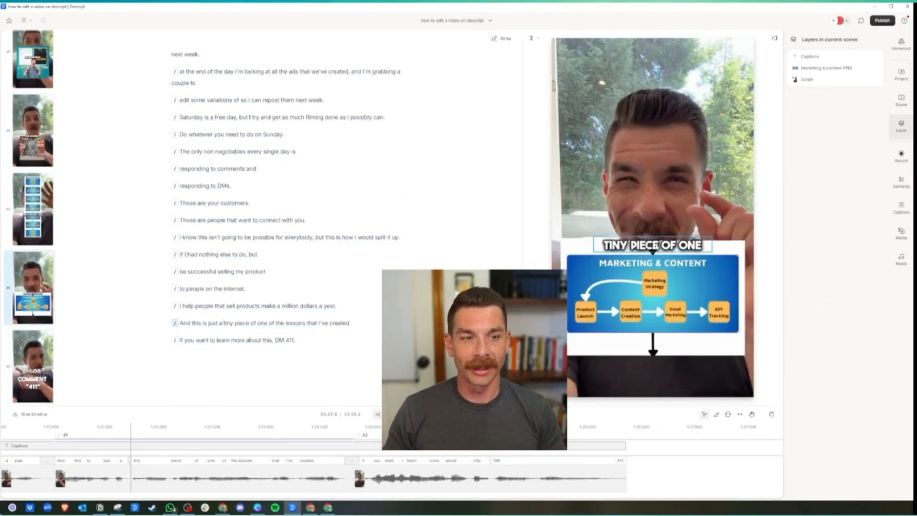
{"action": "left_click", "coordinate": [300, 306]}
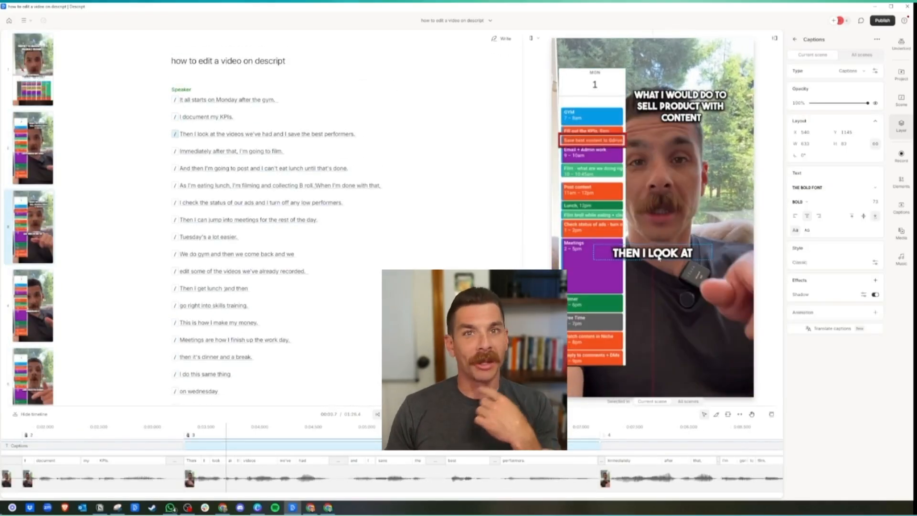
Step: Switch the caption settings to all scenes and view the effects available for the captions
{"action": "left_click", "coordinate": [864, 73]}
{"action": "left_click", "coordinate": [875, 281]}
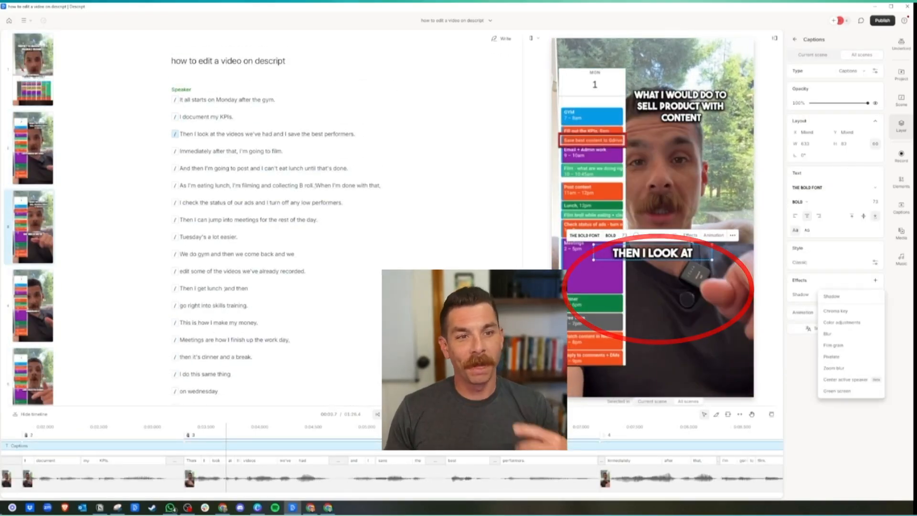
{"action": "right_click", "coordinate": [653, 253]}
{"action": "left_click", "coordinate": [644, 255]}
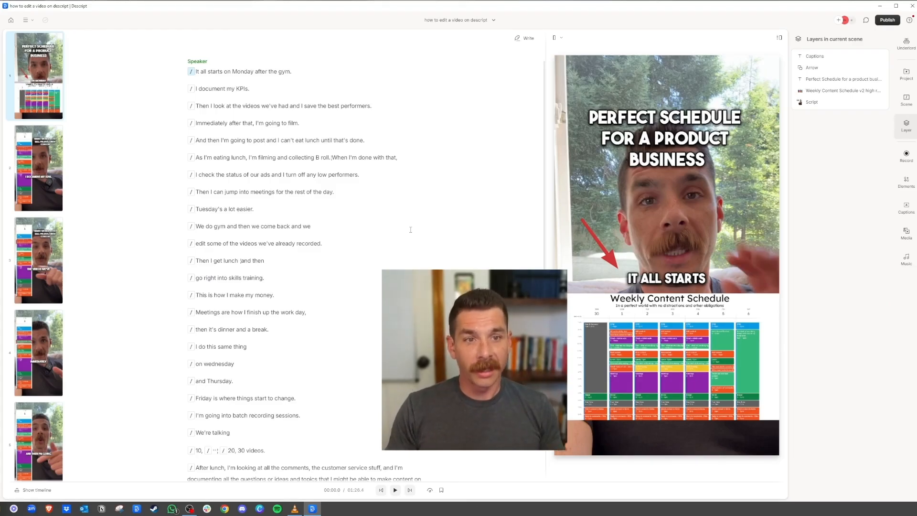
Step: Try to export the current composition as an MP4 video
{"action": "left_click", "coordinate": [888, 20]}
{"action": "left_click", "coordinate": [770, 40]}
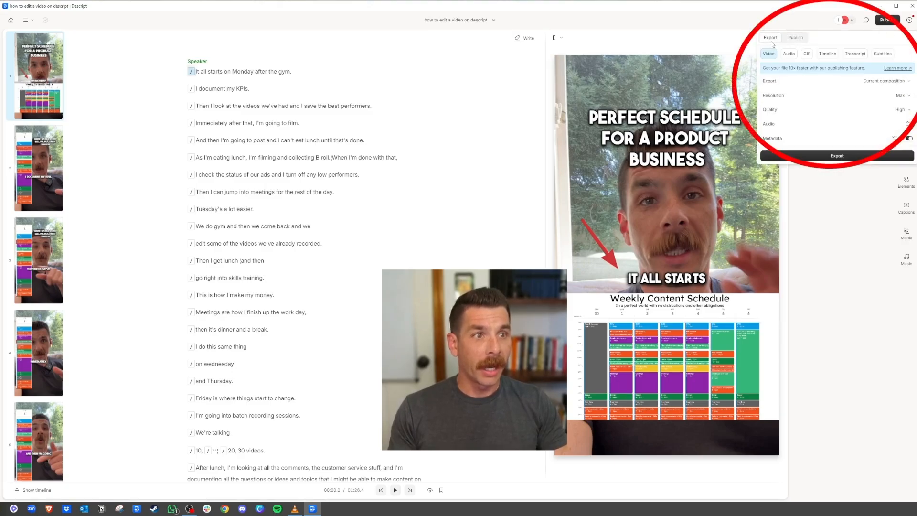
{"action": "left_click", "coordinate": [855, 157]}
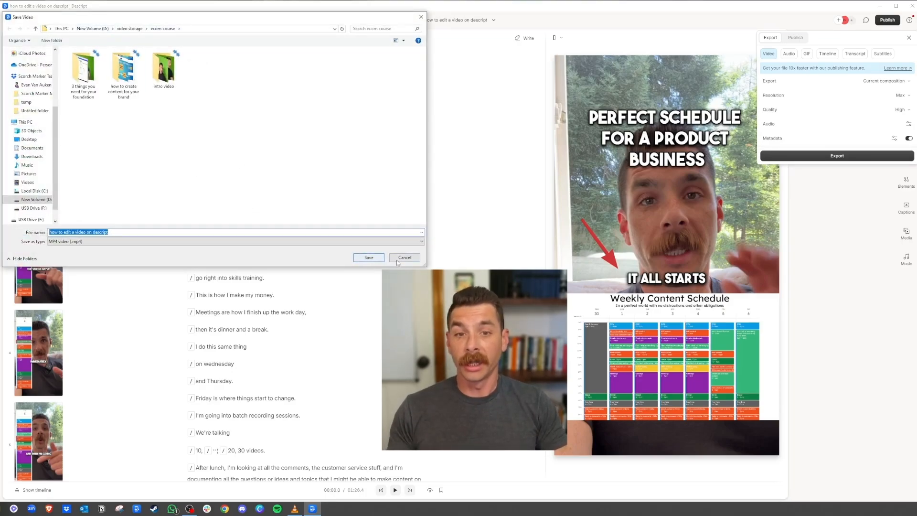
{"action": "left_click", "coordinate": [414, 261]}
{"action": "left_click", "coordinate": [855, 214]}
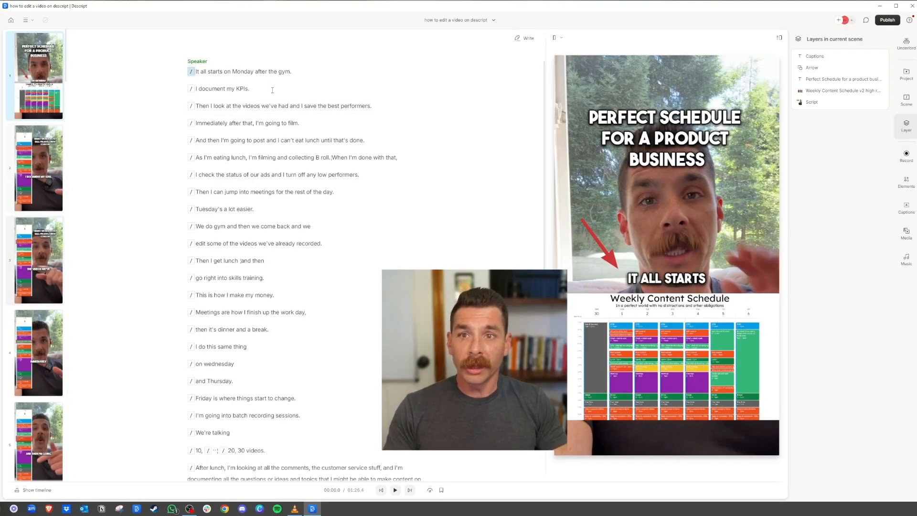
Step: Step through the scenes from the opening Monday line to the Tuesday gym line and check each calendar highlight
{"action": "left_click", "coordinate": [229, 71]}
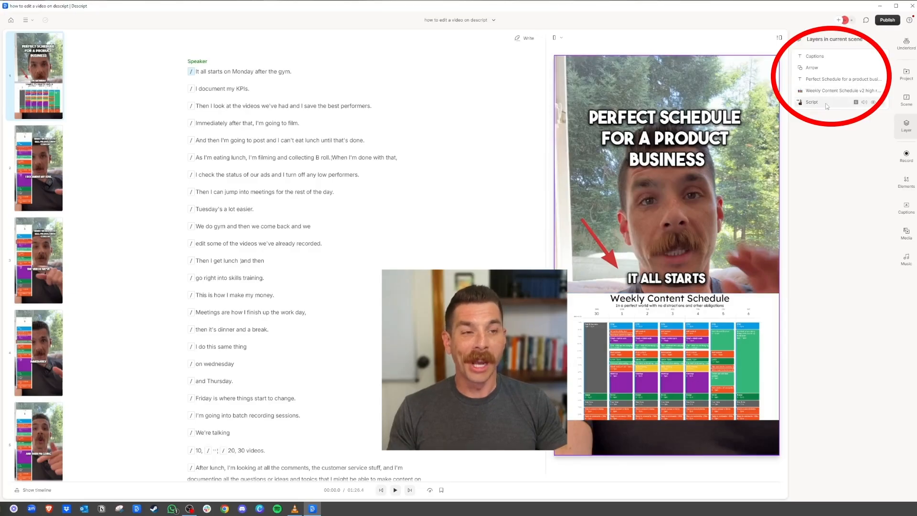
{"action": "left_click", "coordinate": [227, 88]}
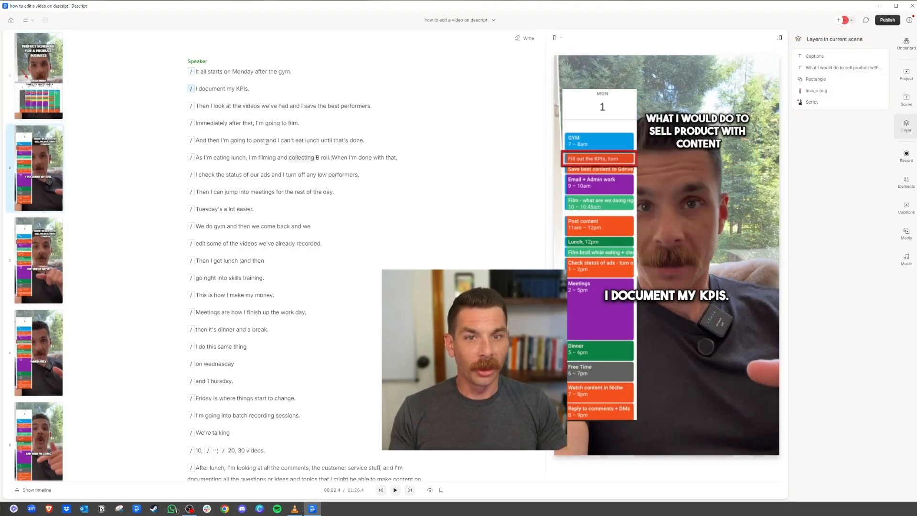
{"action": "left_click", "coordinate": [265, 106]}
{"action": "left_click", "coordinate": [273, 123]}
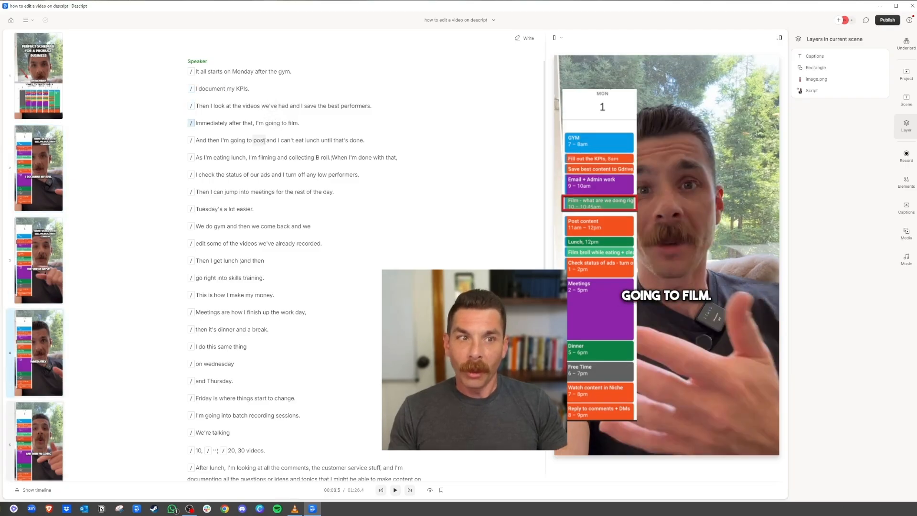
{"action": "left_click", "coordinate": [258, 140]}
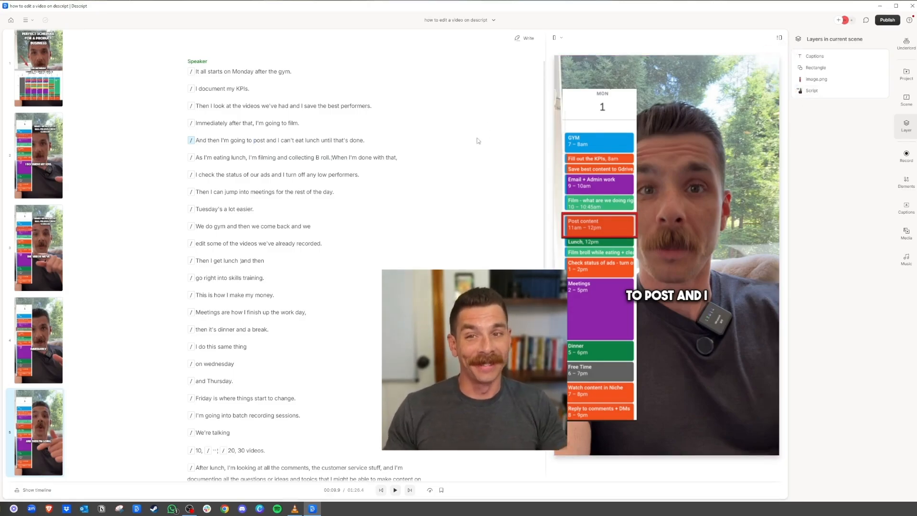
{"action": "left_click", "coordinate": [708, 121]}
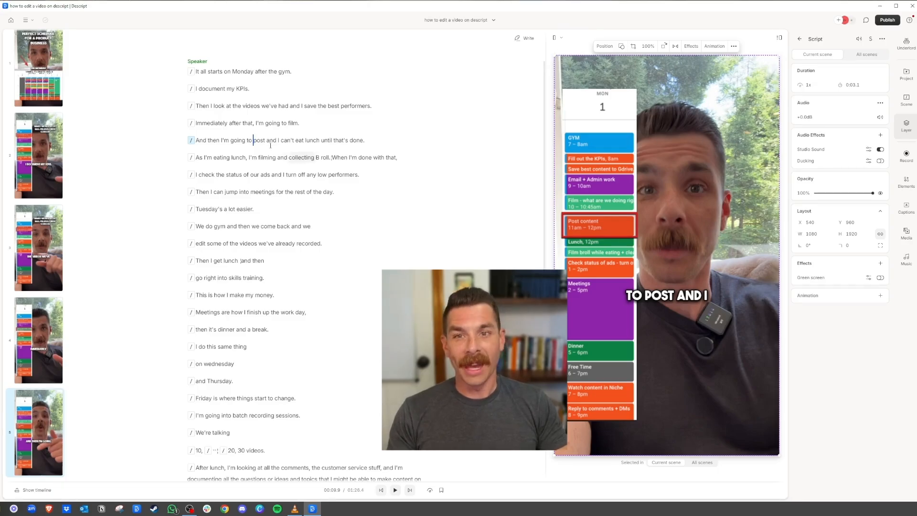
{"action": "left_click", "coordinate": [270, 157]}
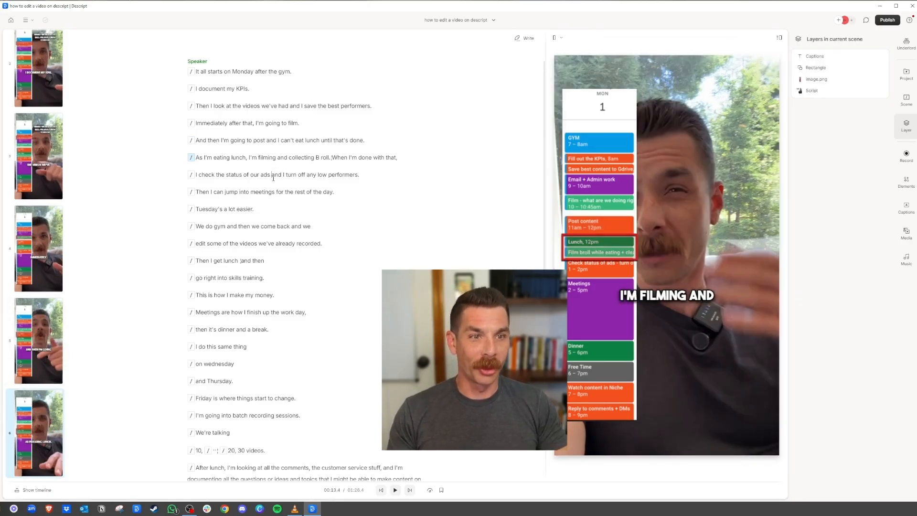
{"action": "left_click", "coordinate": [273, 176]}
{"action": "left_click", "coordinate": [269, 192]}
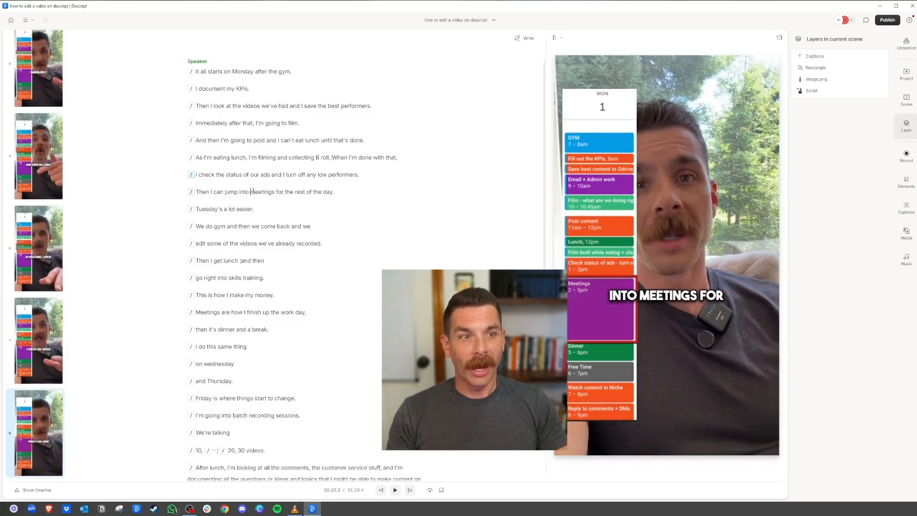
{"action": "left_click", "coordinate": [205, 209]}
{"action": "left_click", "coordinate": [223, 227]}
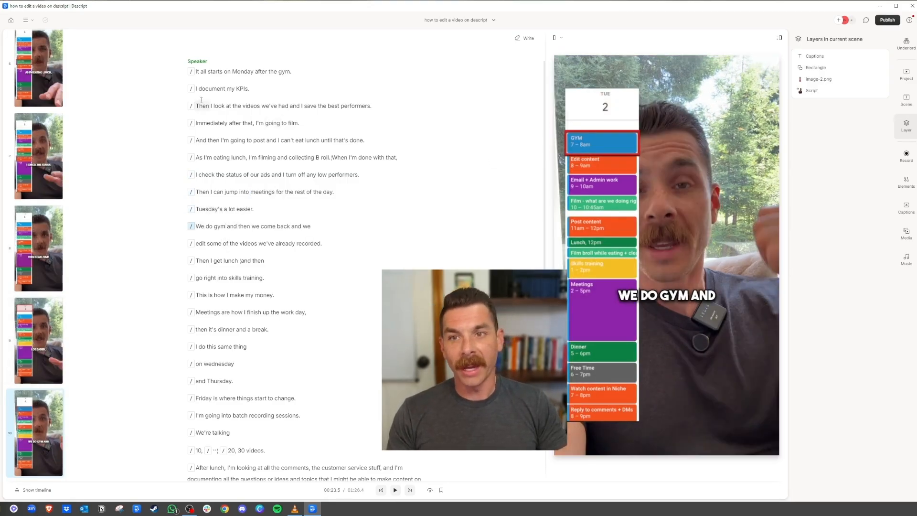
Step: Play the video from the start and check the change from the posting scene to the lunch and B roll scene
{"action": "left_click", "coordinate": [196, 72]}
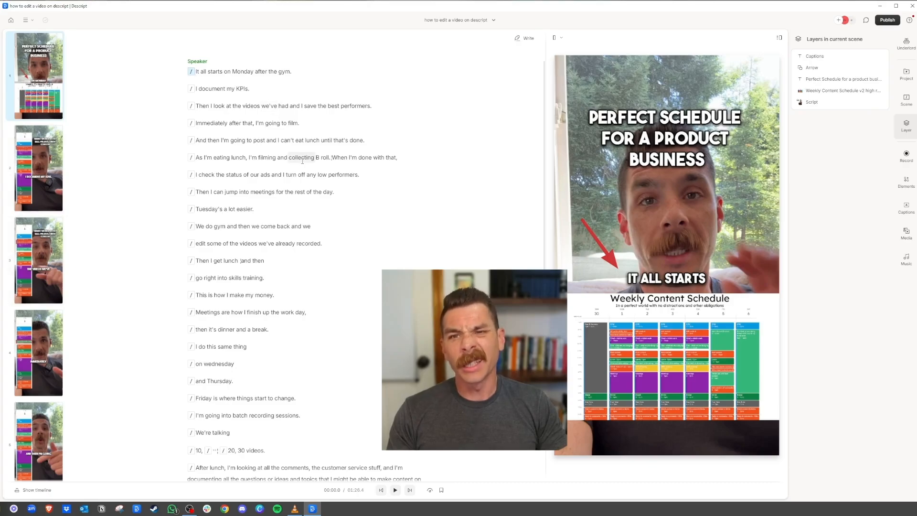
{"action": "key", "text": "space"}
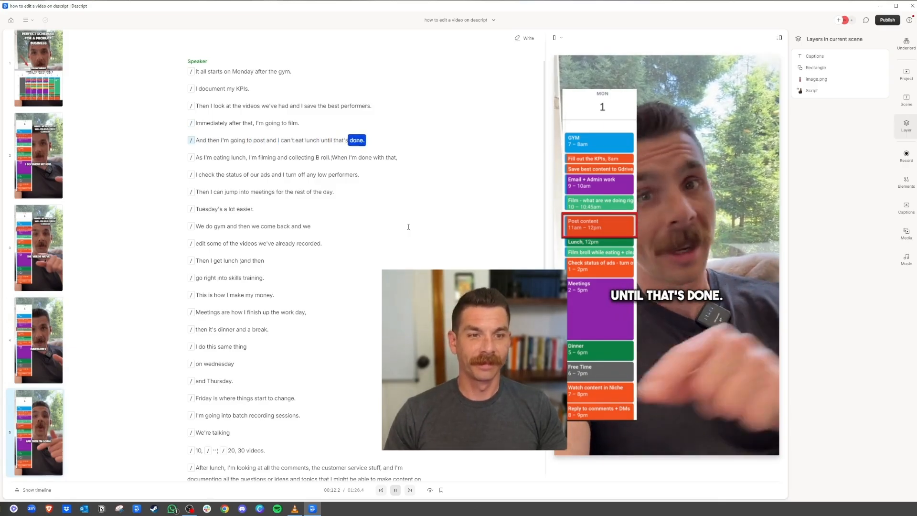
{"action": "key", "text": "space"}
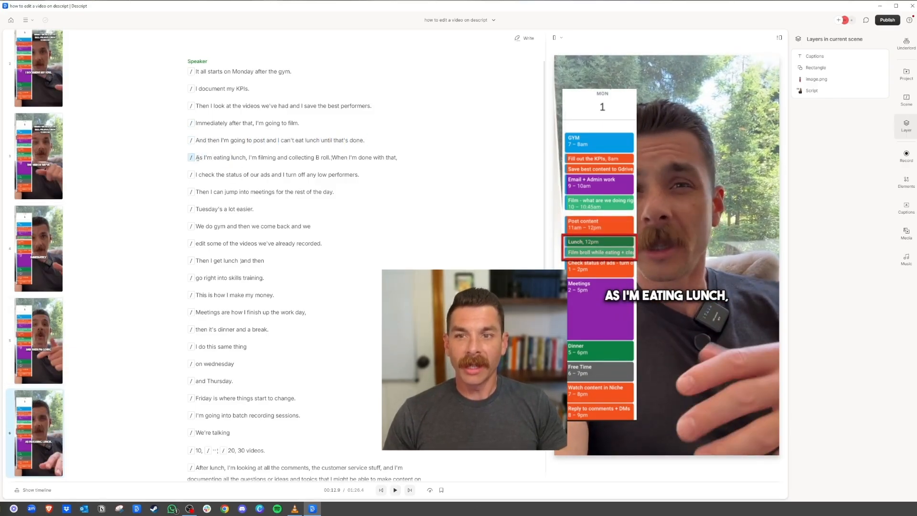
{"action": "left_click", "coordinate": [198, 158]}
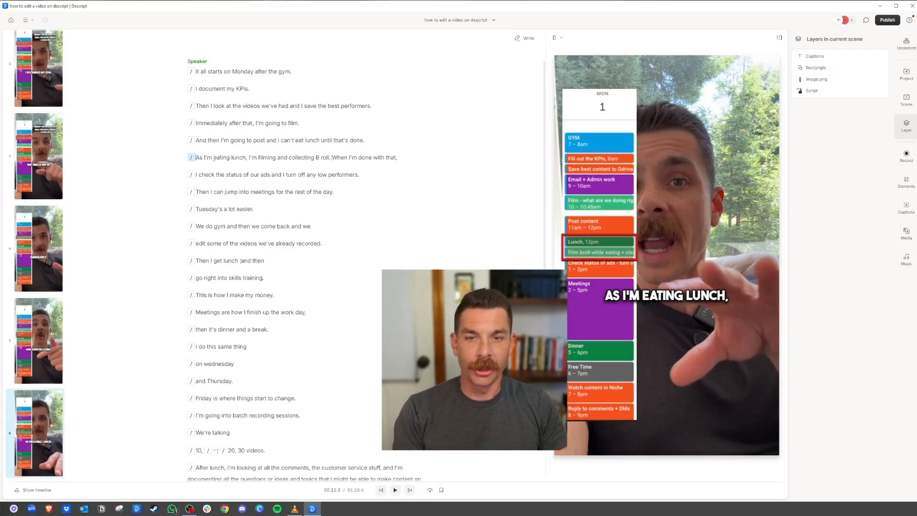
{"action": "left_click", "coordinate": [372, 142]}
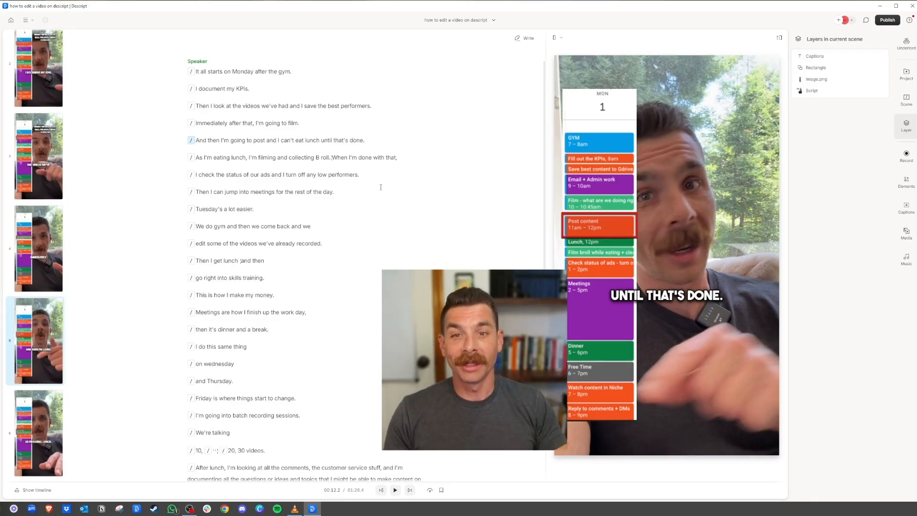
{"action": "left_click", "coordinate": [340, 161]}
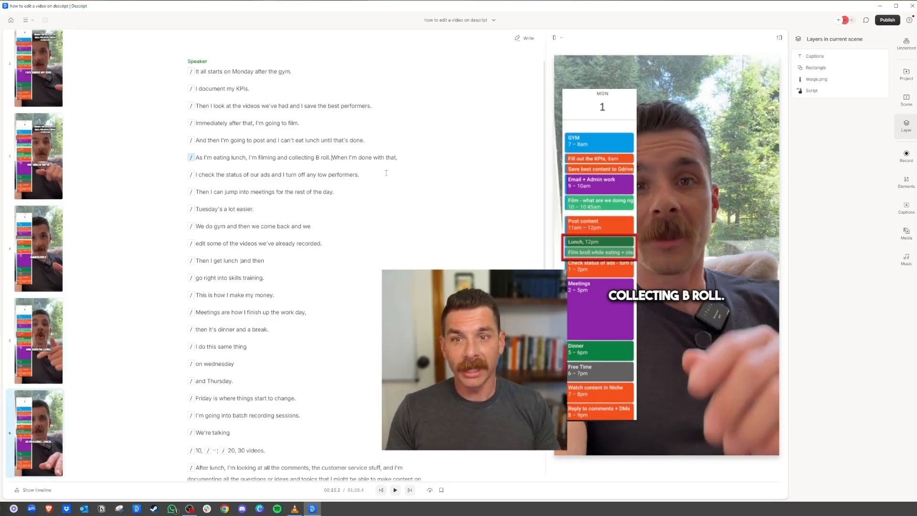
Step: Replay the lunch and B roll scene and check where the "When I'm done with that" line begins
{"action": "left_click", "coordinate": [193, 157]}
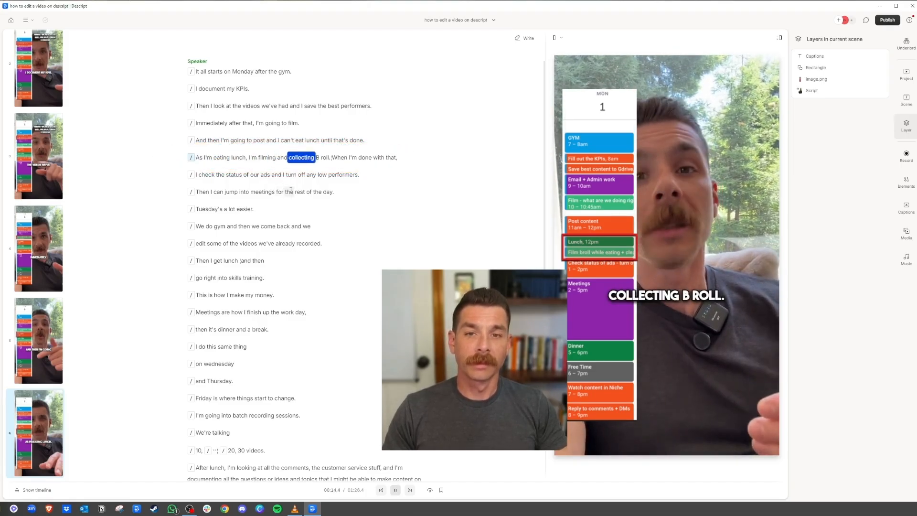
{"action": "left_click", "coordinate": [326, 158]}
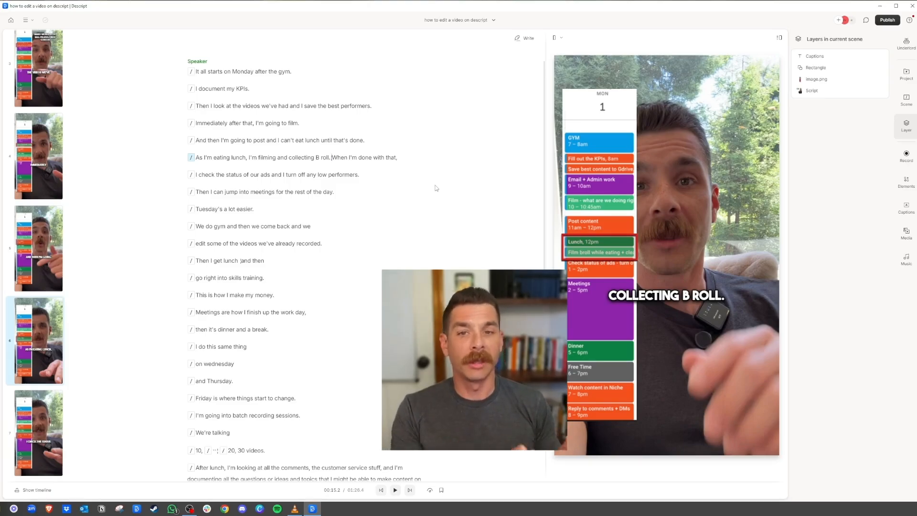
{"action": "key", "text": "space"}
{"action": "key", "text": "space"}
Step: Split "When I'm done with that," off the lunch and B roll line into its own paragraph and scene
{"action": "left_click", "coordinate": [331, 157]}
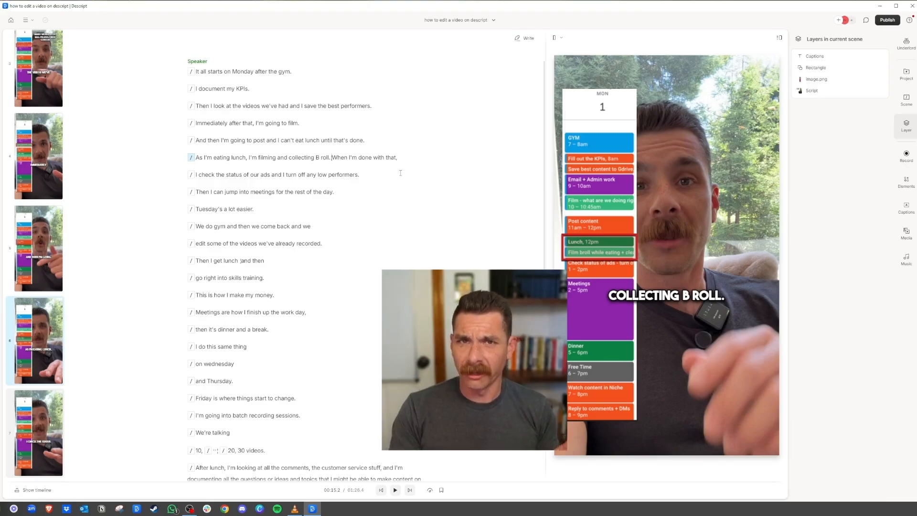
{"action": "key", "text": "Return"}
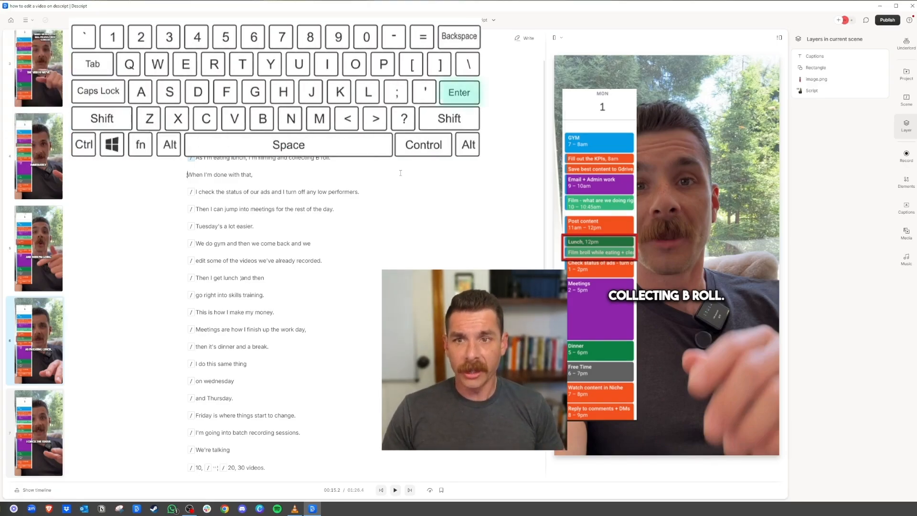
{"action": "type", "text": "/"}
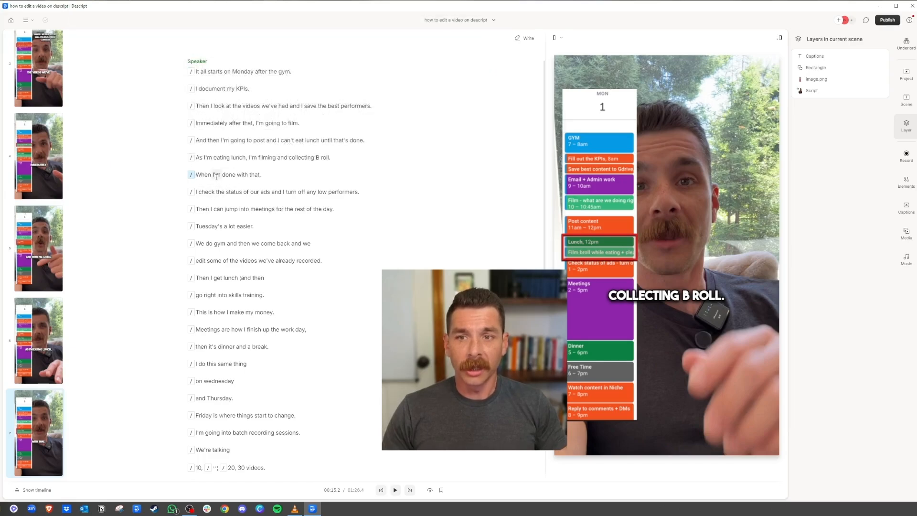
{"action": "left_click", "coordinate": [210, 175]}
{"action": "left_click", "coordinate": [203, 177]}
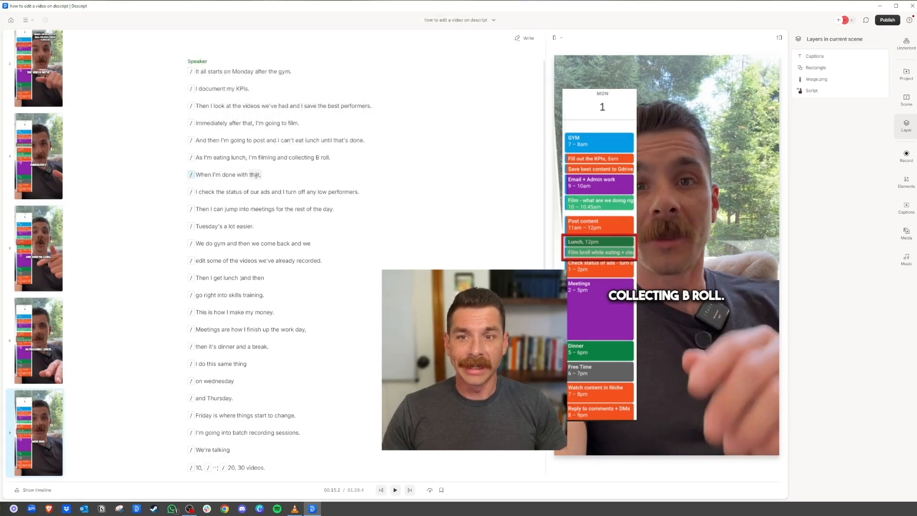
Step: Delete the red highlight rectangle and the Monday calendar image from the "When I'm done with that," scene
{"action": "left_click", "coordinate": [608, 247]}
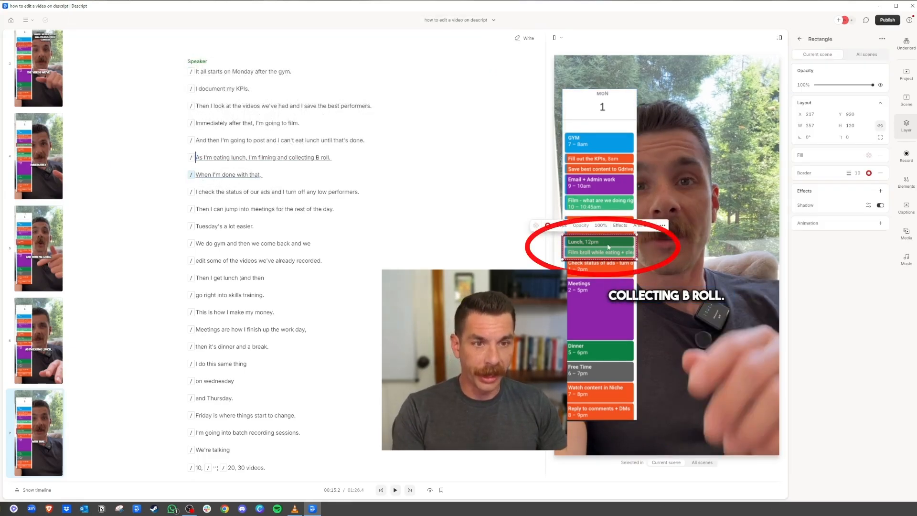
{"action": "key", "text": "Delete"}
{"action": "left_click", "coordinate": [608, 247]}
{"action": "key", "text": "Delete"}
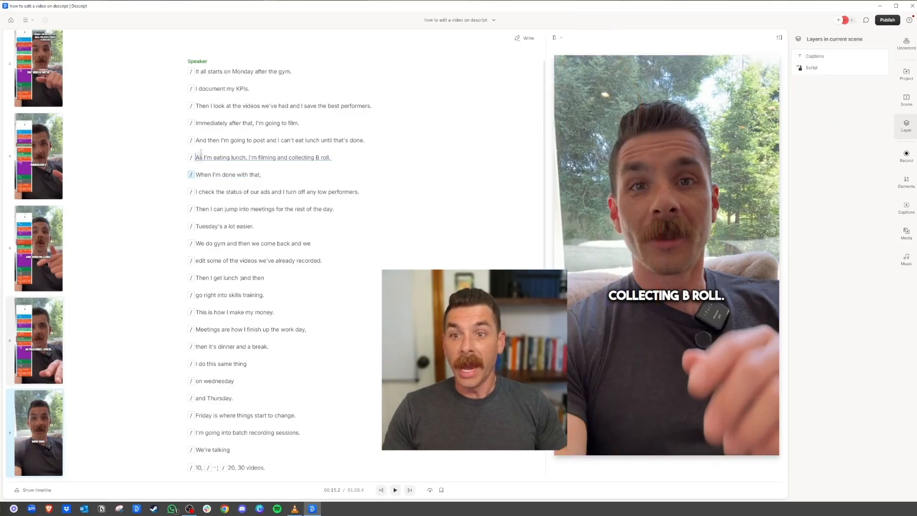
Step: Play from "As I'm eating lunch" and check how the scene without the calendar leads into the ads scene
{"action": "left_click", "coordinate": [197, 159]}
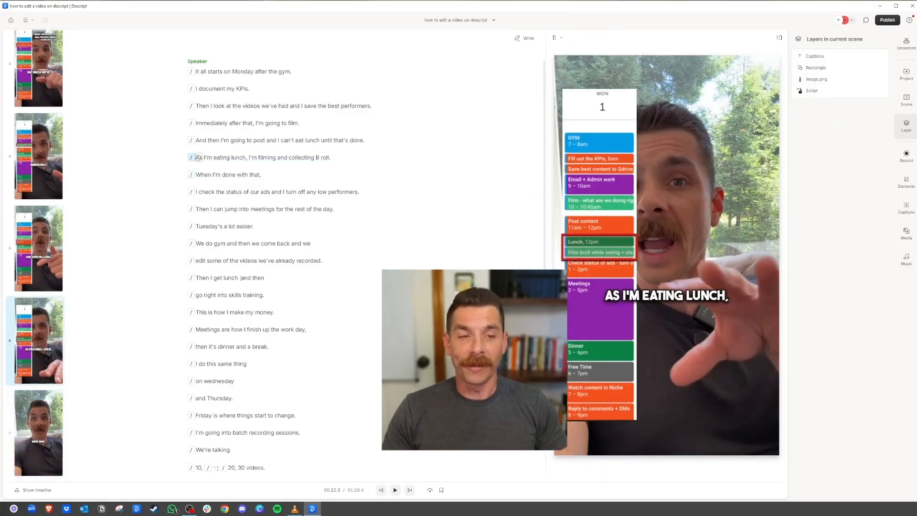
{"action": "key", "text": "space"}
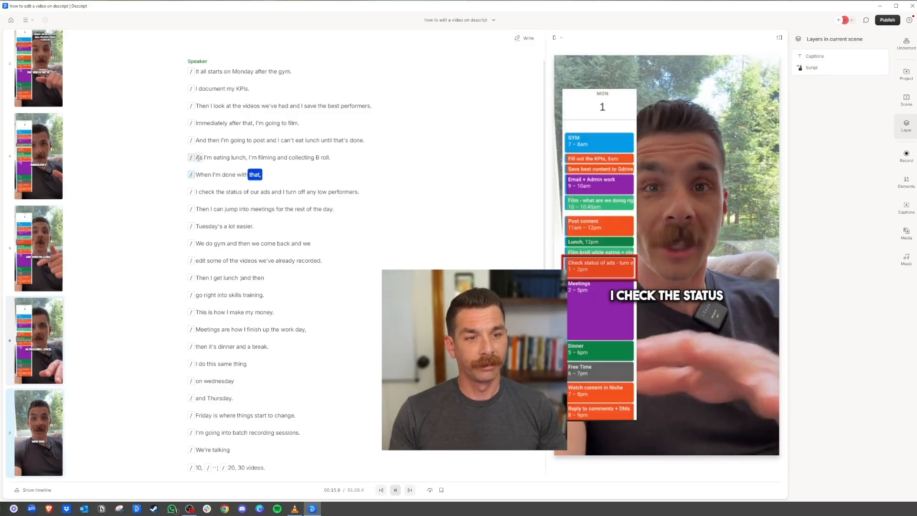
{"action": "key", "text": "space"}
{"action": "left_click", "coordinate": [197, 174]}
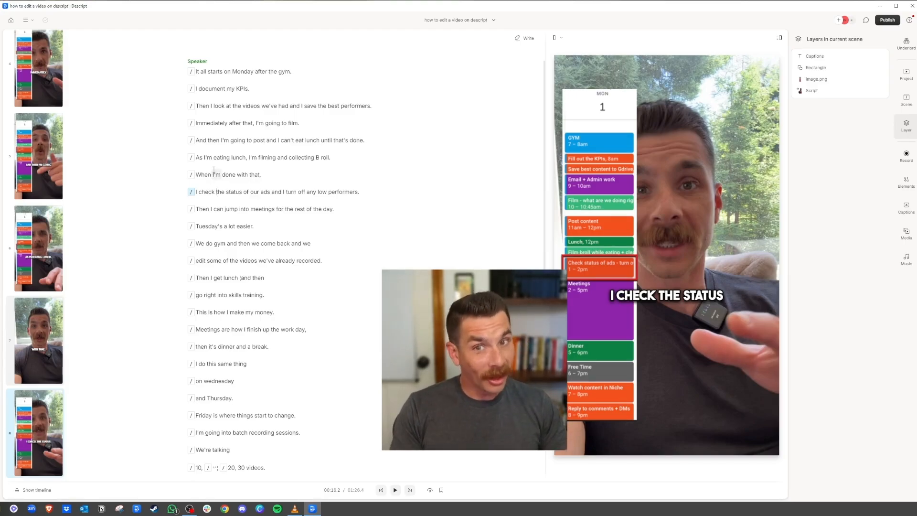
Step: Delete the "When I'm done with that," line together with its scene from the script
{"action": "left_click", "coordinate": [265, 177]}
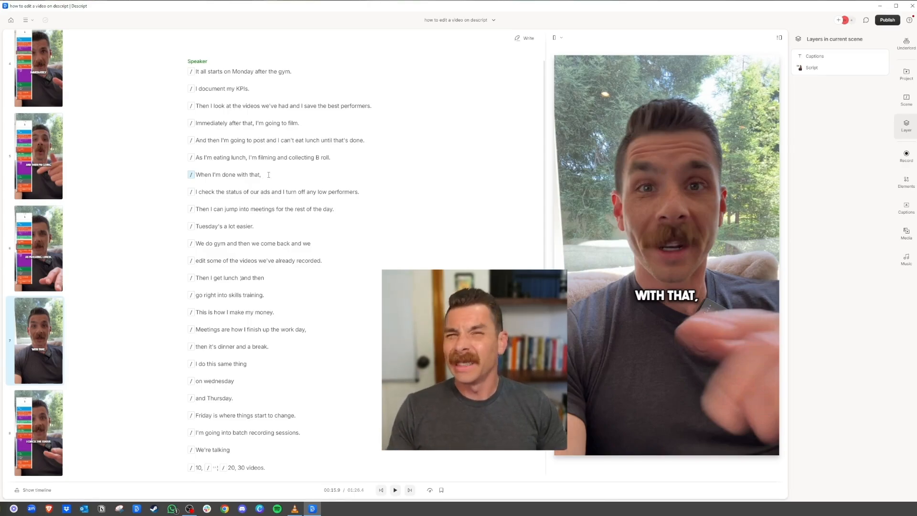
{"action": "left_click_drag", "start_coordinate": [268, 174], "coordinate": [169, 177]}
{"action": "key", "text": "BackSpace"}
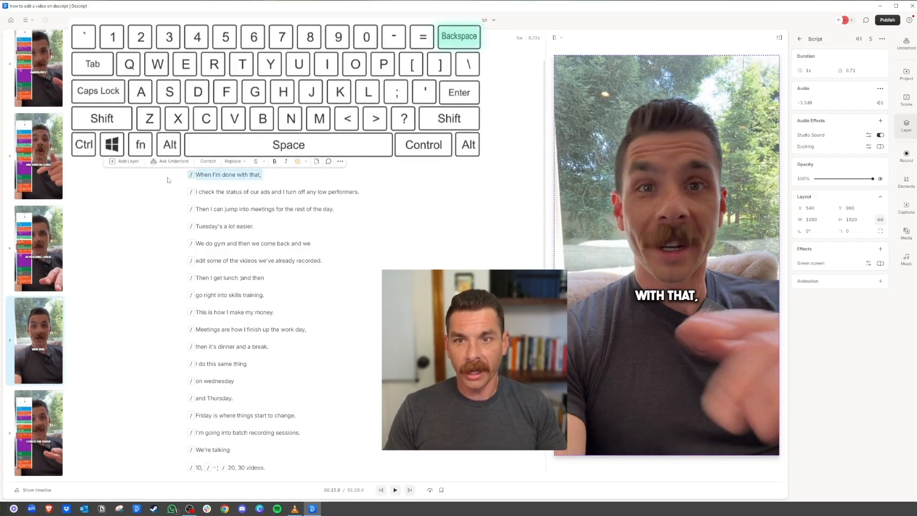
{"action": "key", "text": "BackSpace"}
Step: Play the cut from the lunch and B roll line into the line about checking the ads
{"action": "double_click", "coordinate": [263, 157]}
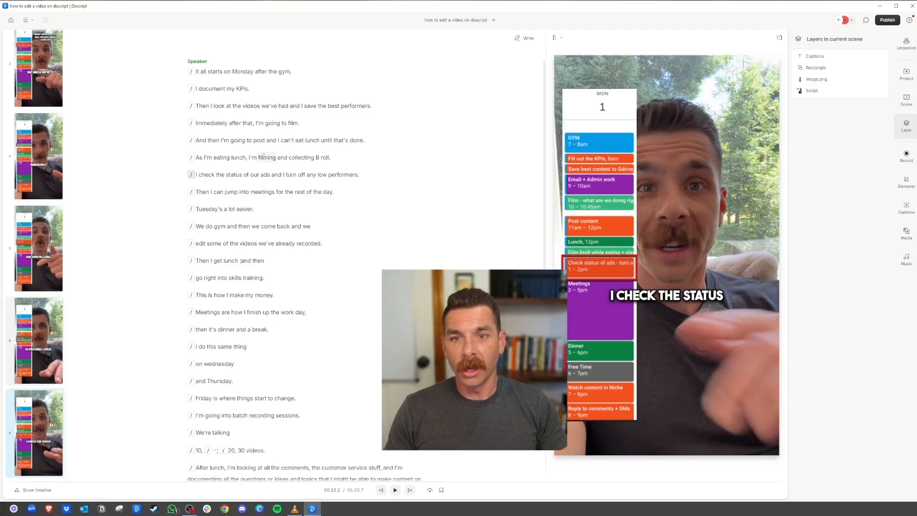
{"action": "key", "text": "space"}
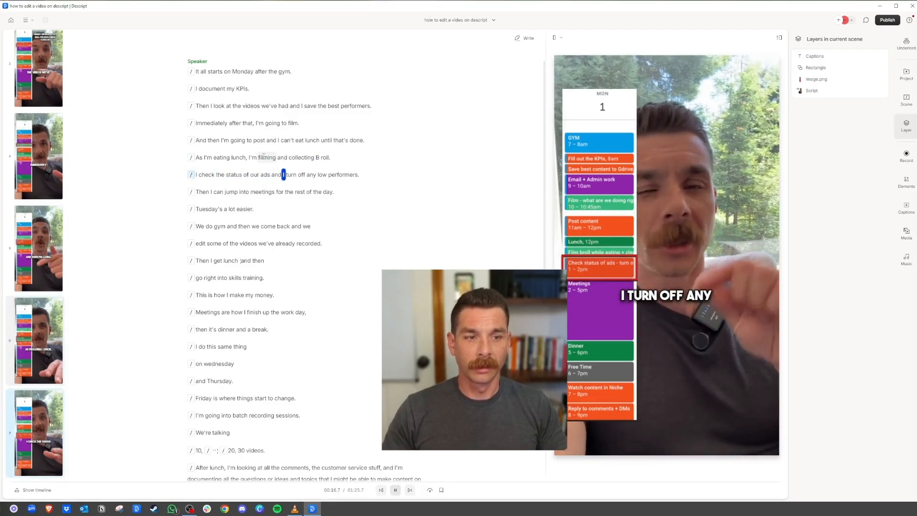
{"action": "key", "text": "space"}
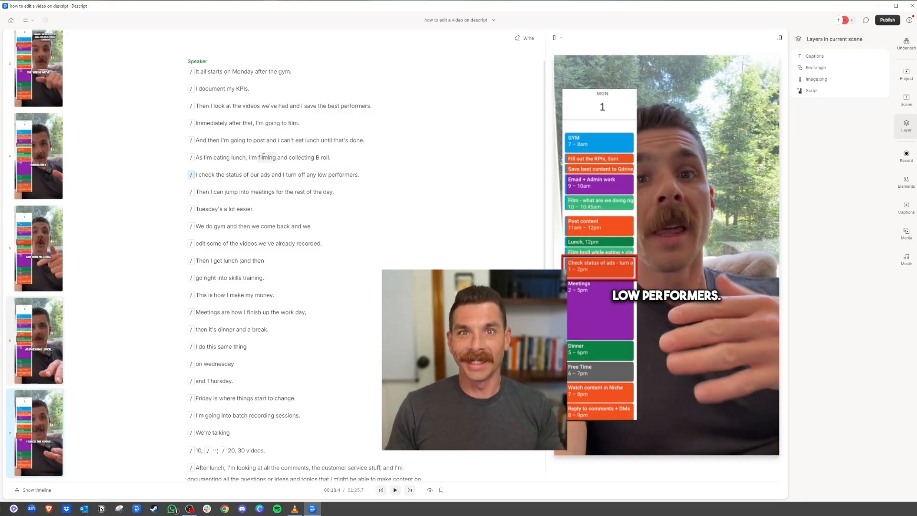
Step: Undo the line deletion, the layer deletions and the scene split after the lunch and B roll line
{"action": "key", "text": "Return"}
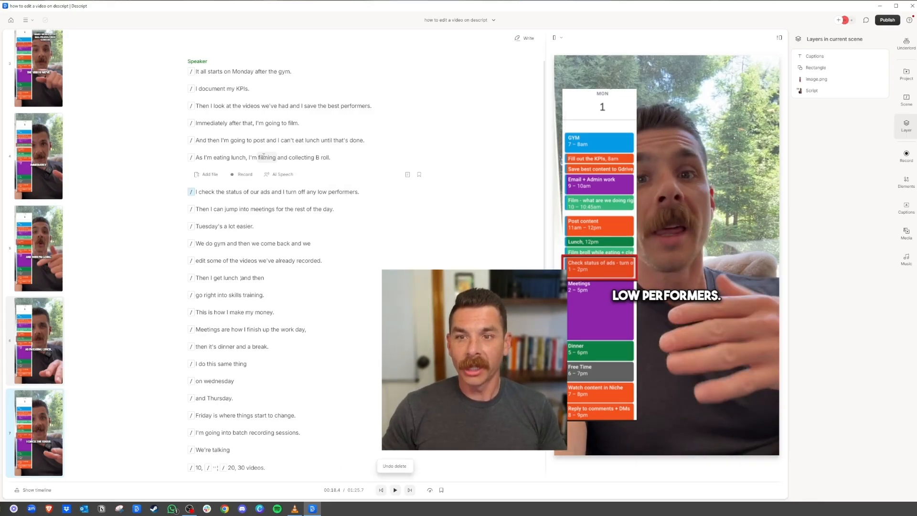
{"action": "key", "text": "ctrl+z"}
{"action": "key", "text": "ctrl+z"}
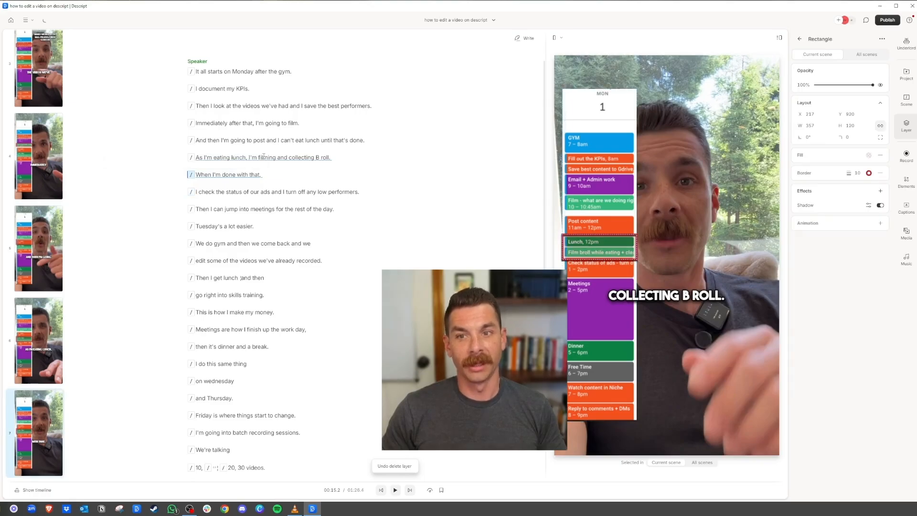
{"action": "key", "text": "ctrl+z"}
{"action": "key", "text": "BackSpace"}
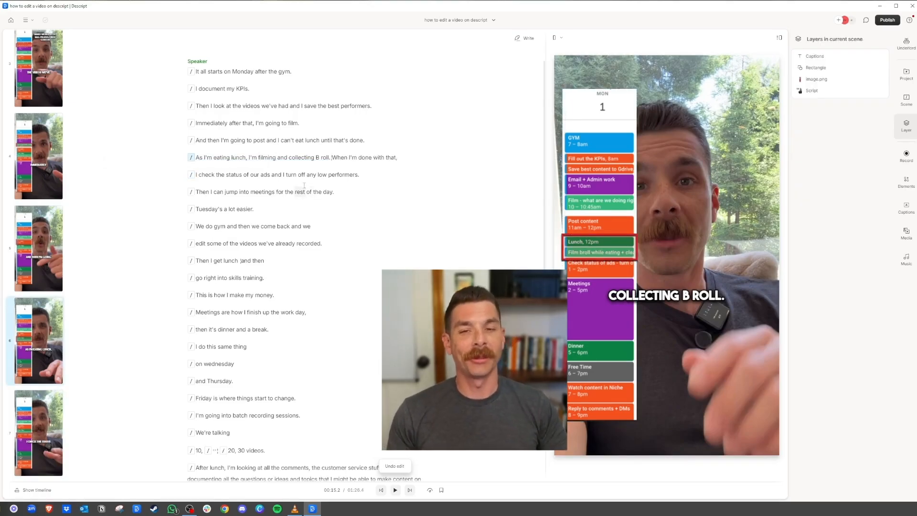
Step: Play from the lunch scene to the Tuesday meetings scene and return to the "This is how I make my money" line
{"action": "key", "text": "space"}
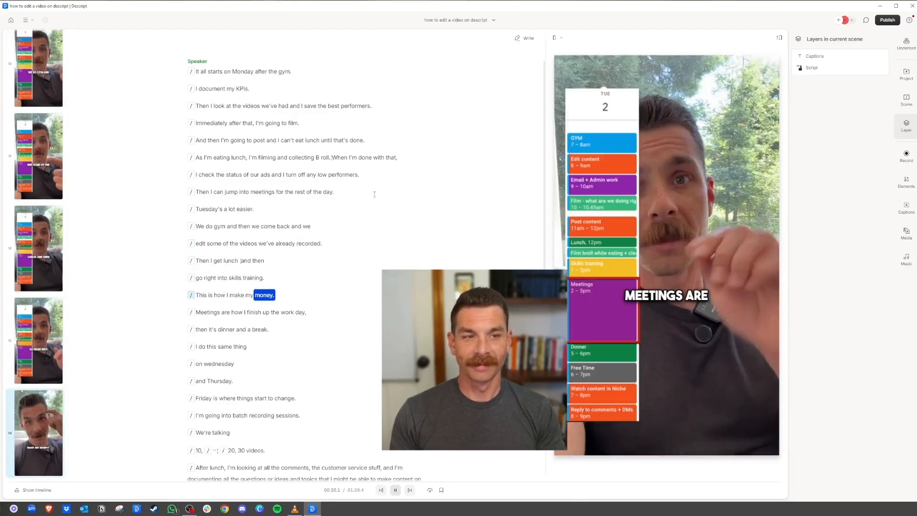
{"action": "key", "text": "space"}
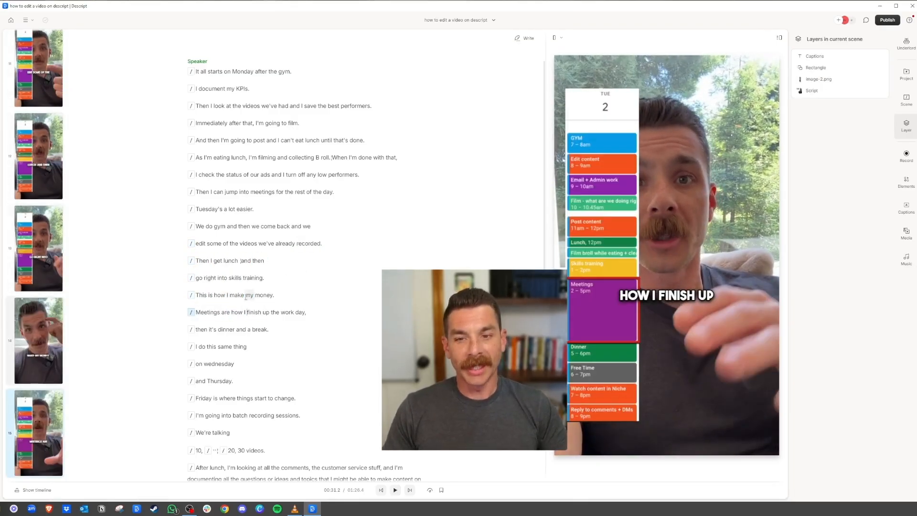
{"action": "left_click", "coordinate": [231, 296]}
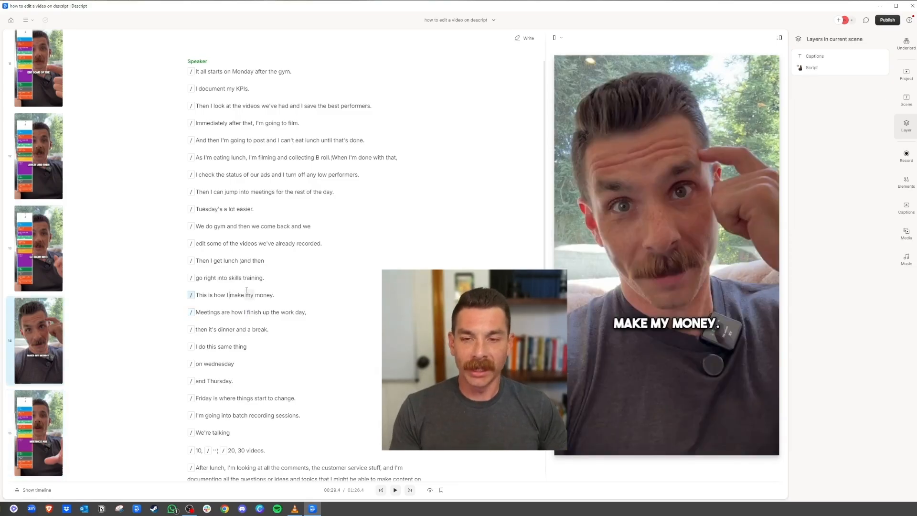
Step: Switch between the skills training scene and the zoomed "This is how I make my money" scene to compare the eye positions
{"action": "left_click", "coordinate": [248, 279]}
{"action": "left_click", "coordinate": [244, 296]}
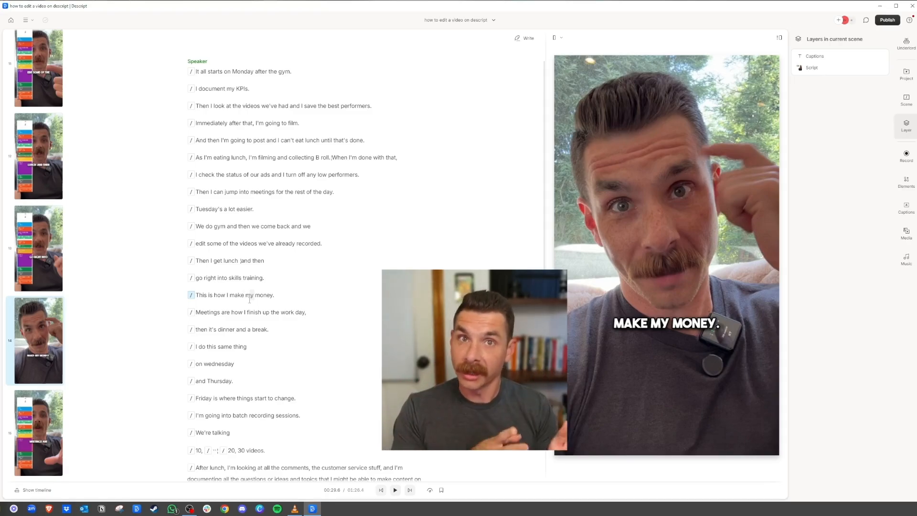
{"action": "left_click", "coordinate": [255, 278]}
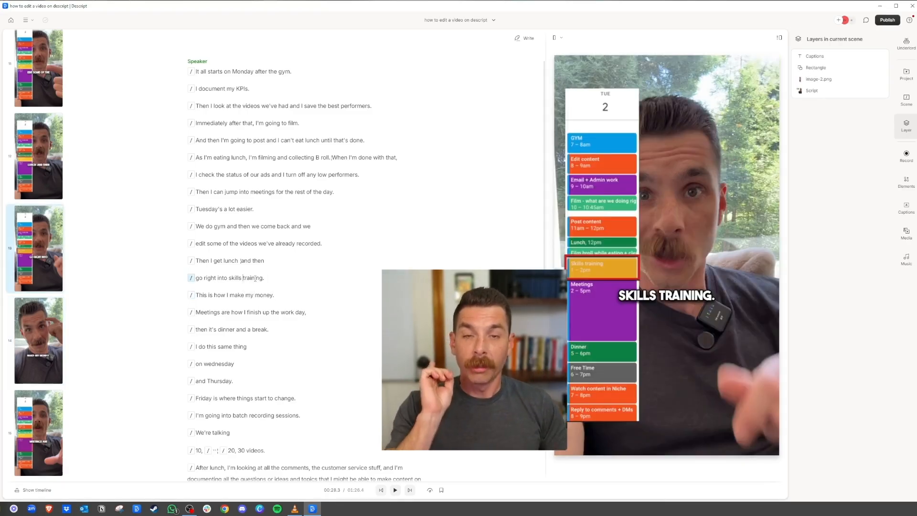
{"action": "left_click", "coordinate": [255, 296]}
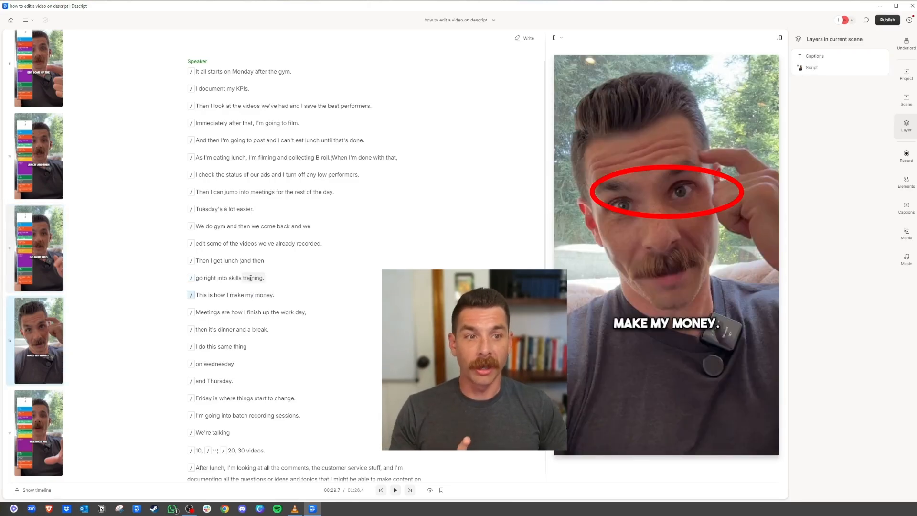
{"action": "left_click", "coordinate": [251, 278]}
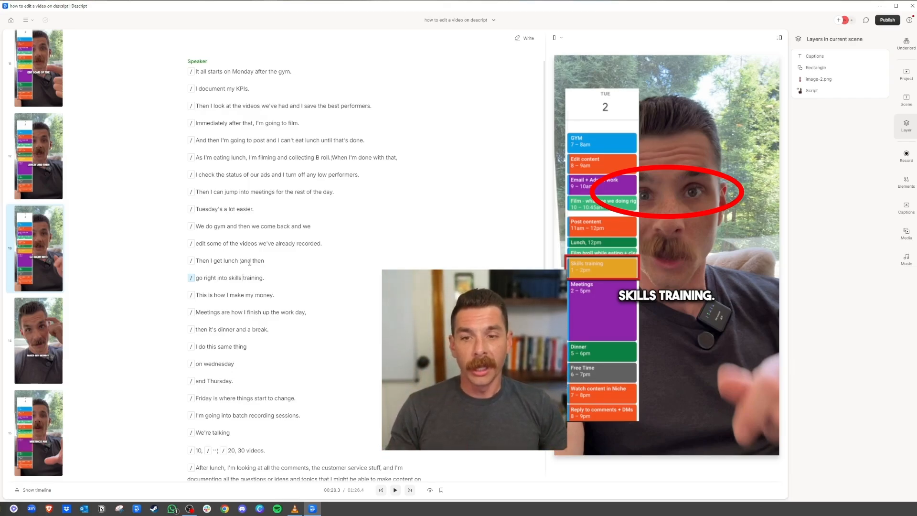
{"action": "left_click", "coordinate": [244, 295]}
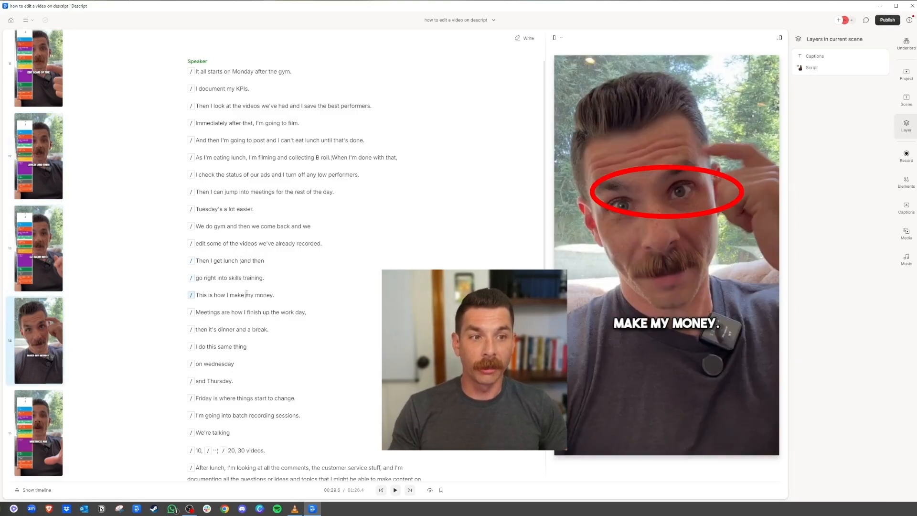
{"action": "left_click", "coordinate": [250, 312]}
{"action": "left_click", "coordinate": [253, 296]}
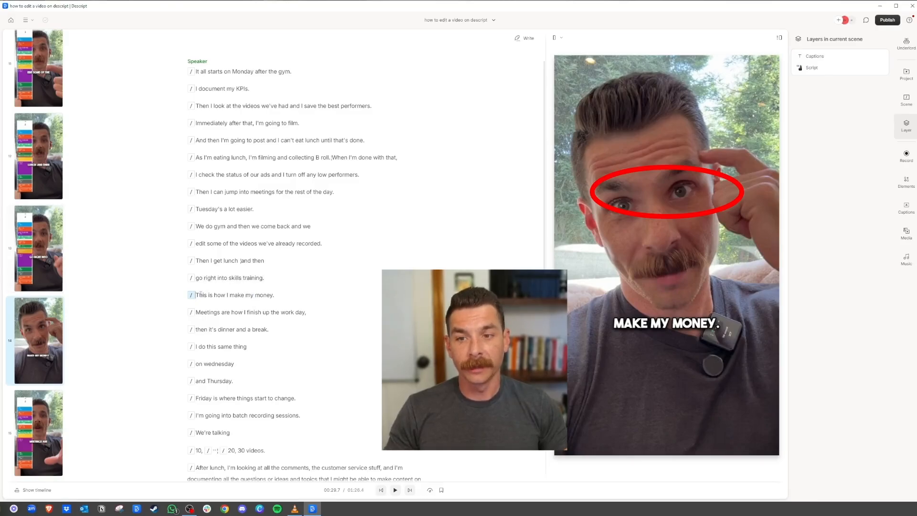
Step: Play on to the Friday scene, and replay "I do this same thing" through Thursday to check the growing calendar highlight
{"action": "key", "text": "space"}
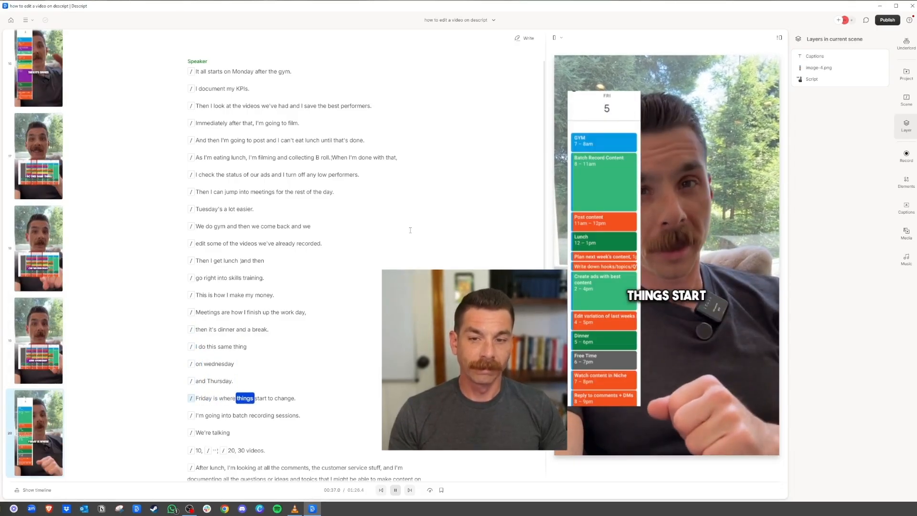
{"action": "key", "text": "space"}
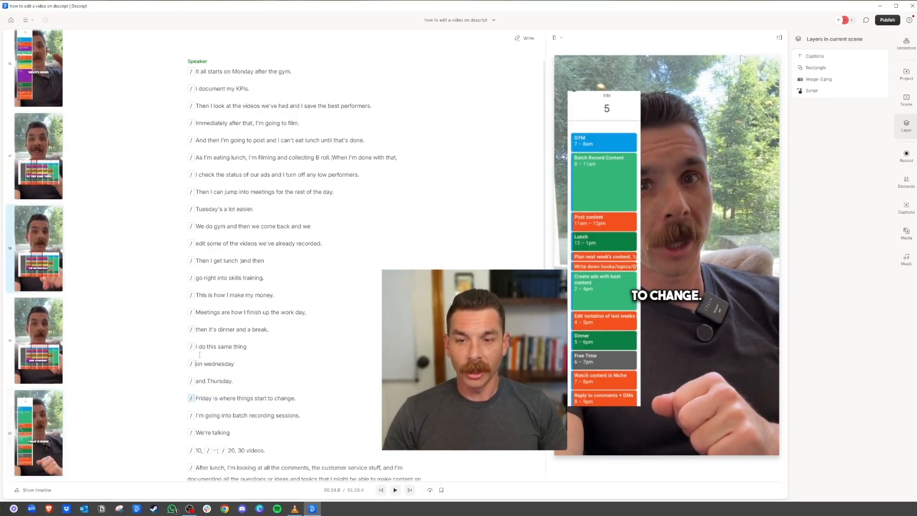
{"action": "left_click", "coordinate": [196, 347]}
{"action": "key", "text": "space"}
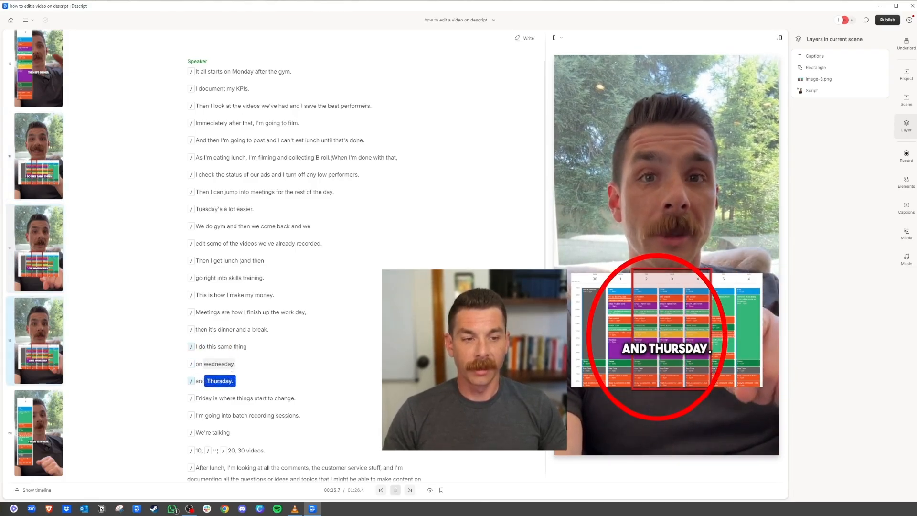
{"action": "key", "text": "space"}
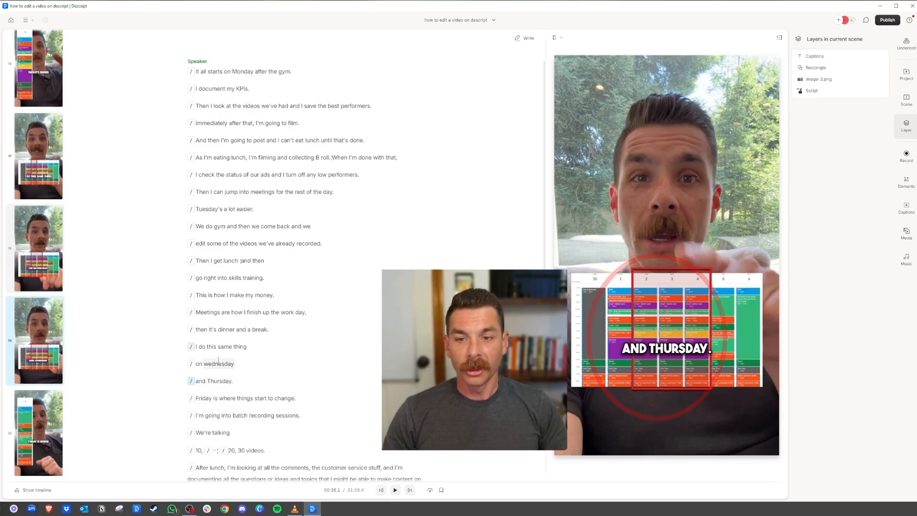
Step: Compare the calendar highlight on the Wednesday and Thursday lines, and play on to the "10, 20, 30 videos" line
{"action": "left_click", "coordinate": [196, 364]}
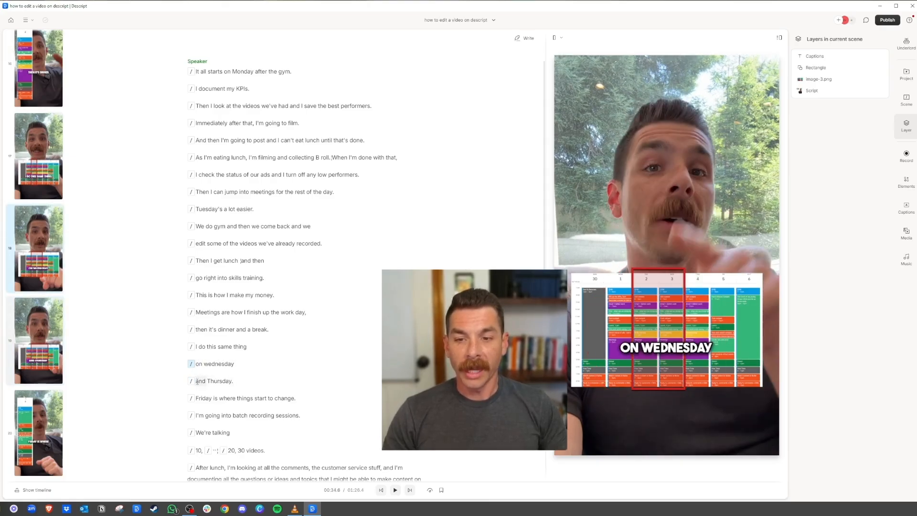
{"action": "left_click", "coordinate": [197, 381]}
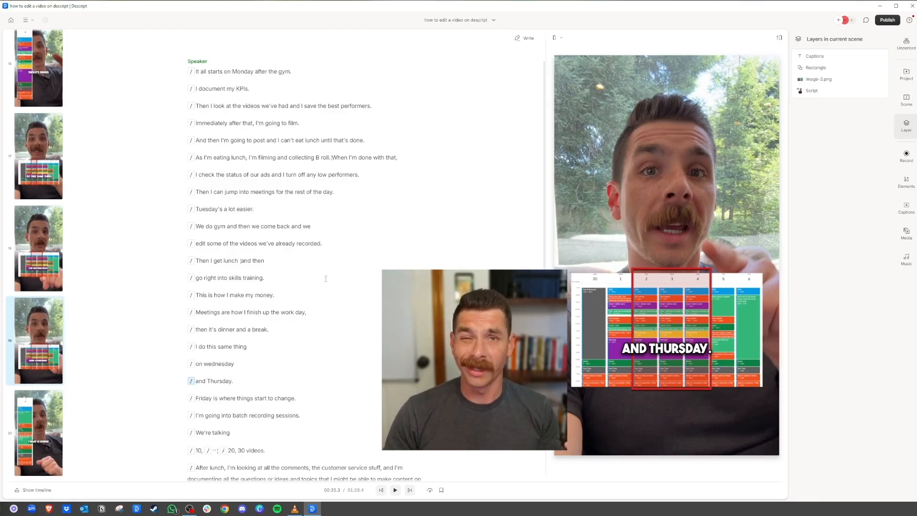
{"action": "key", "text": "space"}
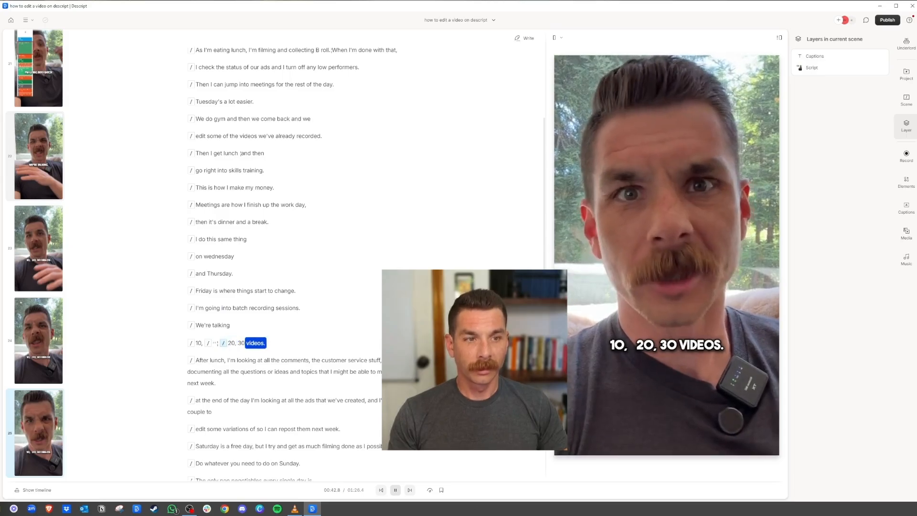
{"action": "key", "text": "space"}
{"action": "left_click", "coordinate": [314, 344]}
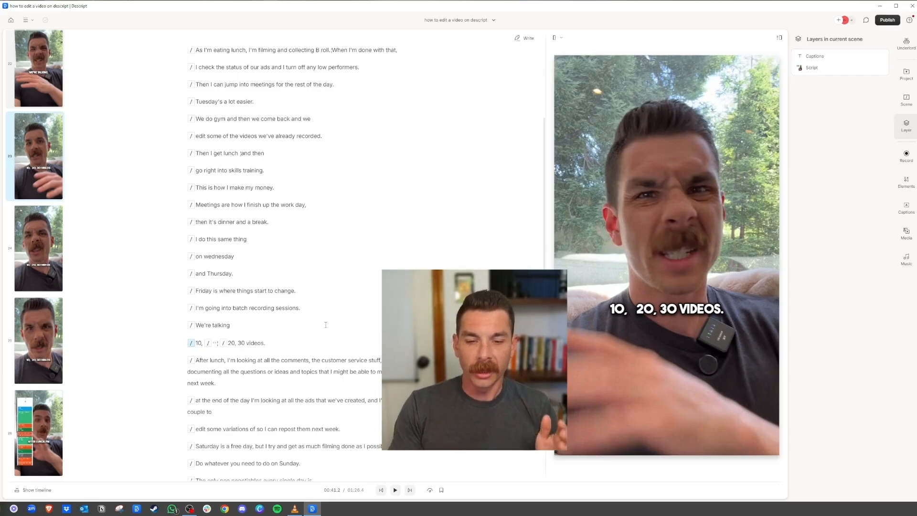
Step: Show the timeline, and open Underlord's Remove filler words tool and close it without removing anything
{"action": "left_click", "coordinate": [36, 490]}
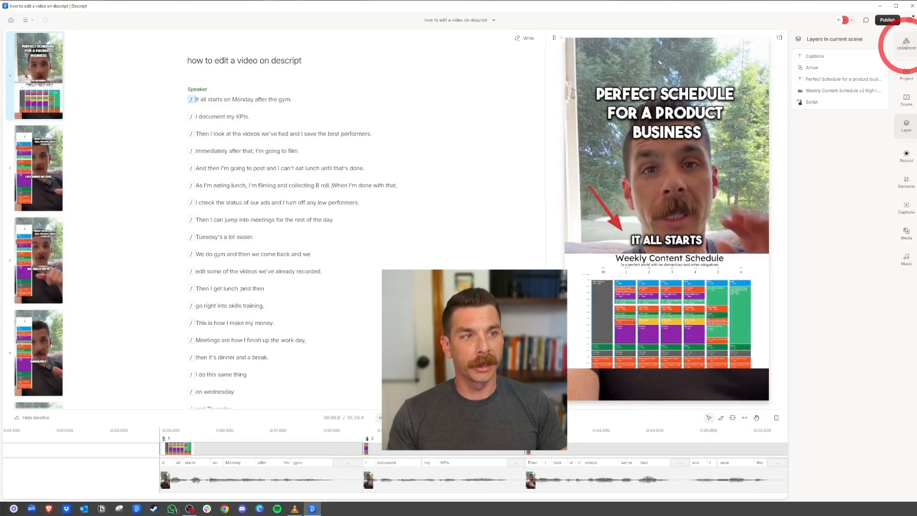
{"action": "left_click", "coordinate": [906, 44]}
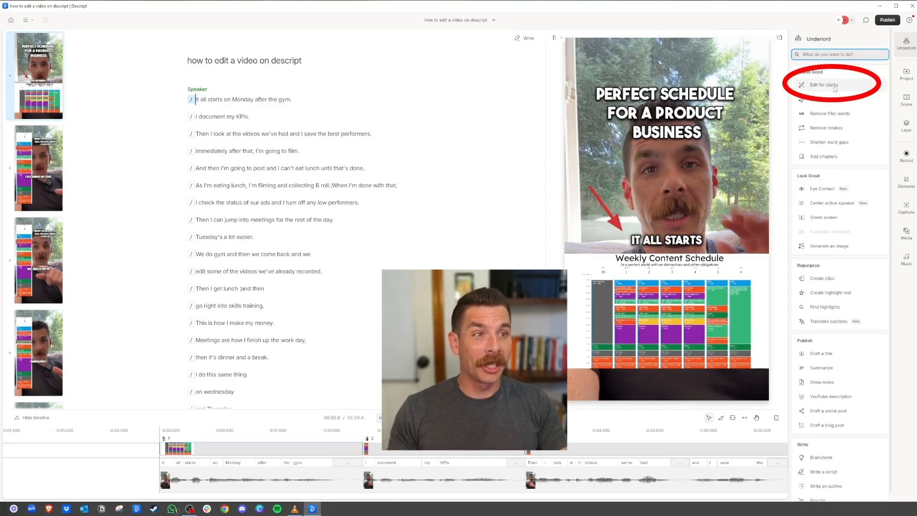
{"action": "mouse_move", "coordinate": [820, 87]}
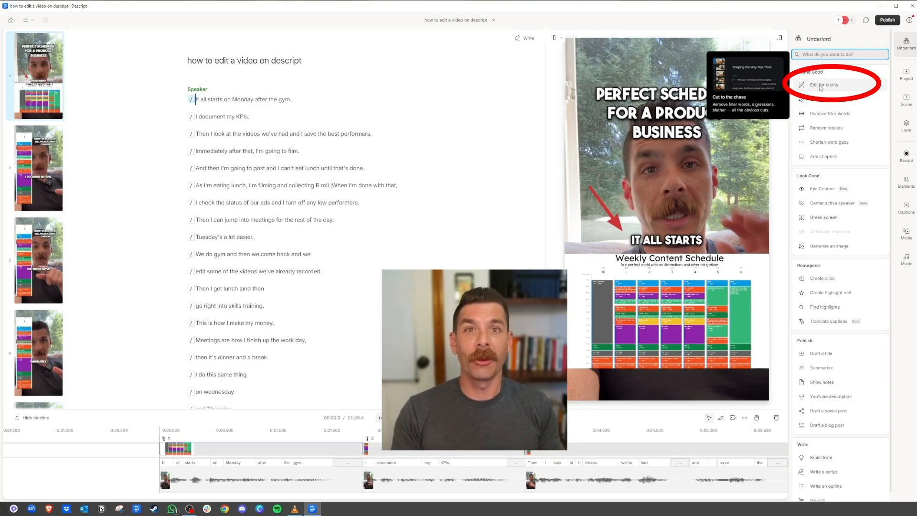
{"action": "left_click", "coordinate": [843, 115]}
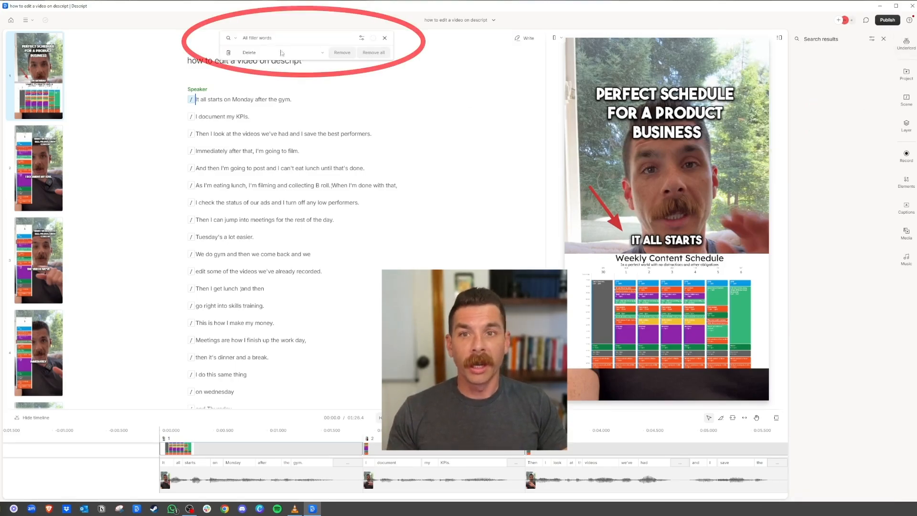
{"action": "left_click", "coordinate": [385, 38]}
Step: Open Underlord's Shorten word gaps tool and close it without shortening any gaps
{"action": "left_click", "coordinate": [906, 42]}
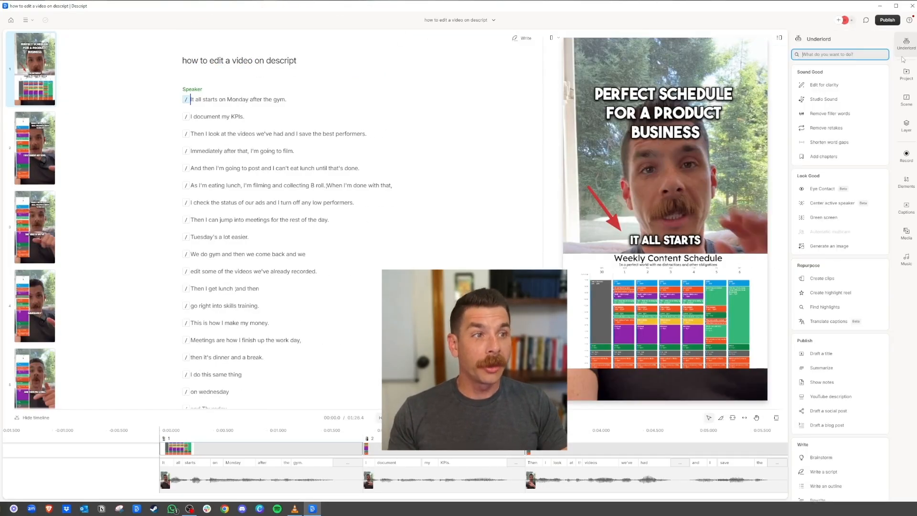
{"action": "left_click", "coordinate": [834, 144]}
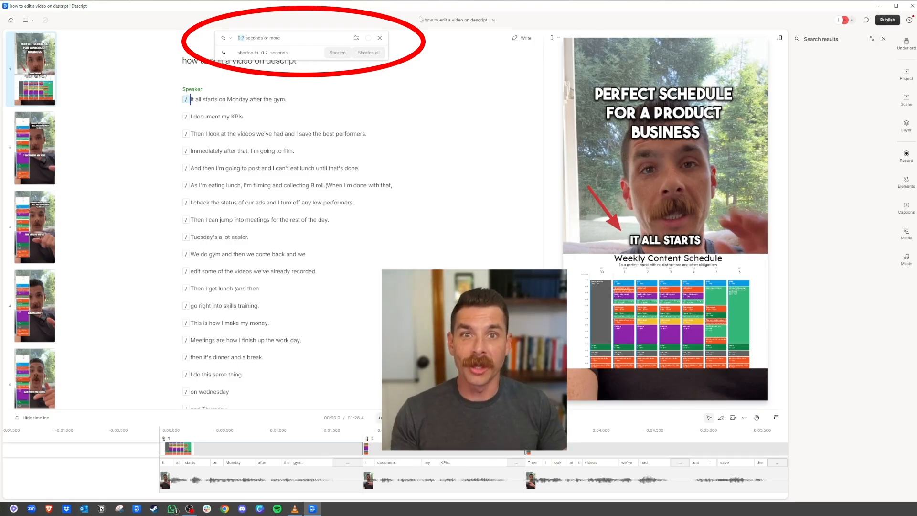
{"action": "left_click", "coordinate": [379, 38]}
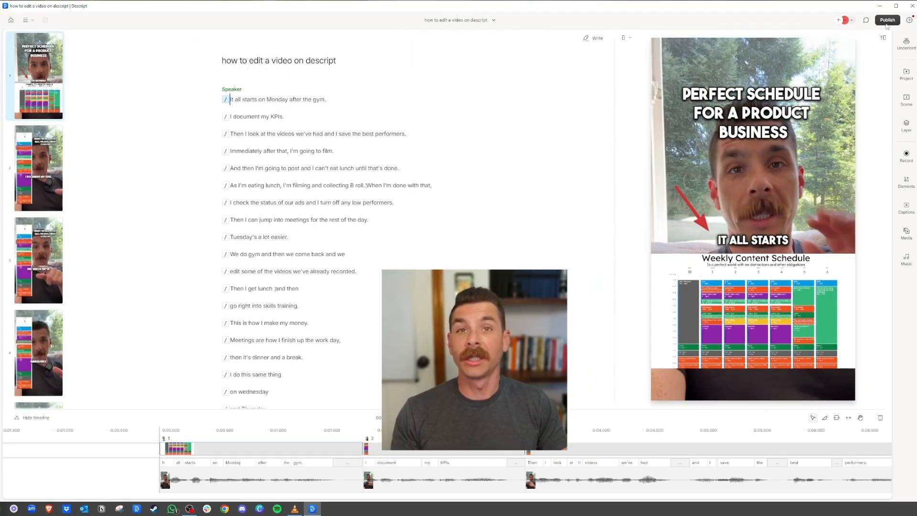
Step: Select the phone recording clip in the Saturday scene, open its layer settings and try adjusting its start time
{"action": "left_click", "coordinate": [905, 43]}
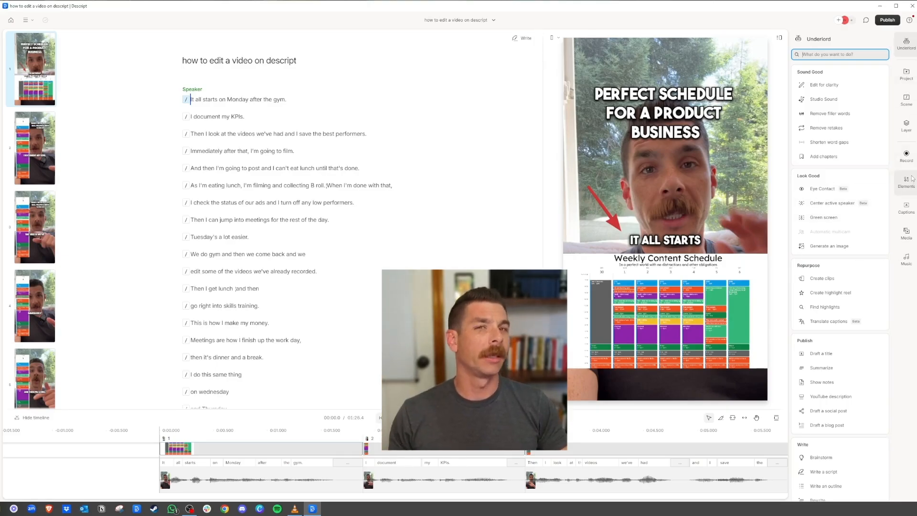
{"action": "left_click", "coordinate": [907, 103]}
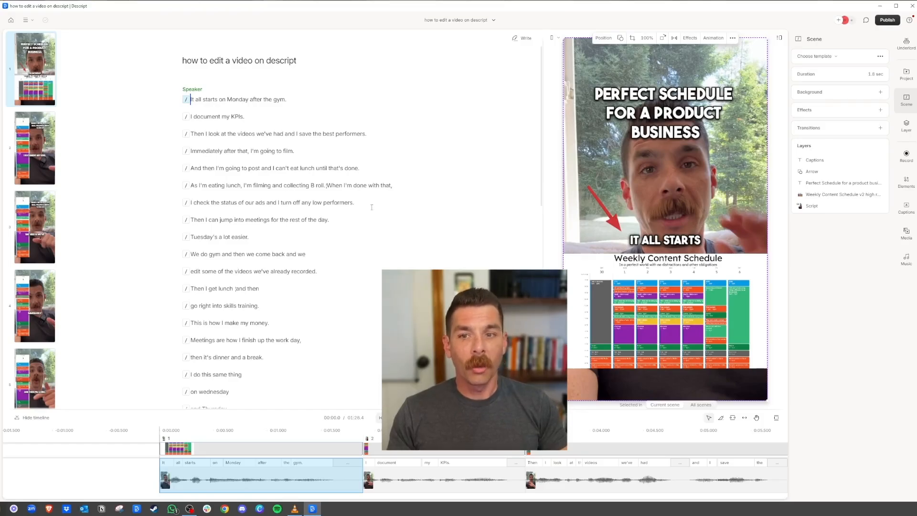
{"action": "scroll", "coordinate": [251, 315], "scroll_direction": "down", "scroll_amount": 15}
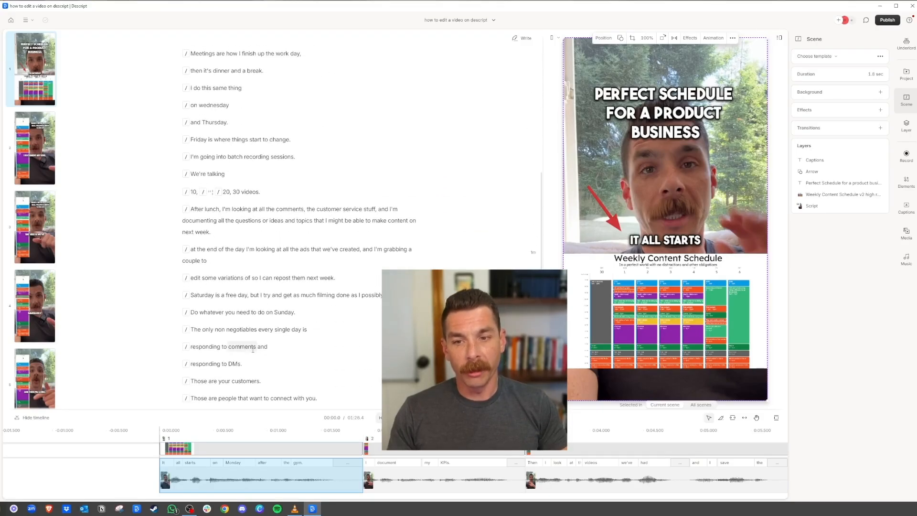
{"action": "left_click", "coordinate": [250, 310]}
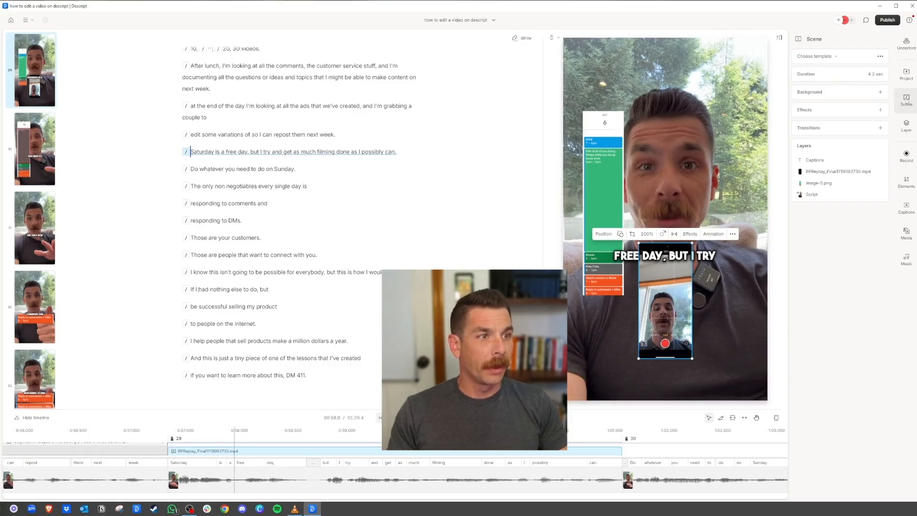
{"action": "left_click", "coordinate": [907, 125]}
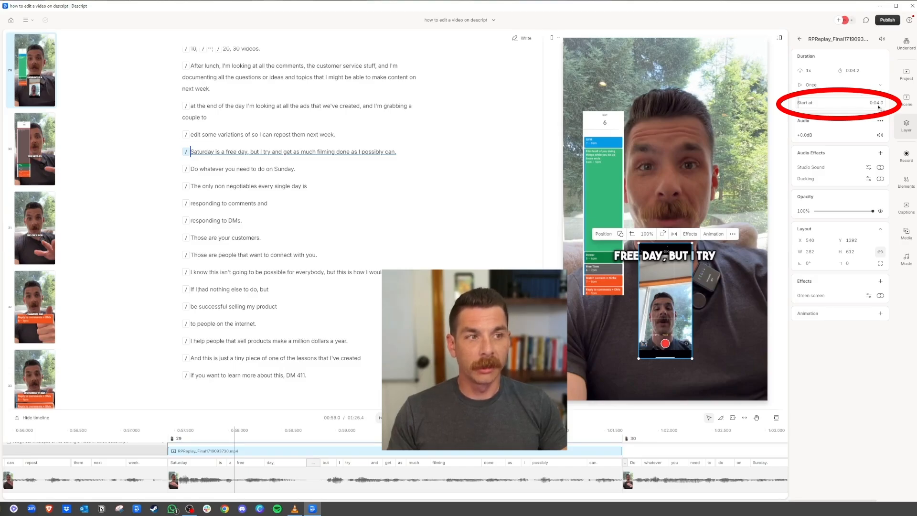
{"action": "left_click_drag", "start_coordinate": [877, 103], "coordinate": [850, 110]}
{"action": "left_click", "coordinate": [687, 289]}
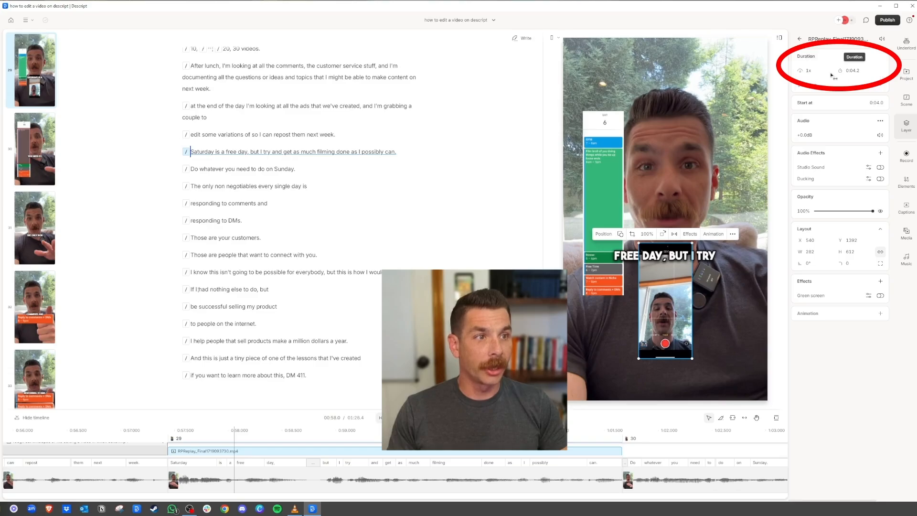
Step: Try a playback speed of 1.5x on the phone recording clip and set it back to 1x
{"action": "left_click", "coordinate": [811, 71]}
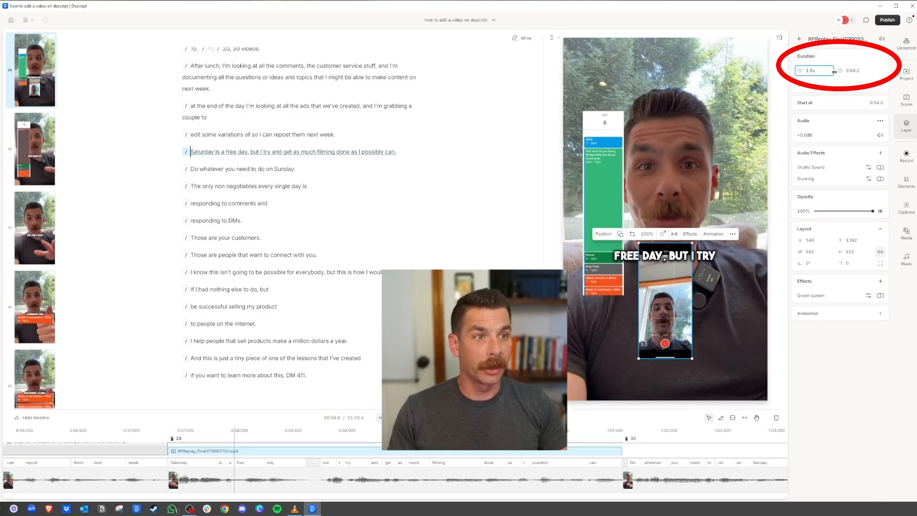
{"action": "left_click_drag", "start_coordinate": [812, 75], "coordinate": [809, 74]}
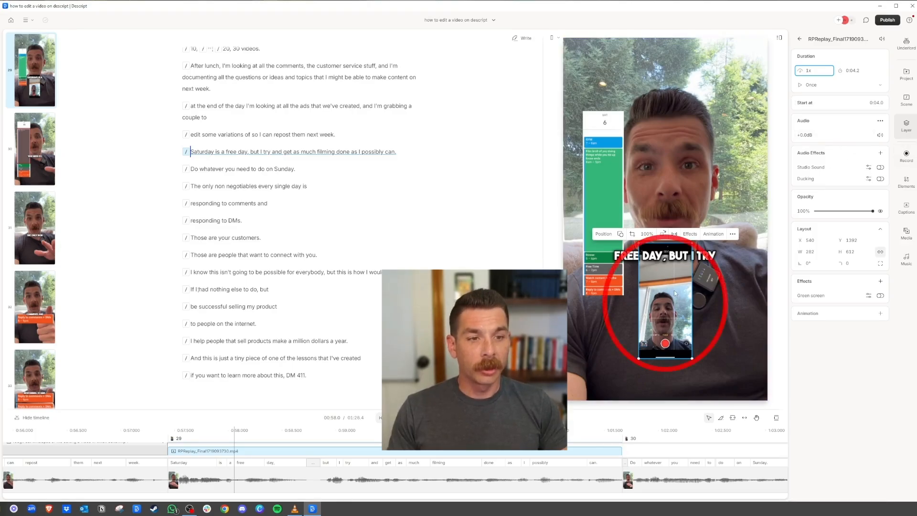
{"action": "left_click", "coordinate": [734, 285]}
{"action": "left_click", "coordinate": [672, 290]}
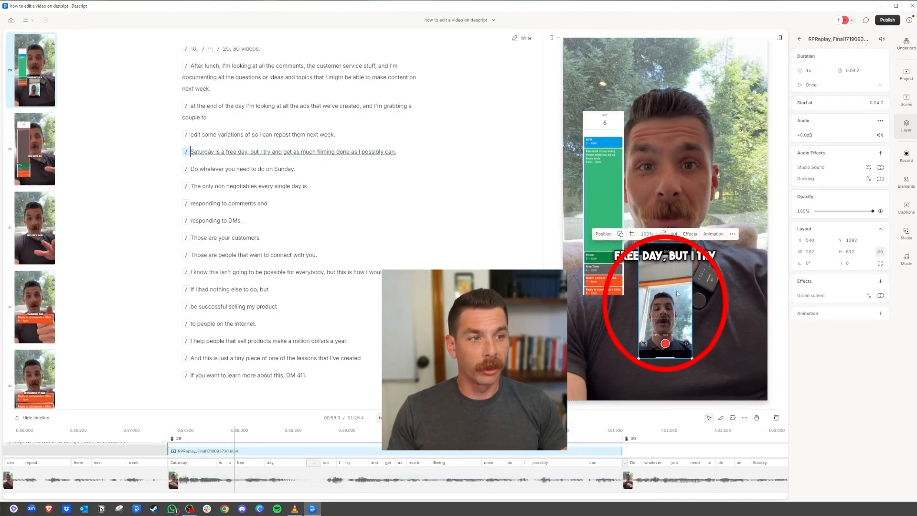
Step: Mute the audio of the phone recording clip in the Saturday scene
{"action": "left_click", "coordinate": [880, 135]}
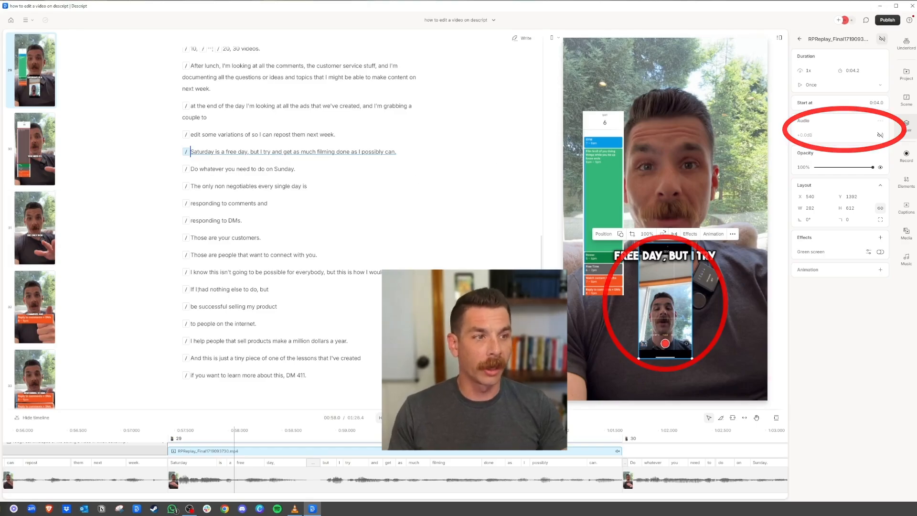
{"action": "left_click", "coordinate": [906, 126]}
{"action": "left_click", "coordinate": [906, 126]}
Step: Try moving image-5.png above the phone recording in the scene's layer order, and undo the reordering
{"action": "left_click", "coordinate": [799, 39]}
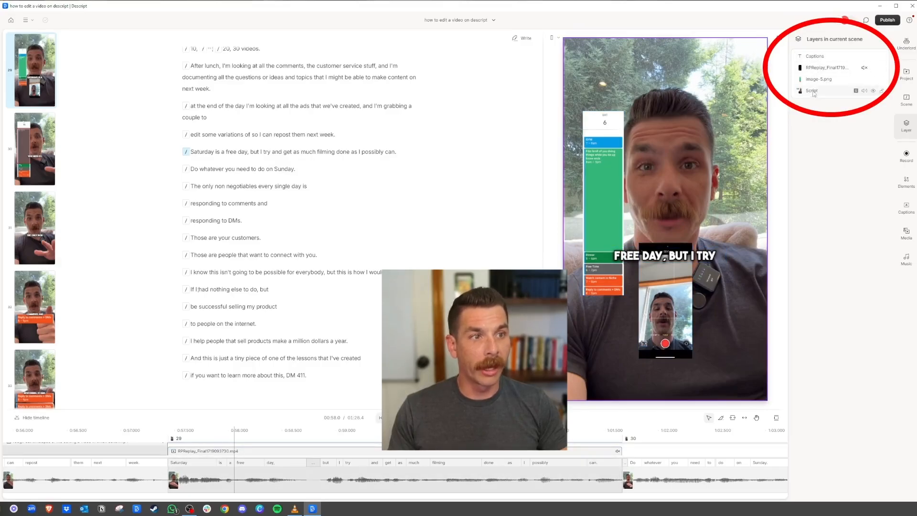
{"action": "left_click_drag", "start_coordinate": [818, 78], "coordinate": [825, 69]}
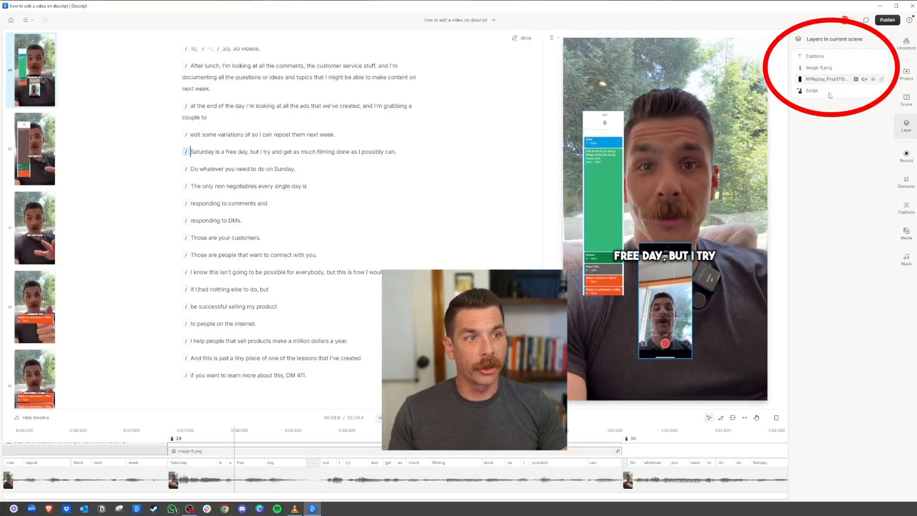
{"action": "key", "text": "ctrl+z"}
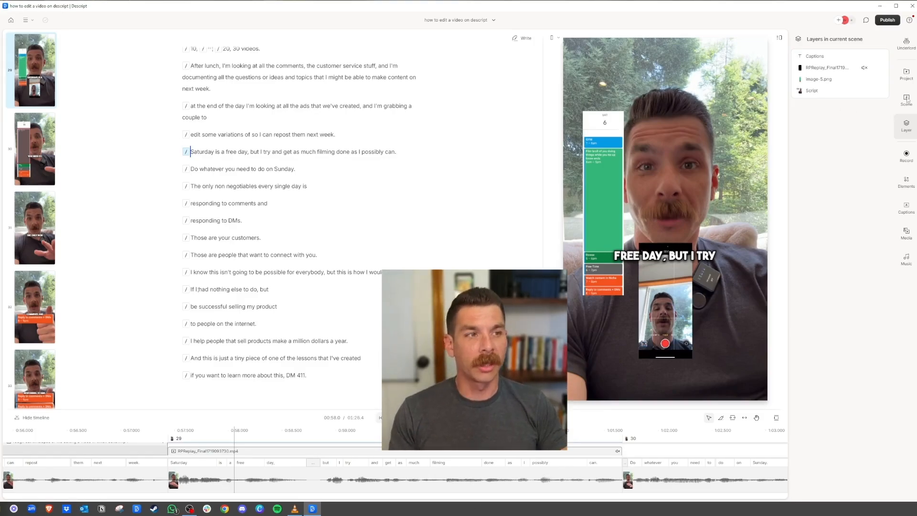
Step: Try inserting an extra captions layer in the Saturday scene by searching Underlord for "captions", and undo the insertion
{"action": "left_click", "coordinate": [905, 206]}
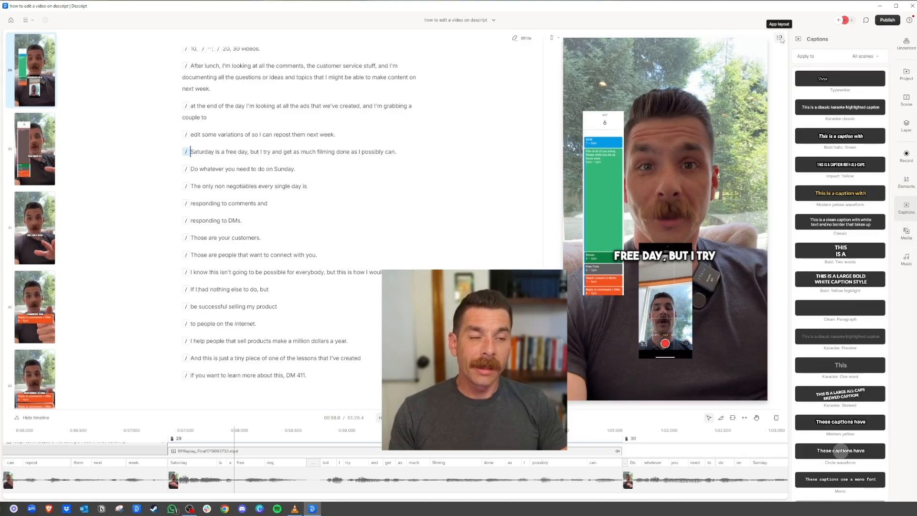
{"action": "left_click", "coordinate": [906, 42]}
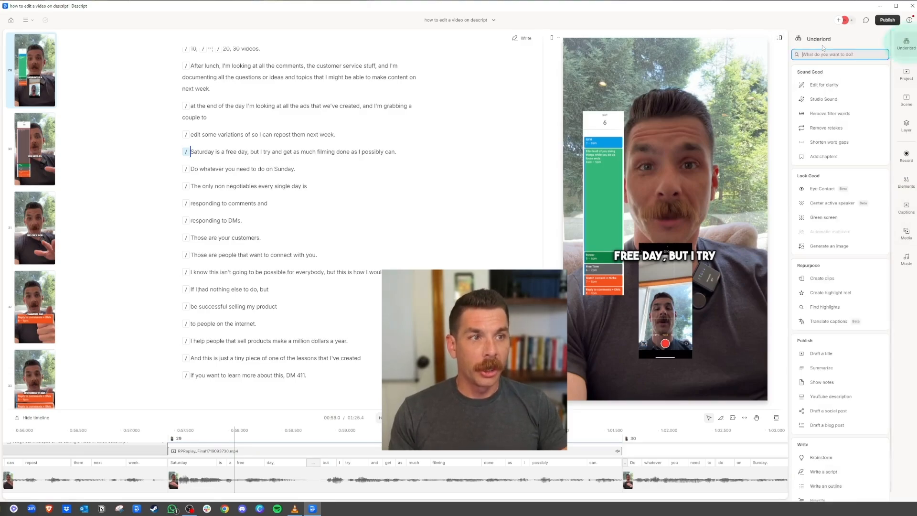
{"action": "type", "text": "captions"}
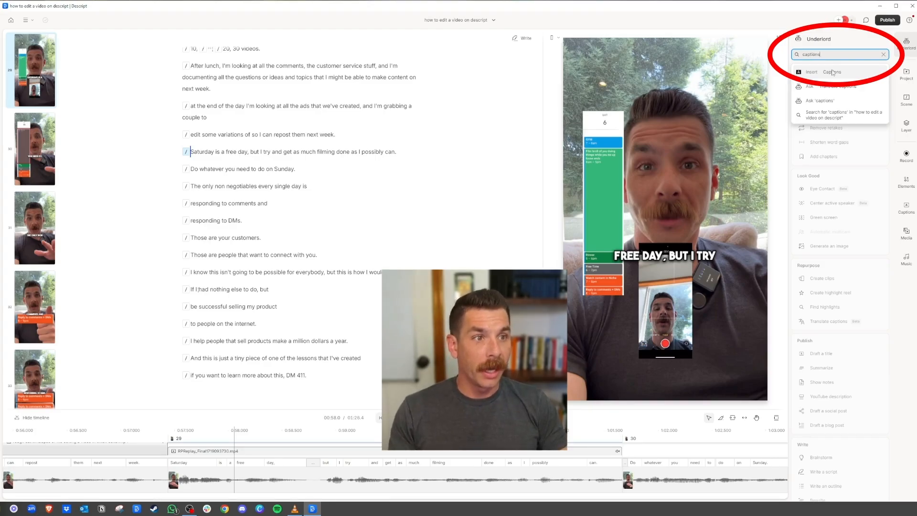
{"action": "left_click", "coordinate": [838, 75]}
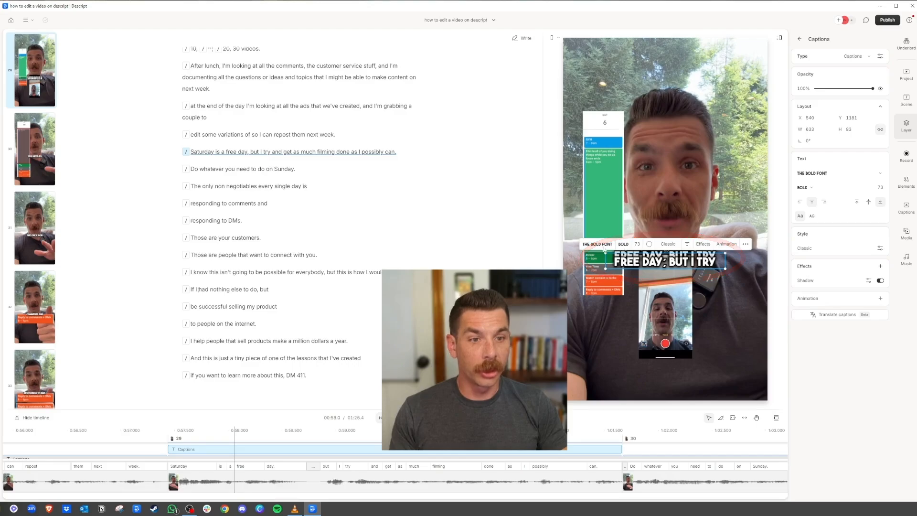
{"action": "left_click", "coordinate": [823, 175]}
{"action": "left_click", "coordinate": [823, 175]}
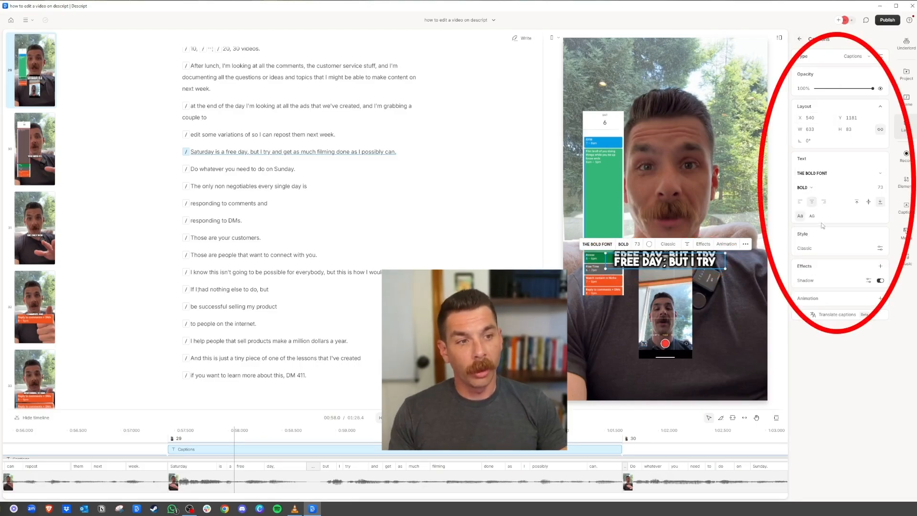
{"action": "left_click", "coordinate": [880, 248]}
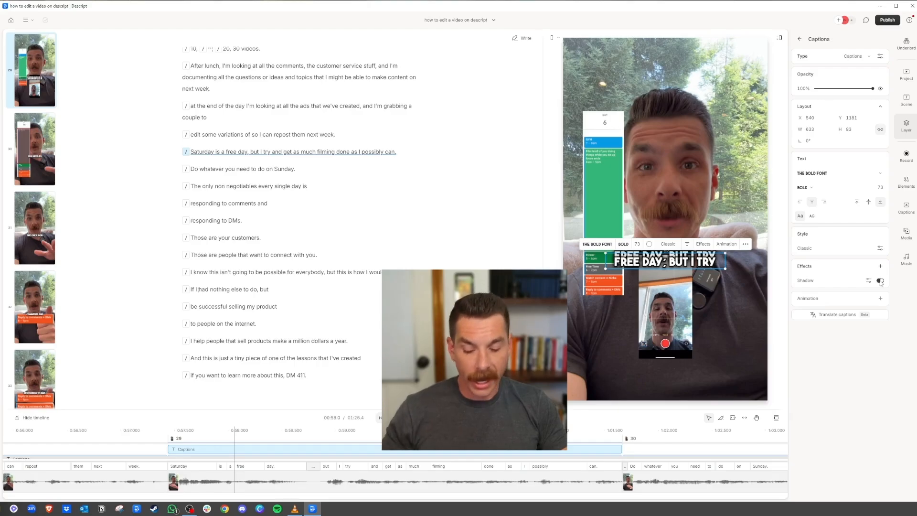
{"action": "key", "text": "ctrl+z"}
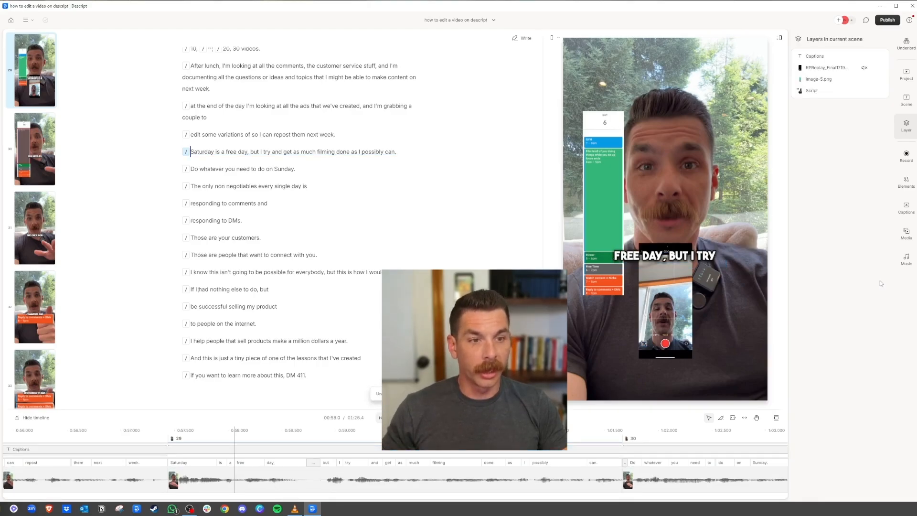
Step: Examine the existing captions' settings for the current scene and all scenes, the project files and the scene settings
{"action": "left_click", "coordinate": [815, 56]}
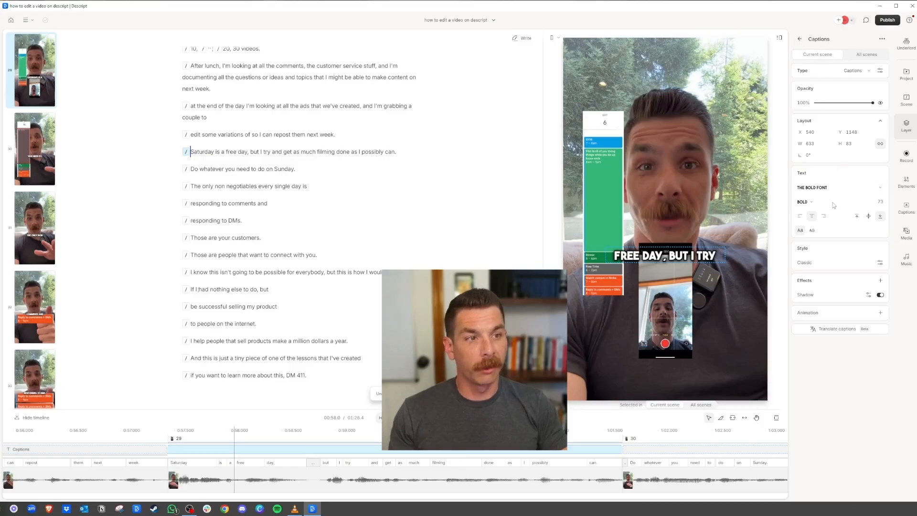
{"action": "left_click", "coordinate": [866, 54]}
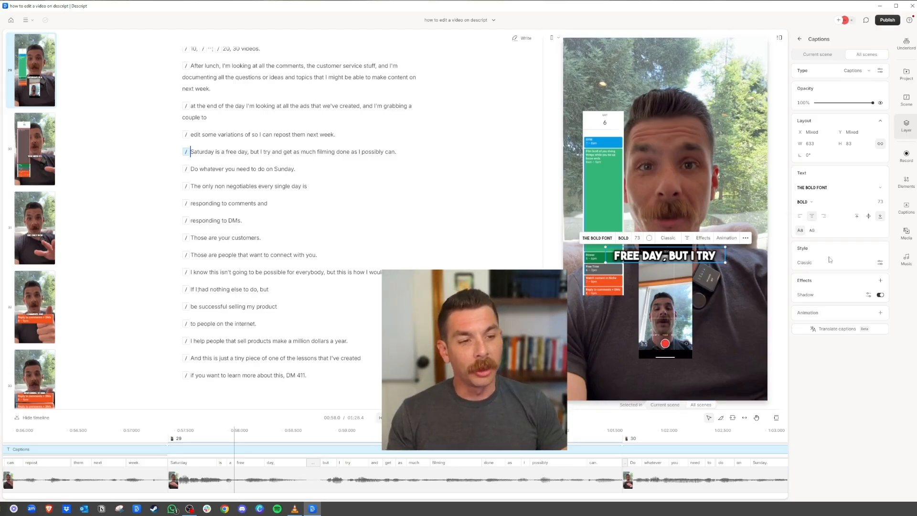
{"action": "left_click", "coordinate": [911, 81]}
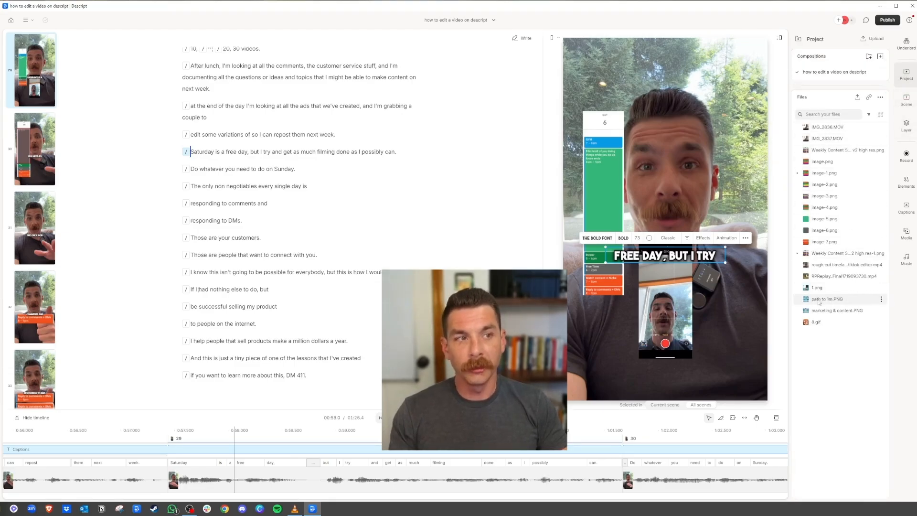
{"action": "left_click", "coordinate": [907, 101]}
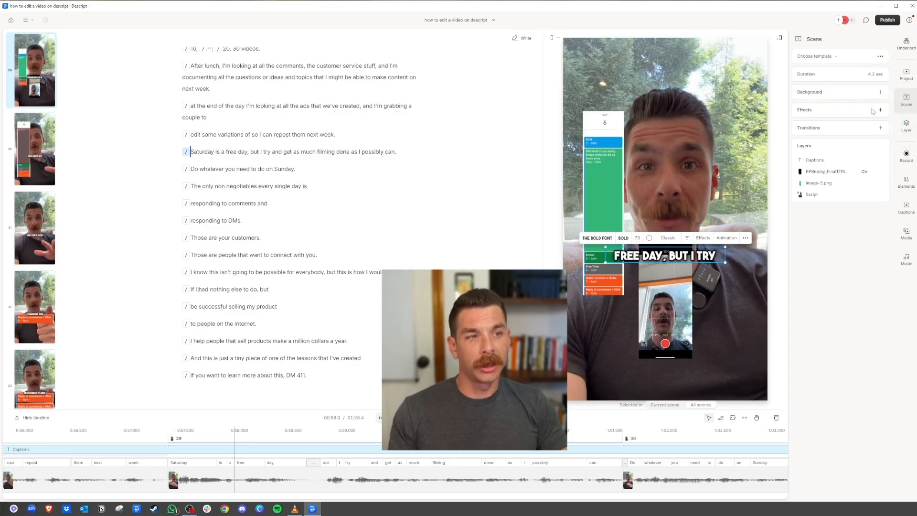
Step: Add an arrow element to the Saturday scene and adjust its endpoints so it points straight down at the speaker's nose
{"action": "left_click", "coordinate": [907, 126]}
{"action": "key", "text": "Escape"}
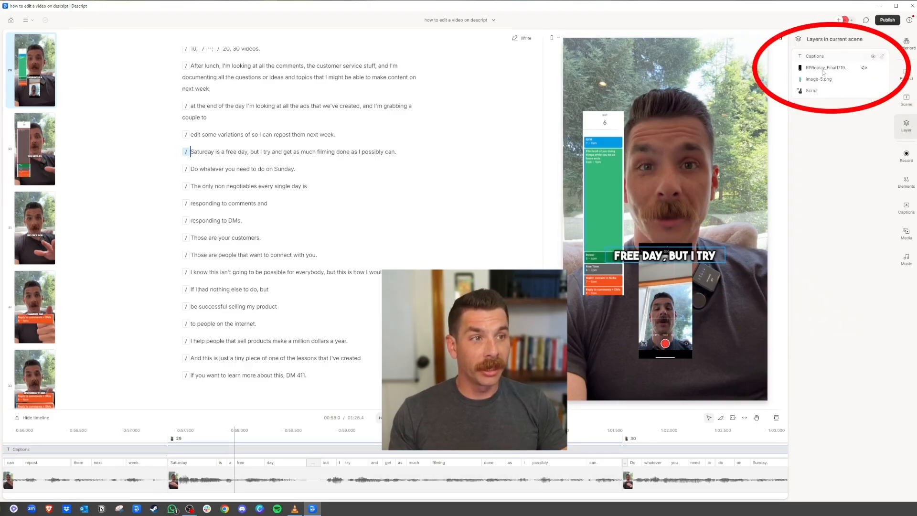
{"action": "left_click", "coordinate": [906, 181]}
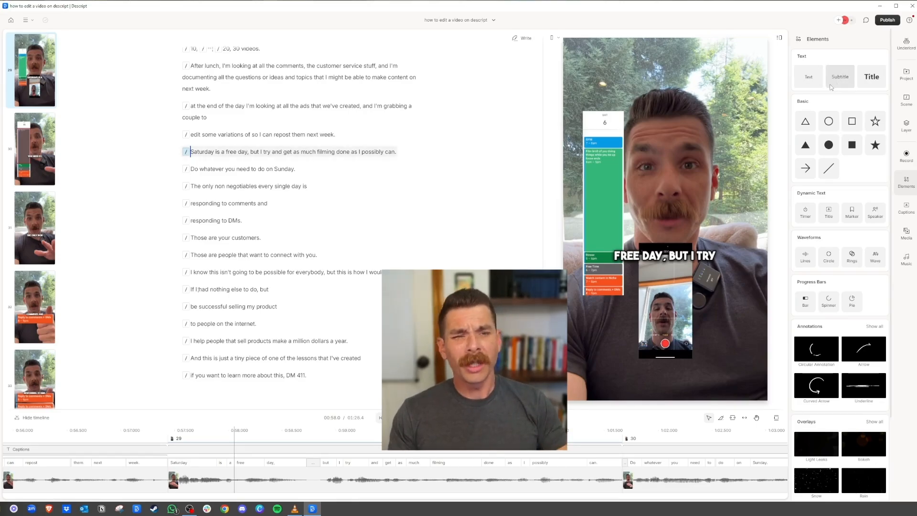
{"action": "left_click", "coordinate": [806, 168]}
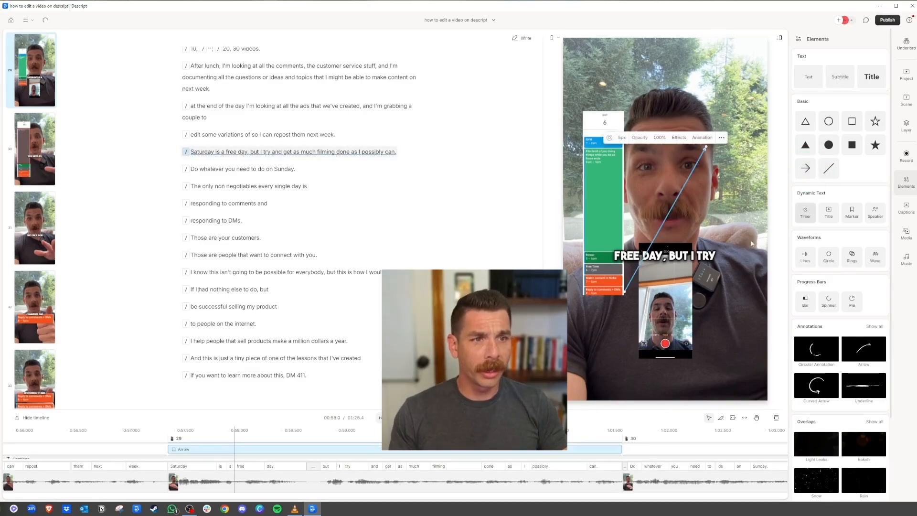
{"action": "left_click_drag", "start_coordinate": [700, 159], "coordinate": [665, 192]}
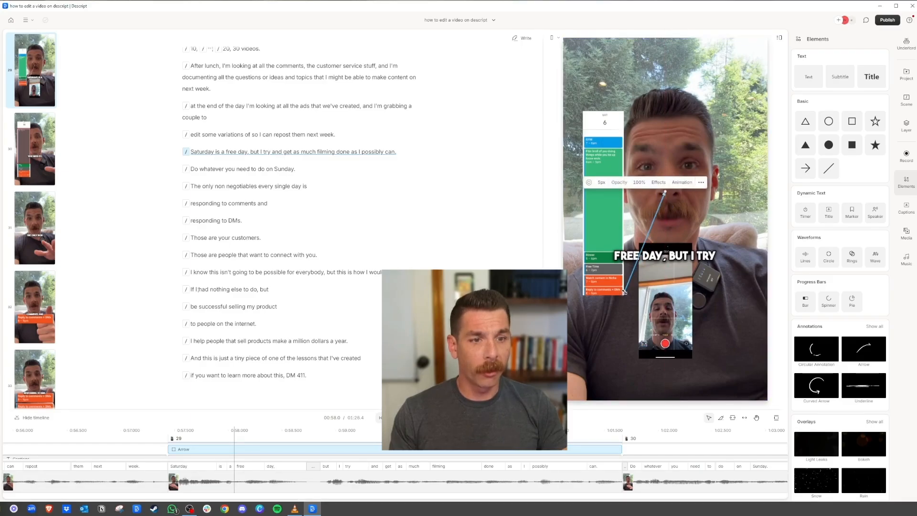
{"action": "left_click_drag", "start_coordinate": [624, 292], "coordinate": [622, 168]}
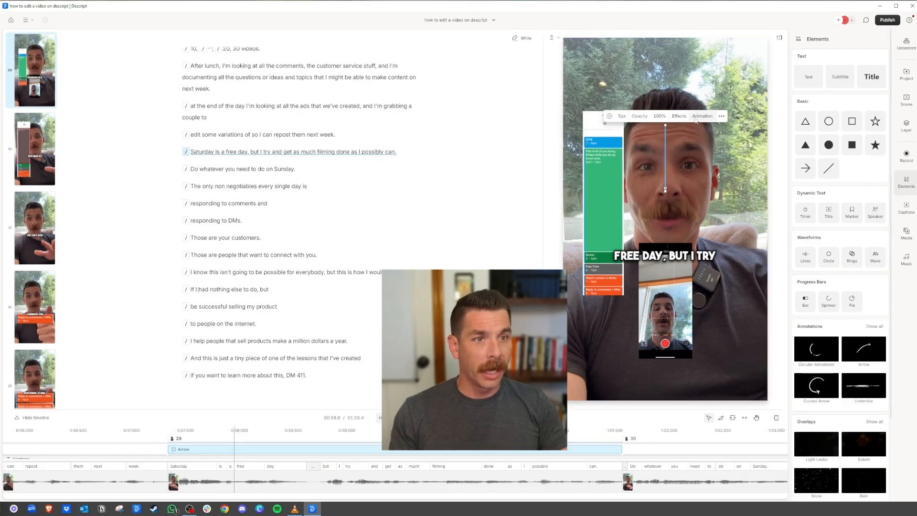
Step: Style the arrow with a red border color, 15 px thickness and 50% opacity, and turn on its shadow effect
{"action": "left_click", "coordinate": [610, 117]}
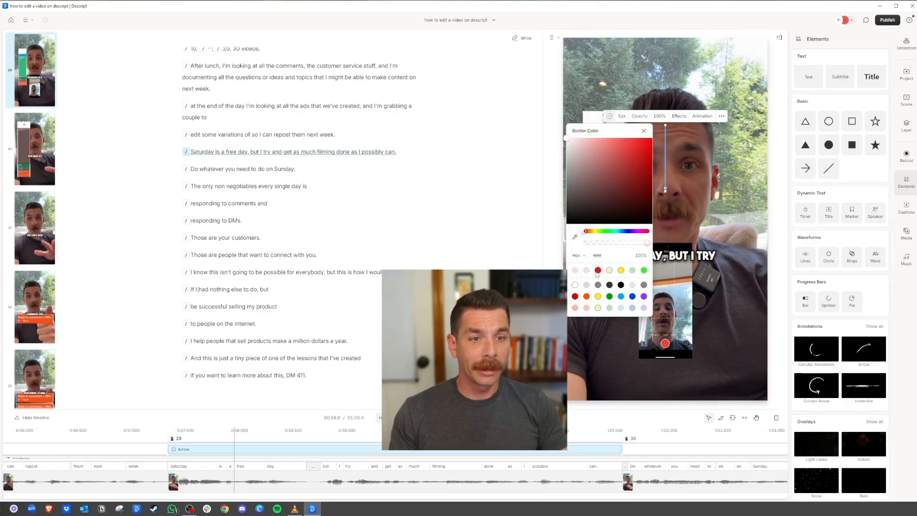
{"action": "left_click", "coordinate": [644, 131]}
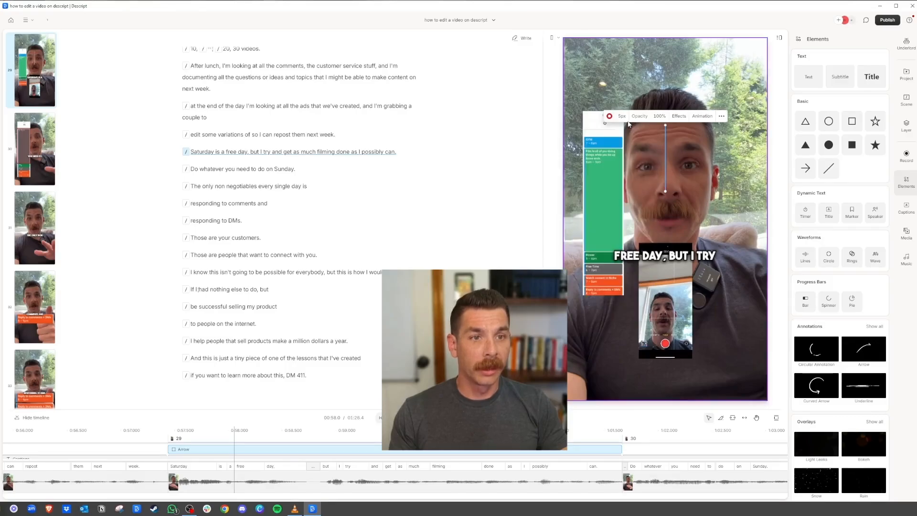
{"action": "left_click", "coordinate": [623, 117]}
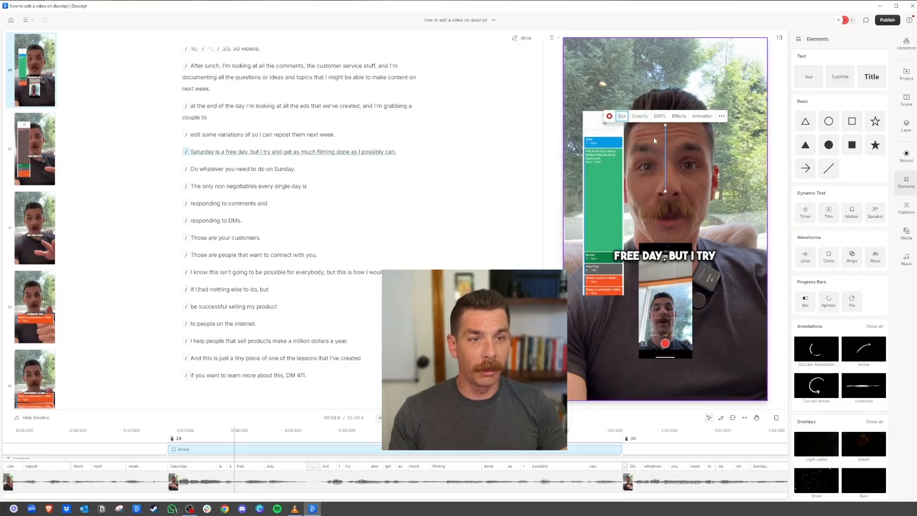
{"action": "type", "text": "15"}
{"action": "left_click", "coordinate": [660, 114]}
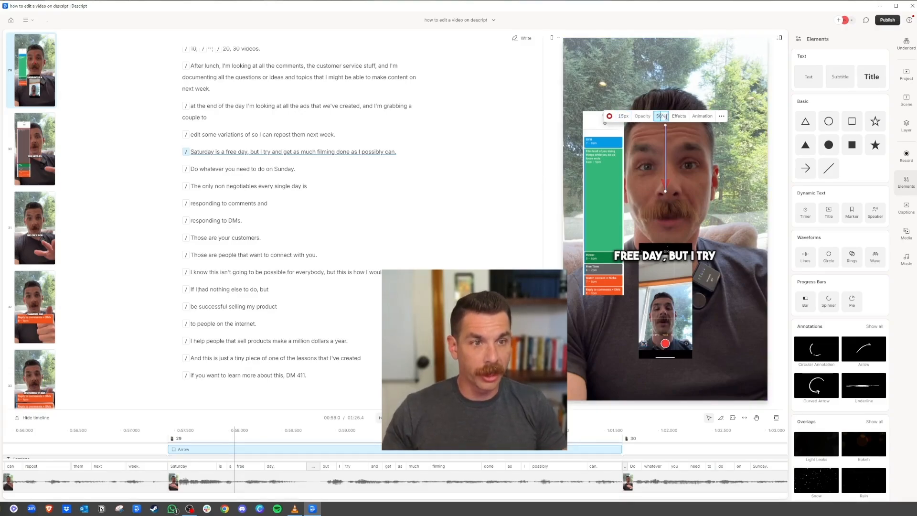
{"action": "left_click", "coordinate": [679, 119]}
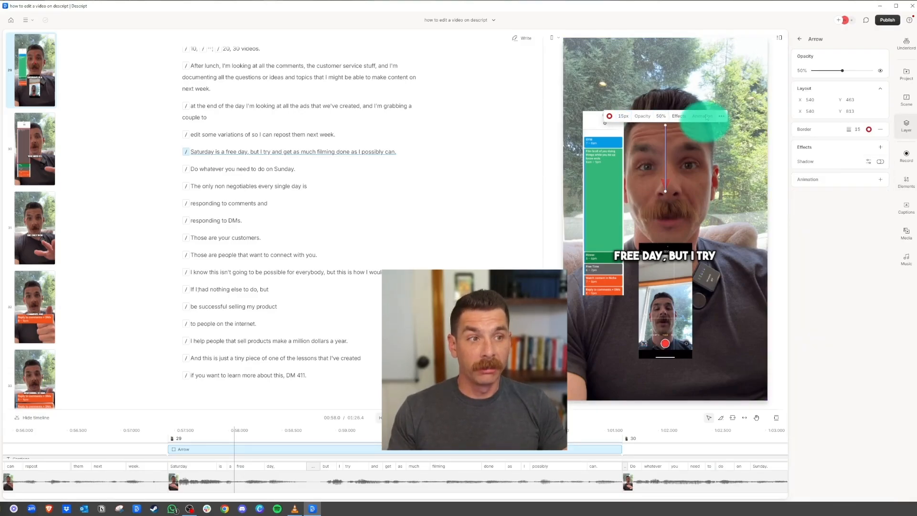
{"action": "left_click", "coordinate": [880, 162]}
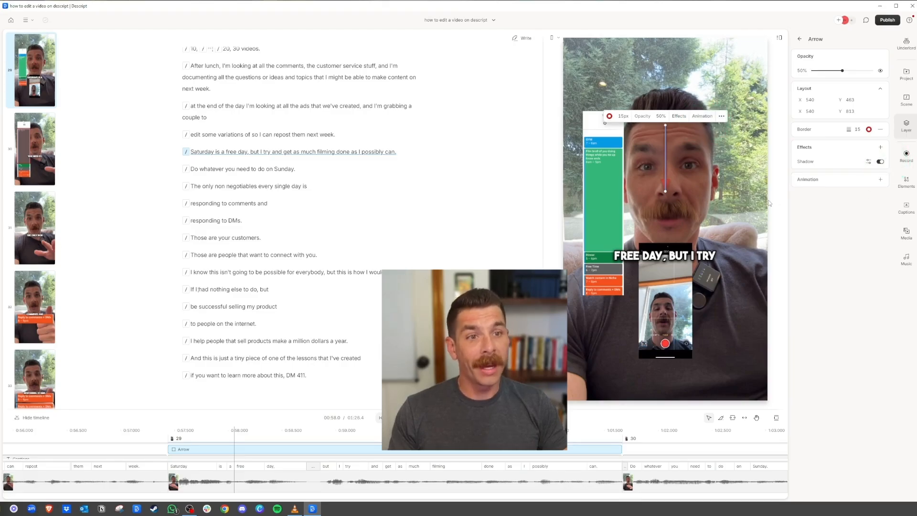
Step: Check the styled arrow over the speaker's face and remove it from the Saturday scene
{"action": "left_click", "coordinate": [692, 204]}
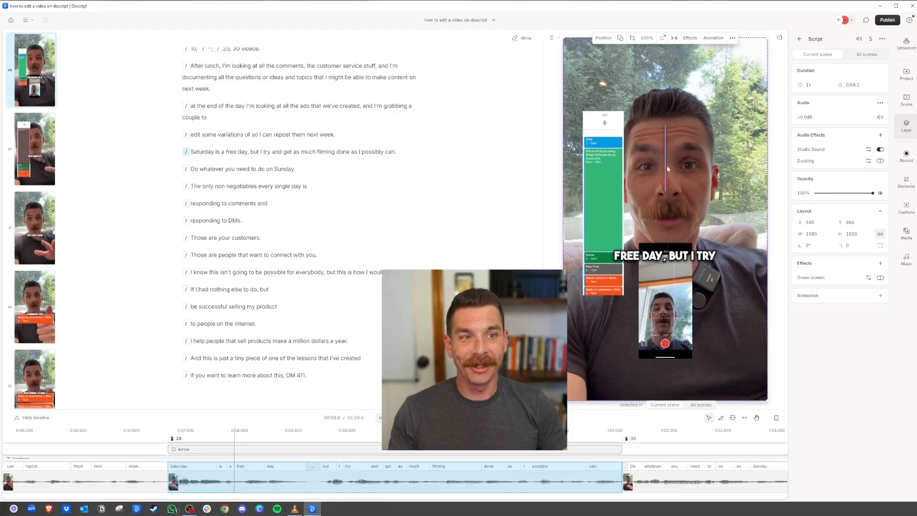
{"action": "left_click", "coordinate": [909, 192]}
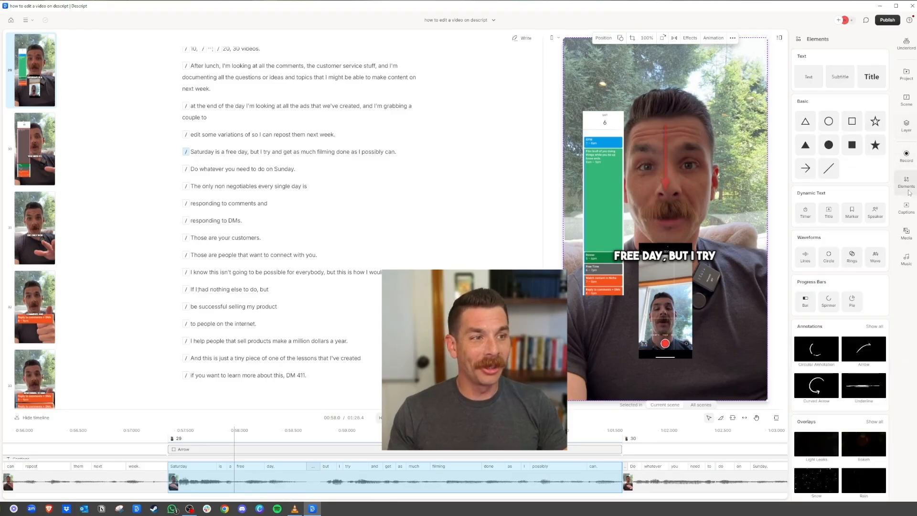
{"action": "left_click", "coordinate": [665, 171]}
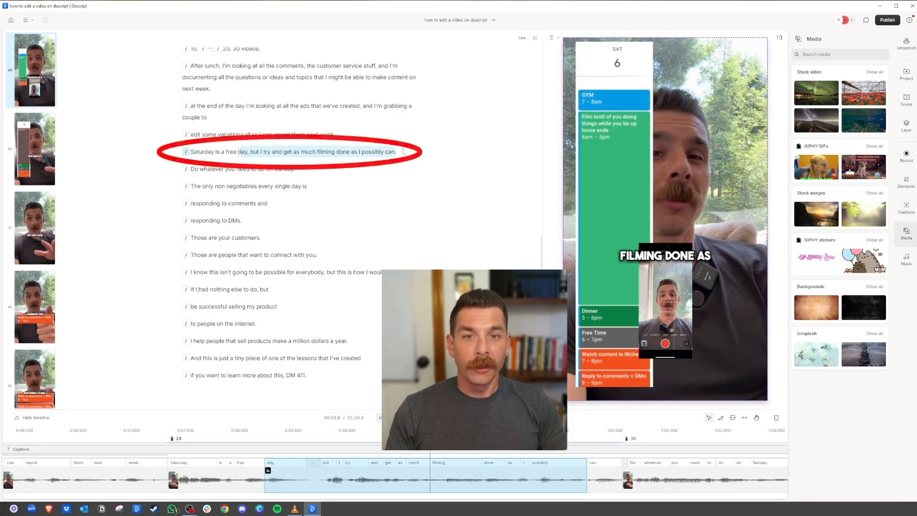
Step: Play the Saturday scene from its beginning to review the visuals
{"action": "left_click", "coordinate": [192, 153]}
{"action": "key", "text": "space"}
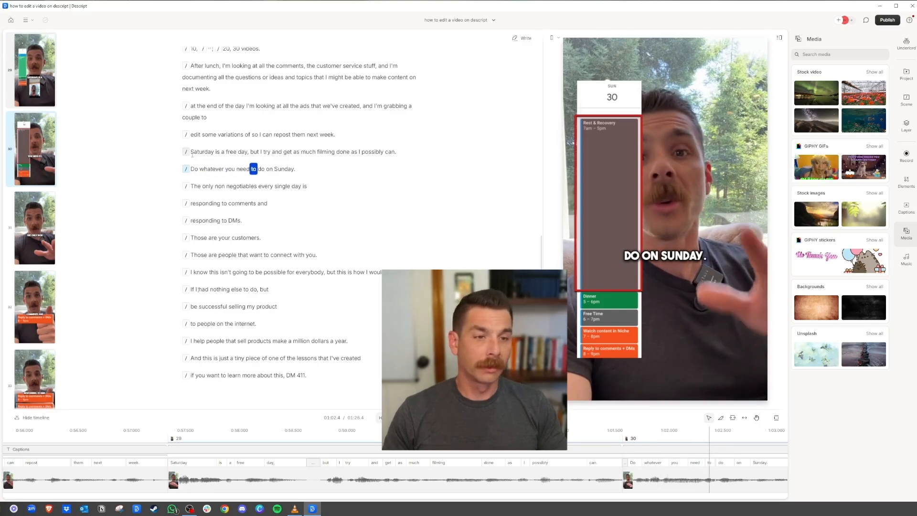
{"action": "key", "text": "space"}
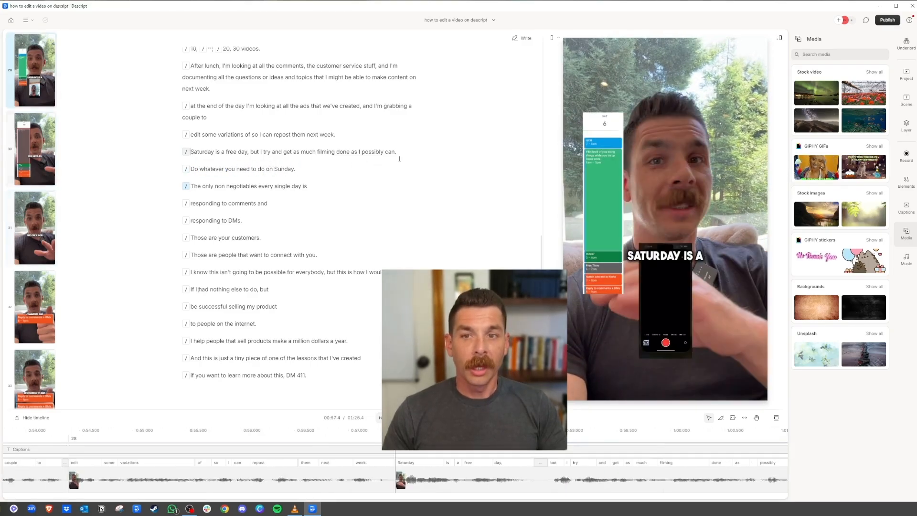
Step: Search stock video for "filming with phone" and add the vlogger clip below the Saturday scene's captions, scaled to about 753 × 424
{"action": "left_click", "coordinate": [674, 298]}
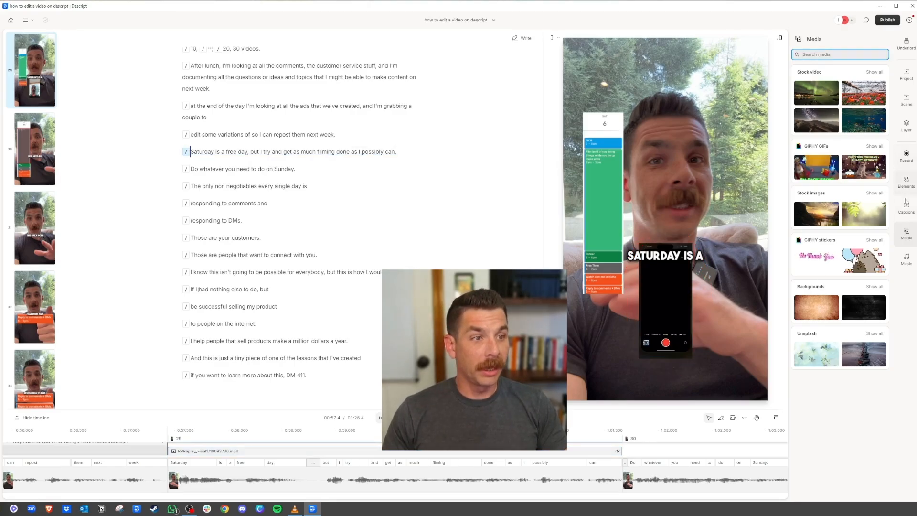
{"action": "left_click", "coordinate": [905, 234]}
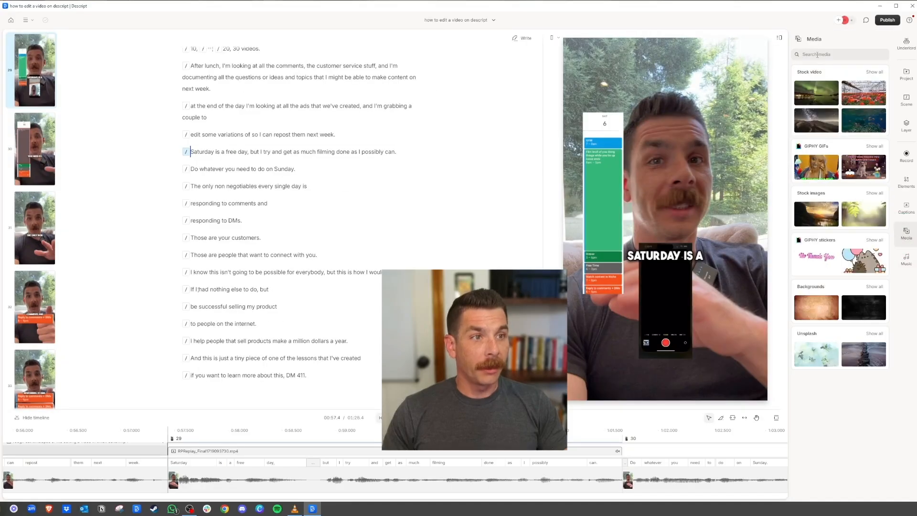
{"action": "type", "text": "filming with phone"}
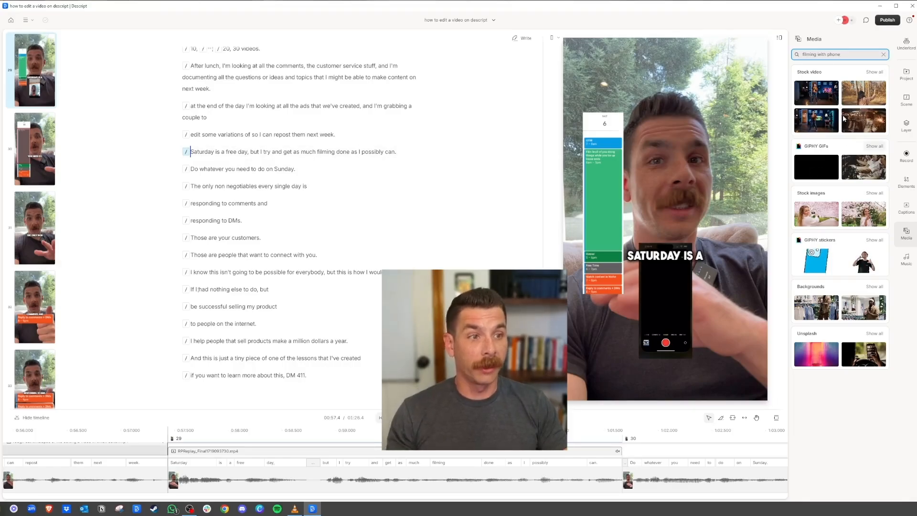
{"action": "left_click", "coordinate": [875, 72]}
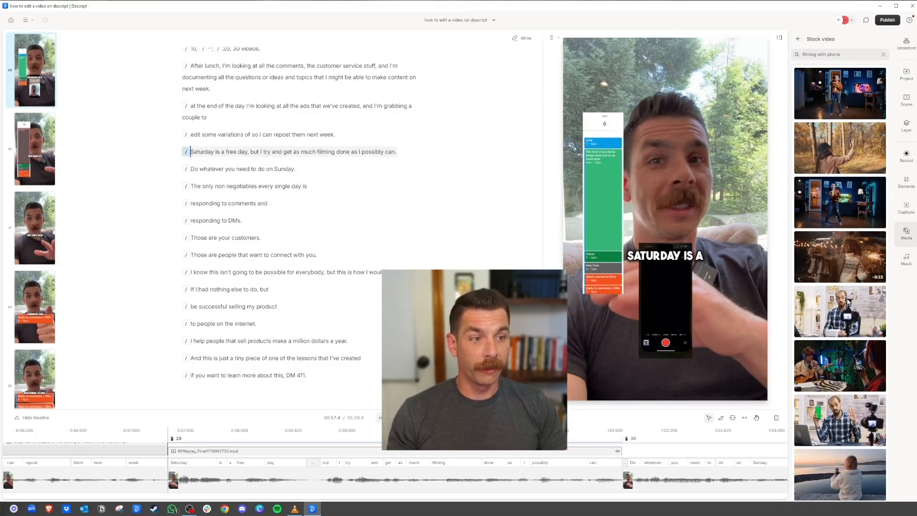
{"action": "left_click_drag", "start_coordinate": [847, 311], "coordinate": [724, 272]}
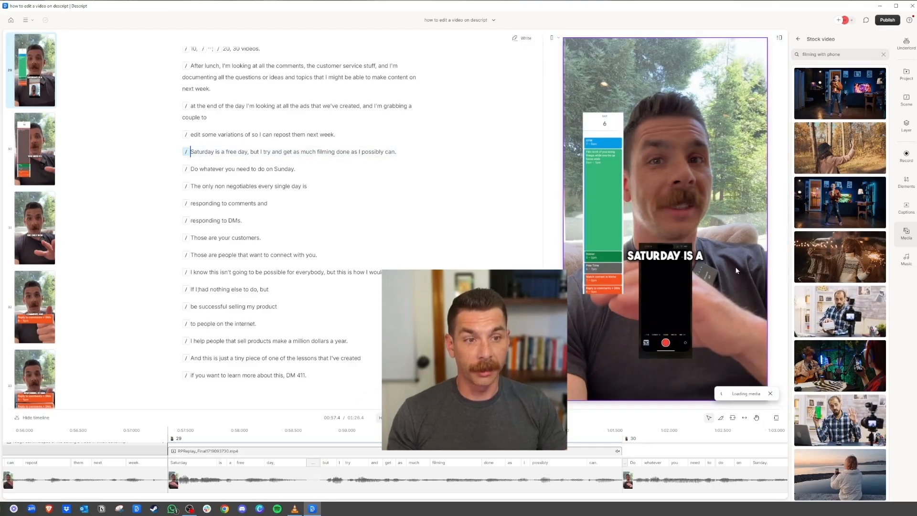
{"action": "left_click_drag", "start_coordinate": [692, 204], "coordinate": [691, 302]}
{"action": "left_click_drag", "start_coordinate": [760, 256], "coordinate": [683, 297]}
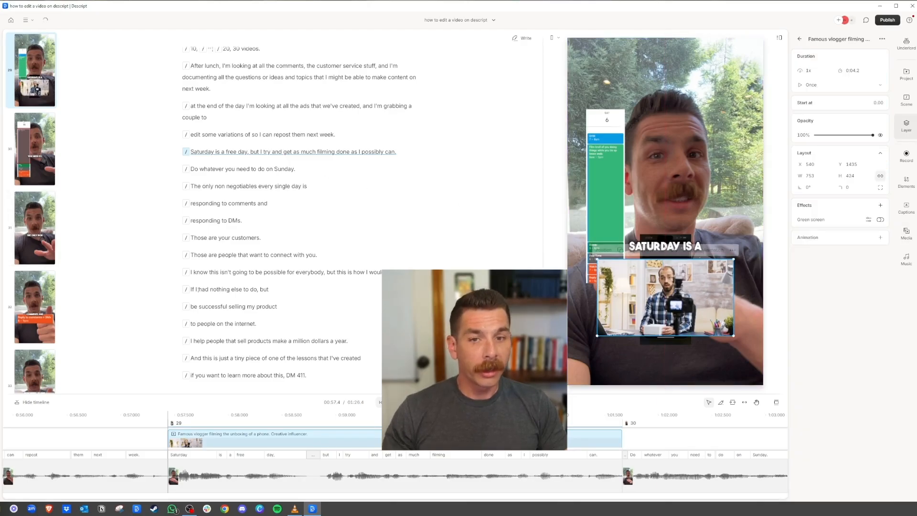
Step: Play the Saturday scene with the stock vlogger clip and remove the clip from the scene
{"action": "left_click", "coordinate": [192, 153]}
{"action": "key", "text": "space"}
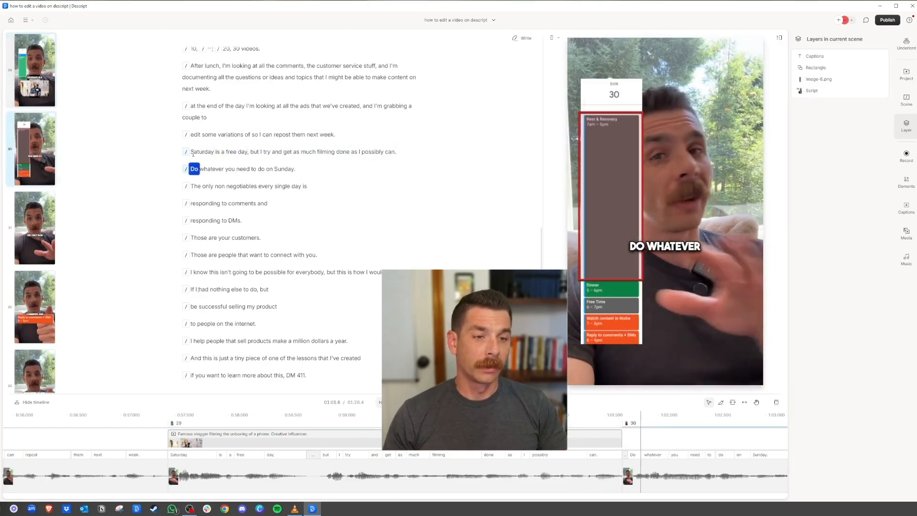
{"action": "left_click", "coordinate": [196, 151]}
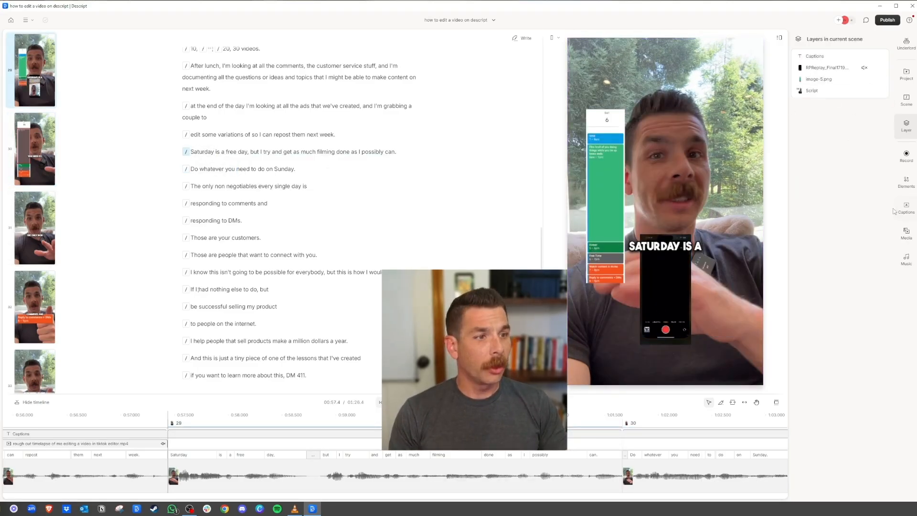
Step: Search GIPHY GIFs for "influencer" and place the GIF of the suited man photographing his food, scaled down, below the Saturday captions
{"action": "left_click", "coordinate": [909, 234]}
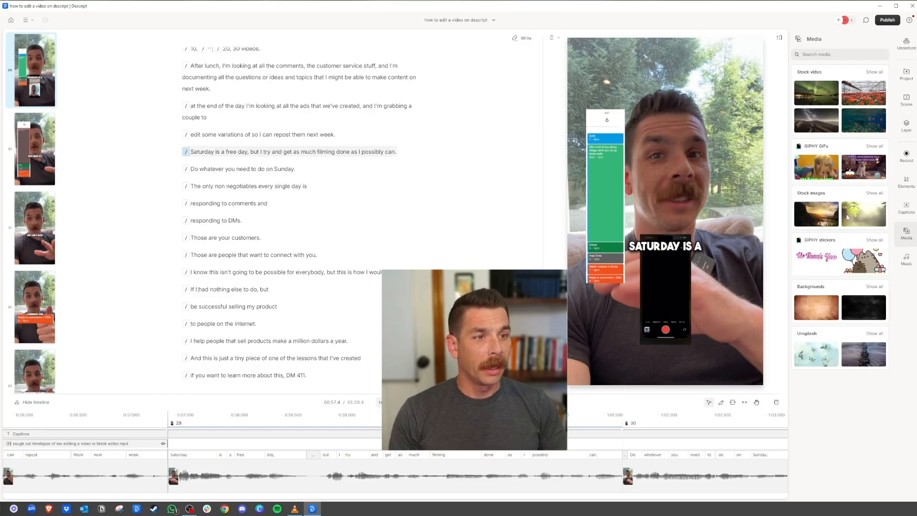
{"action": "left_click", "coordinate": [874, 146]}
{"action": "left_click", "coordinate": [824, 54]}
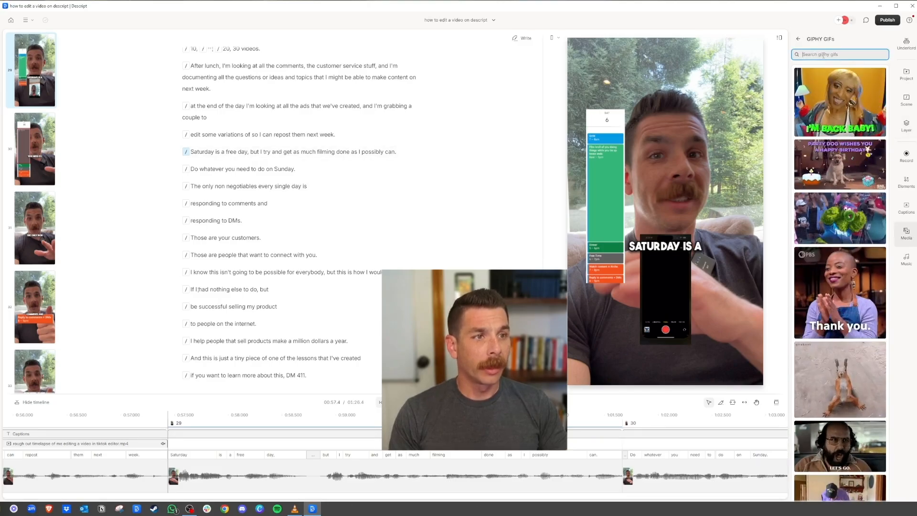
{"action": "type", "text": "influencer"}
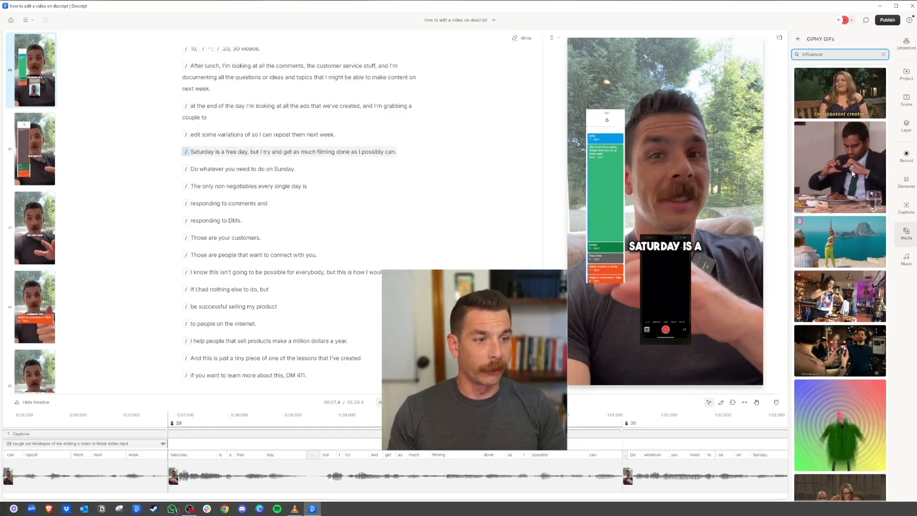
{"action": "left_click", "coordinate": [853, 160]}
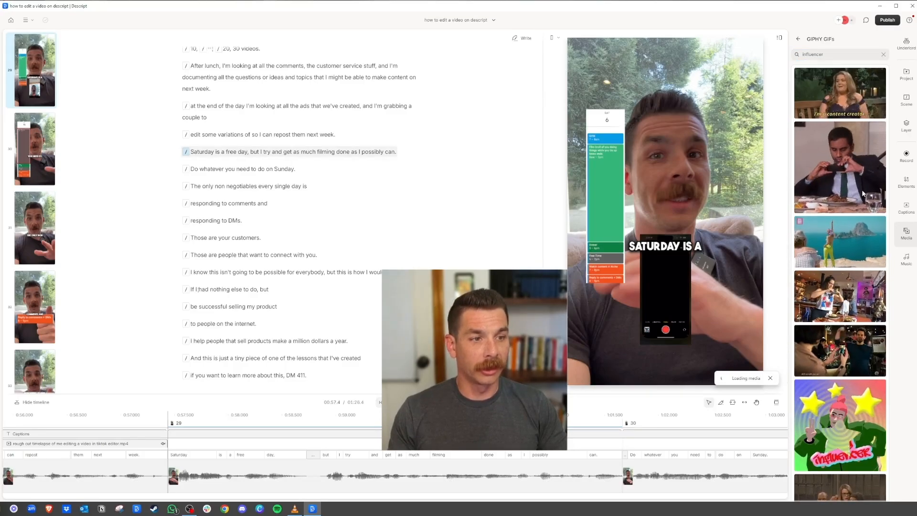
{"action": "left_click_drag", "start_coordinate": [759, 112], "coordinate": [649, 257]}
{"action": "left_click_drag", "start_coordinate": [617, 283], "coordinate": [672, 278]}
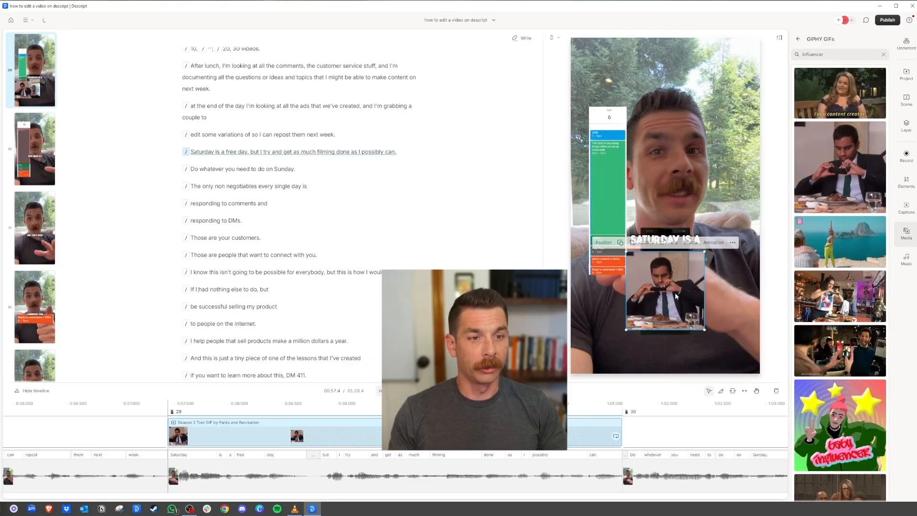
Step: Play the Saturday scene with the GIF and delete the GIF from the scene
{"action": "left_click", "coordinate": [317, 134]}
{"action": "key", "text": "space"}
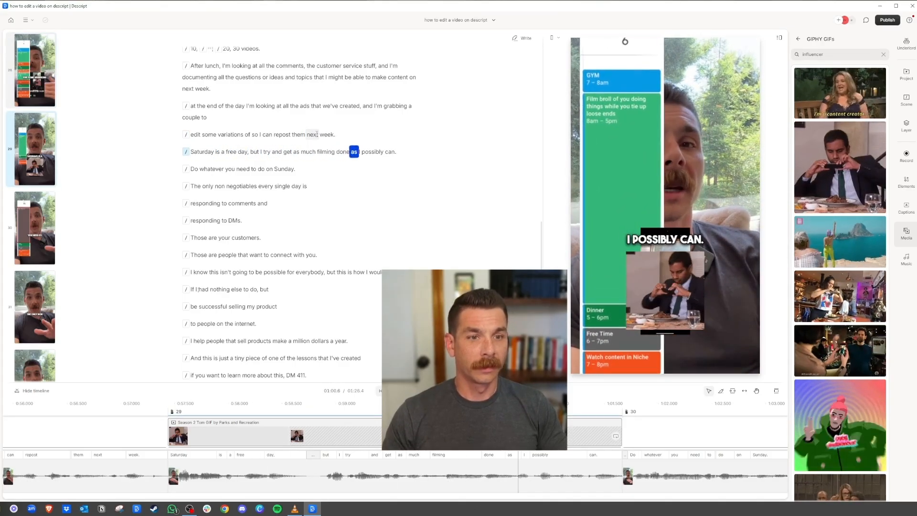
{"action": "key", "text": "space"}
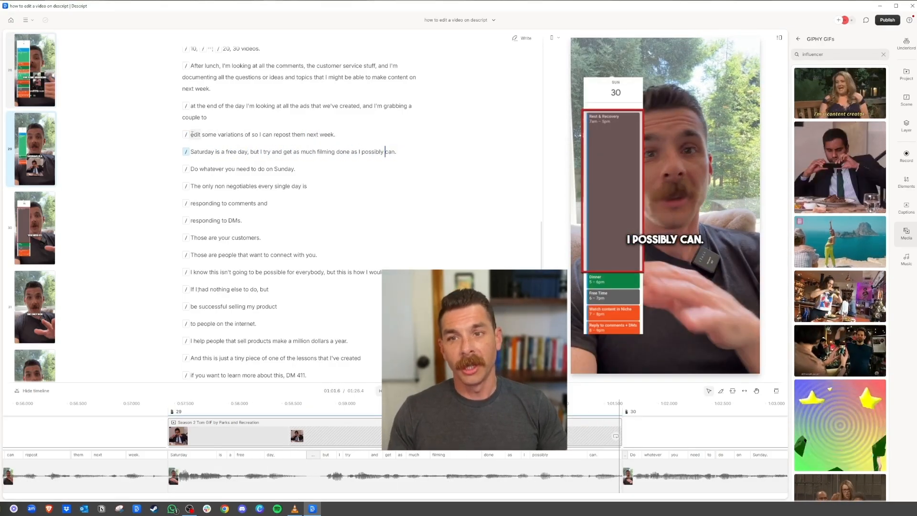
{"action": "left_click", "coordinate": [186, 151]}
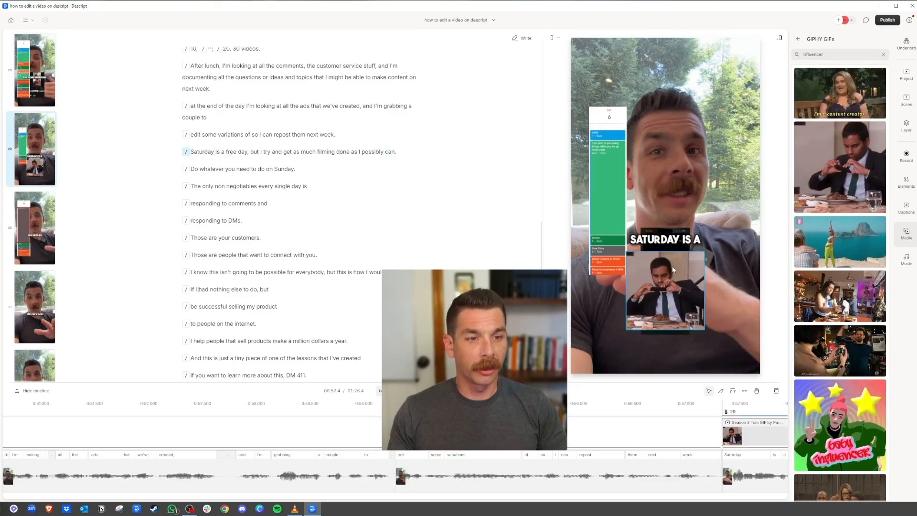
{"action": "key", "text": "Delete"}
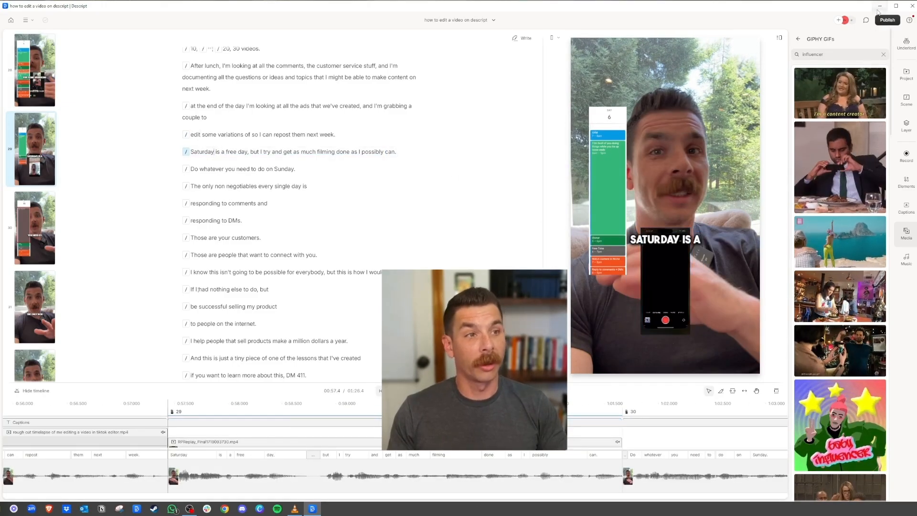
Step: Search the music library for "cashregister" and add the "Historical Antiques Cash Register Open Ding" sound effect to the Saturday scene
{"action": "left_click", "coordinate": [885, 55]}
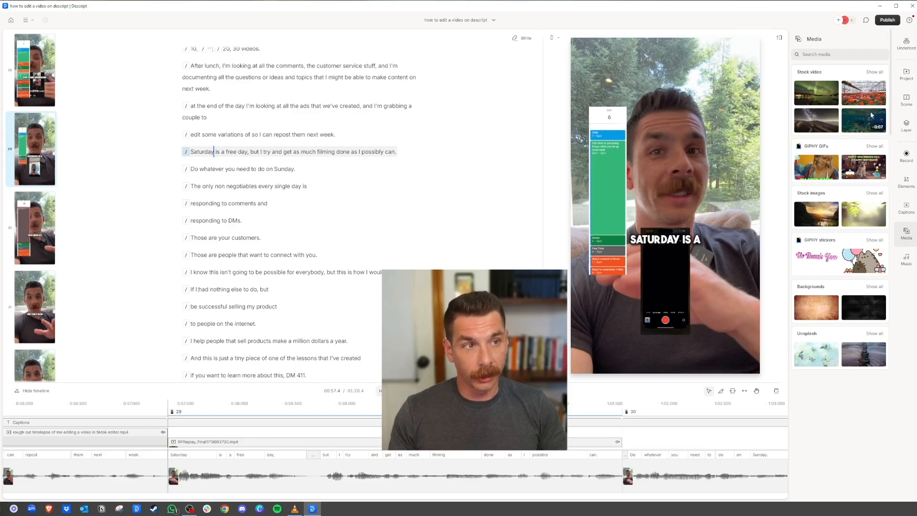
{"action": "left_click", "coordinate": [907, 258]}
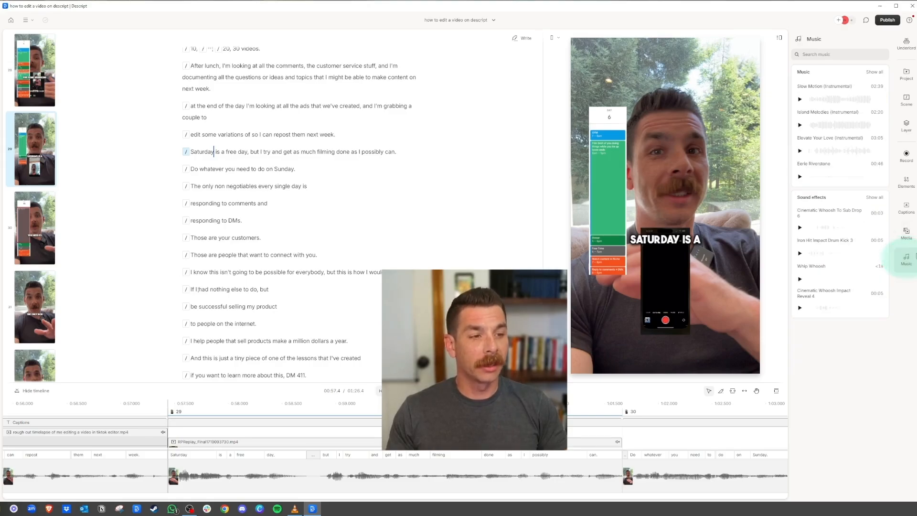
{"action": "left_click", "coordinate": [829, 53]}
{"action": "type", "text": "cashreg"}
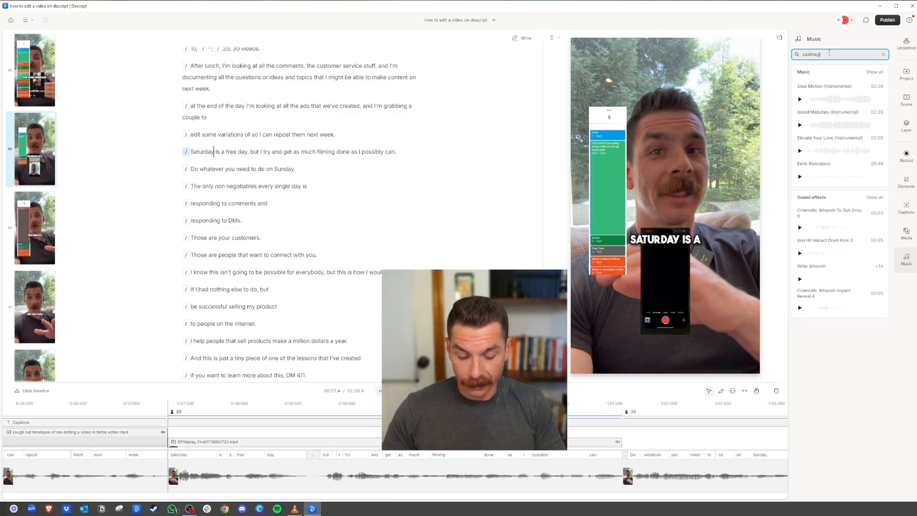
{"action": "type", "text": "ister"}
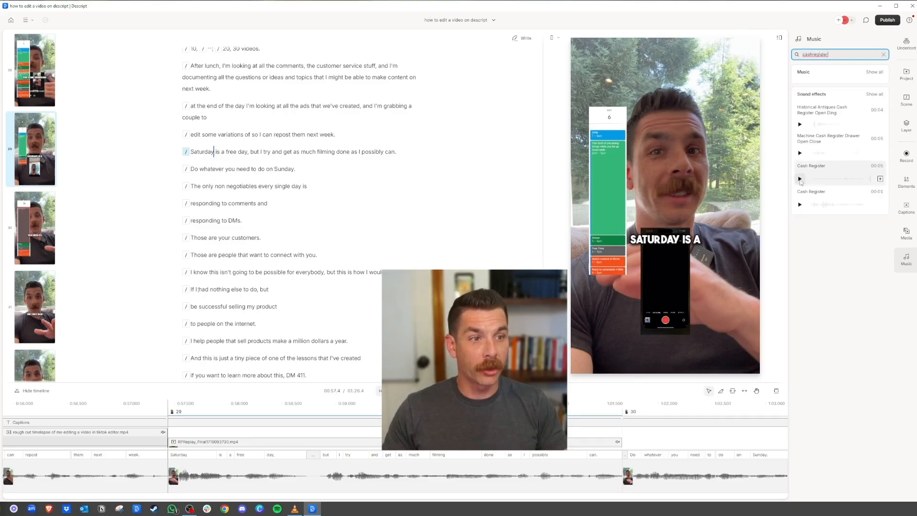
{"action": "left_click_drag", "start_coordinate": [821, 111], "coordinate": [596, 221]}
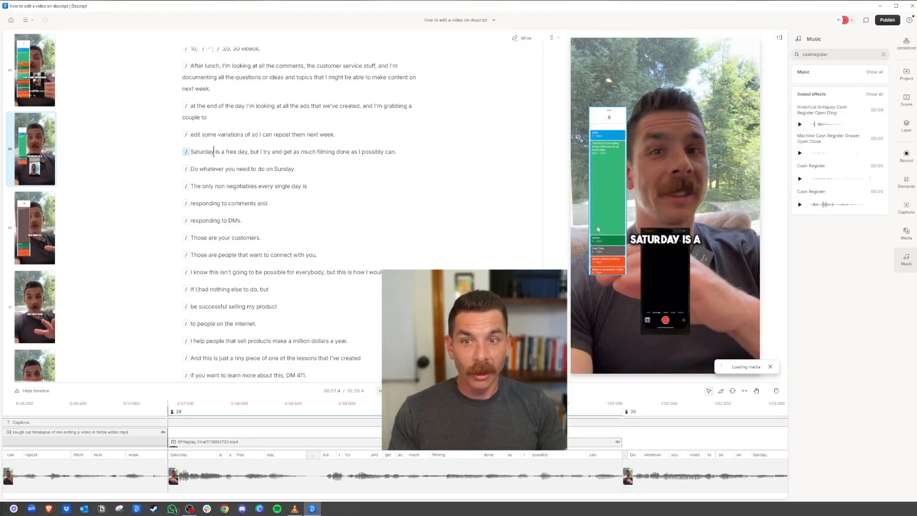
Step: Play the Saturday scene with the cash register sound effect and delete the effect
{"action": "left_click", "coordinate": [196, 151]}
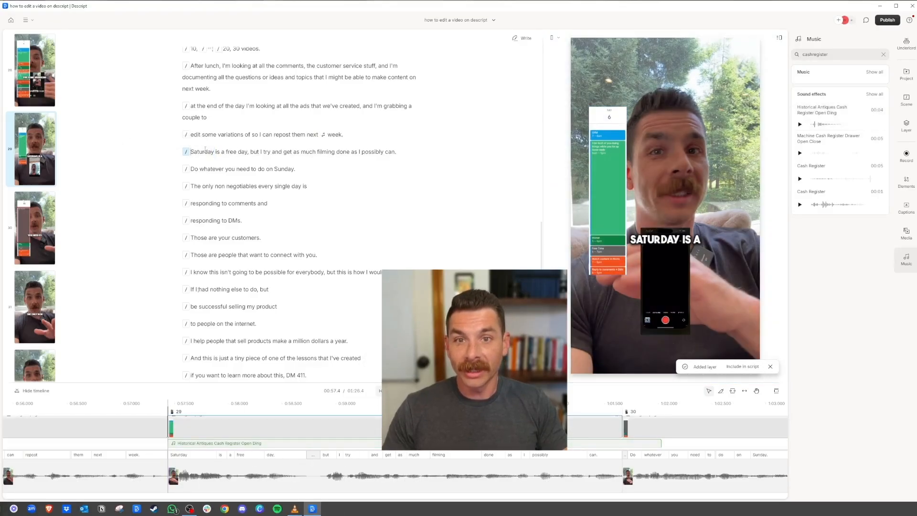
{"action": "key", "text": "space"}
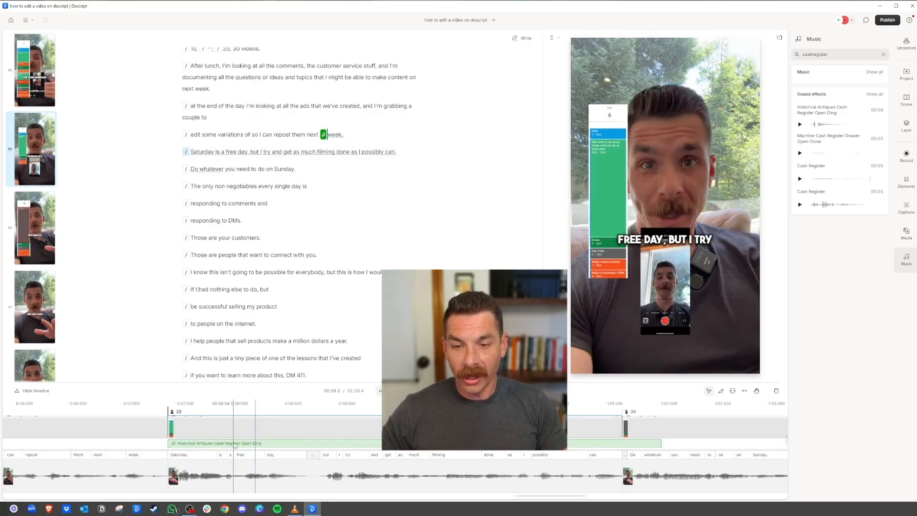
{"action": "key", "text": "Delete"}
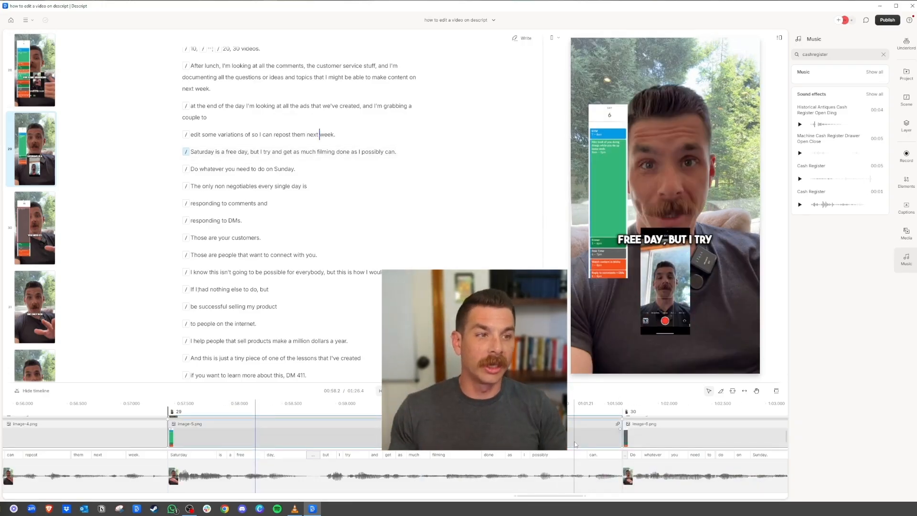
Step: Look over the stock media library and the available caption styles
{"action": "left_click", "coordinate": [905, 260]}
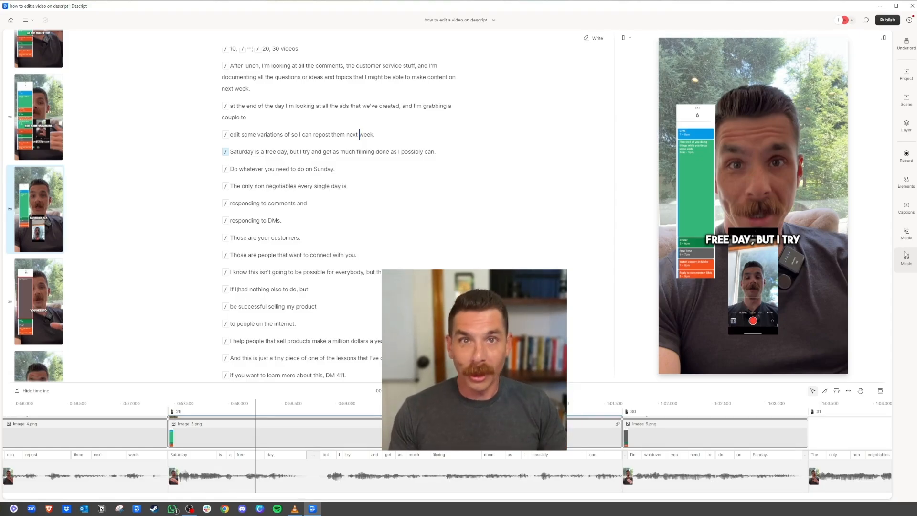
{"action": "left_click", "coordinate": [906, 233]}
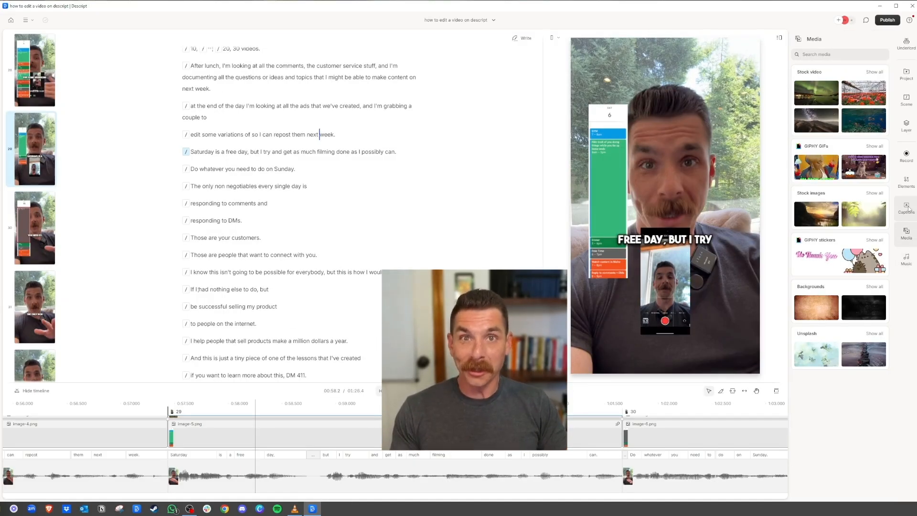
{"action": "left_click", "coordinate": [907, 208]}
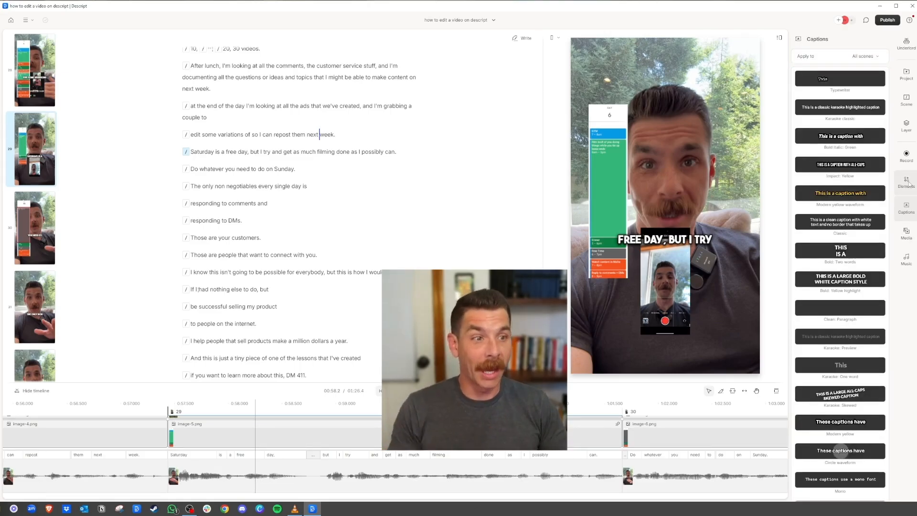
Step: Browse the available elements, try the Speaker dynamic text on the Friday scene and undo the addition
{"action": "left_click", "coordinate": [906, 183]}
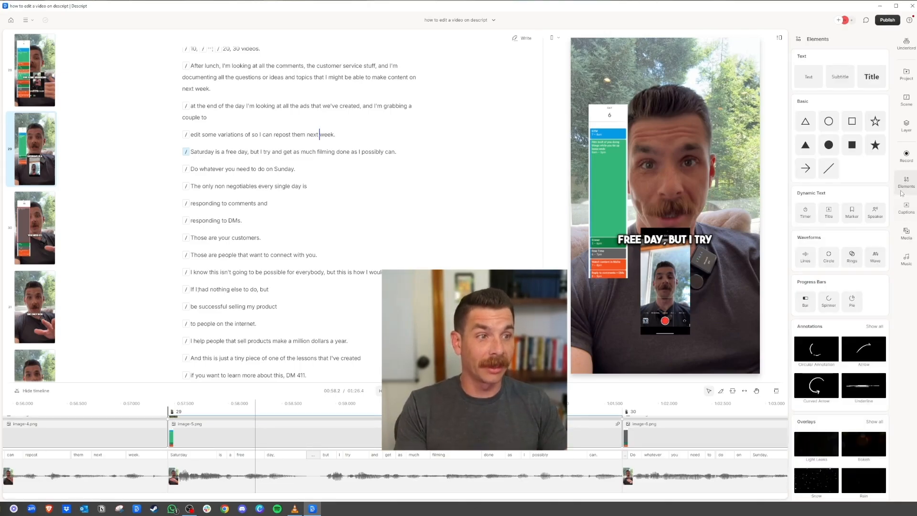
{"action": "scroll", "coordinate": [868, 210], "scroll_direction": "down", "scroll_amount": 1}
{"action": "scroll", "coordinate": [868, 209], "scroll_direction": "down", "scroll_amount": 1}
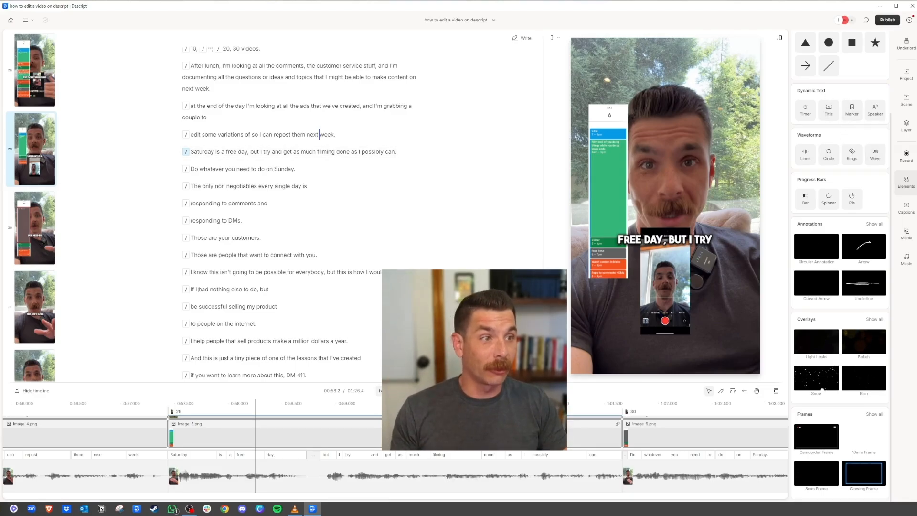
{"action": "left_click", "coordinate": [875, 109]}
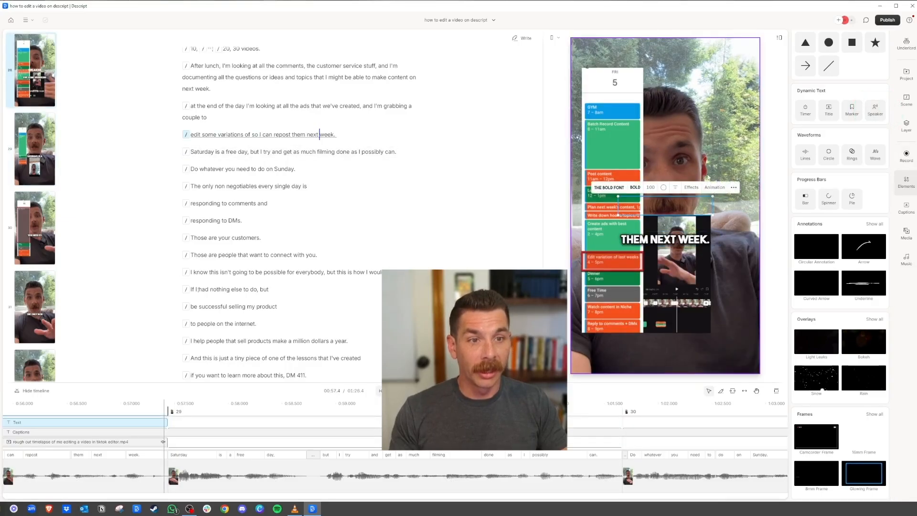
{"action": "key", "text": "ctrl+z"}
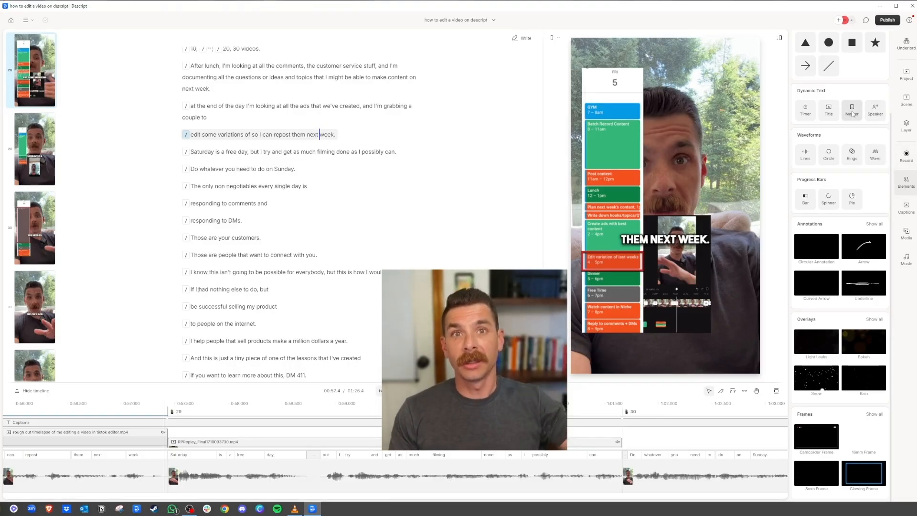
Step: Review the recording options, the current scene's layers and settings, the project files and the Underlord AI tools
{"action": "left_click", "coordinate": [906, 156]}
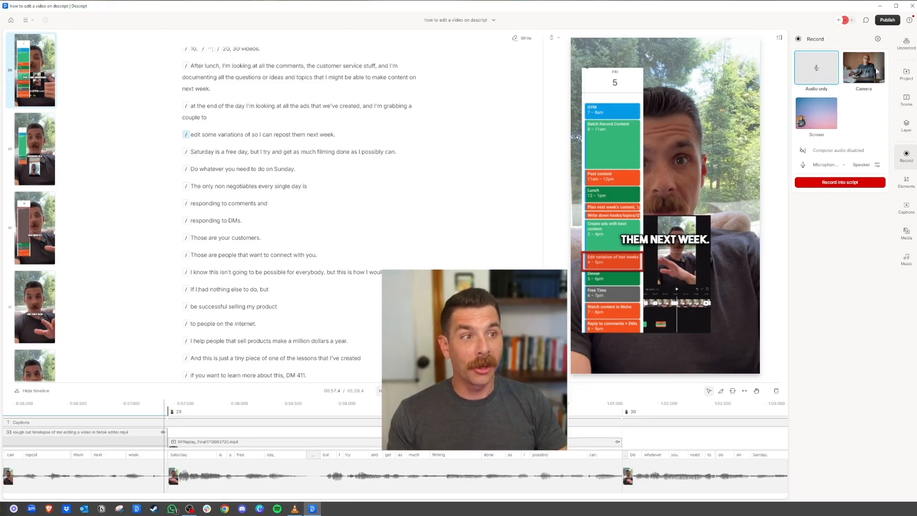
{"action": "left_click", "coordinate": [906, 127]}
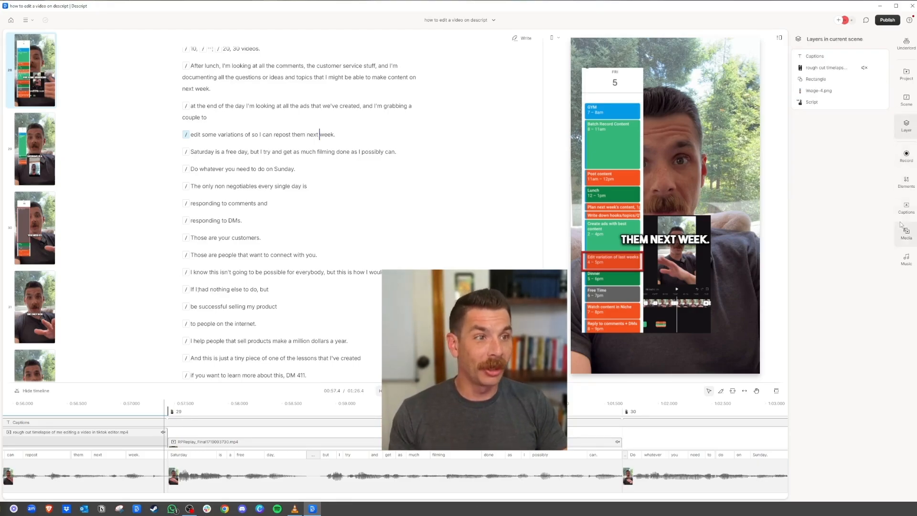
{"action": "left_click", "coordinate": [906, 99]}
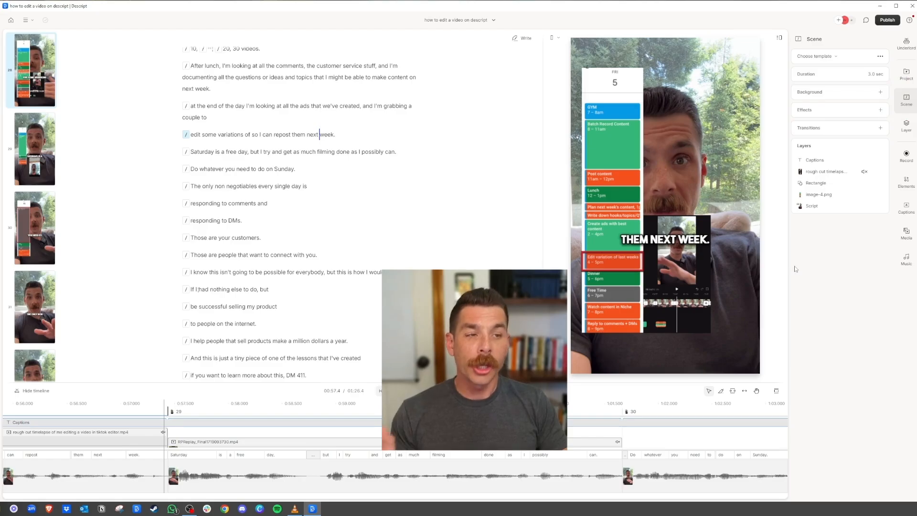
{"action": "left_click", "coordinate": [906, 74]}
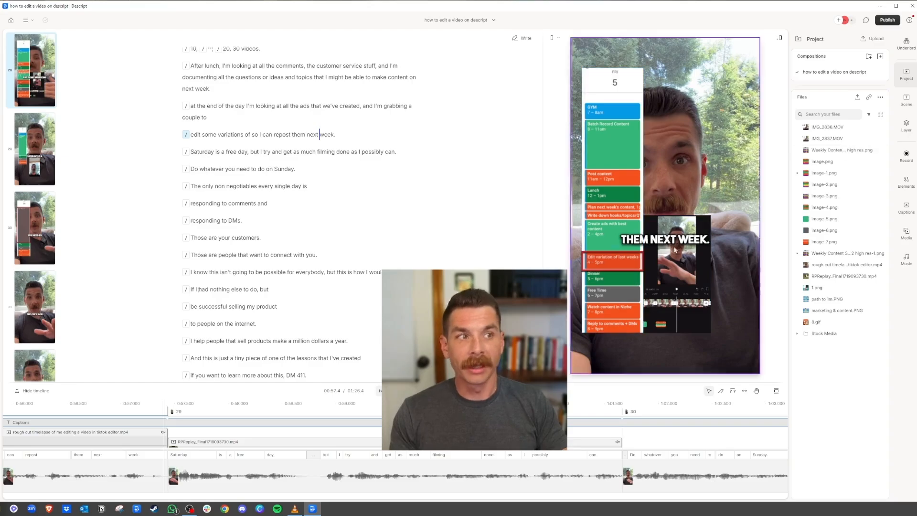
{"action": "left_click", "coordinate": [906, 43]}
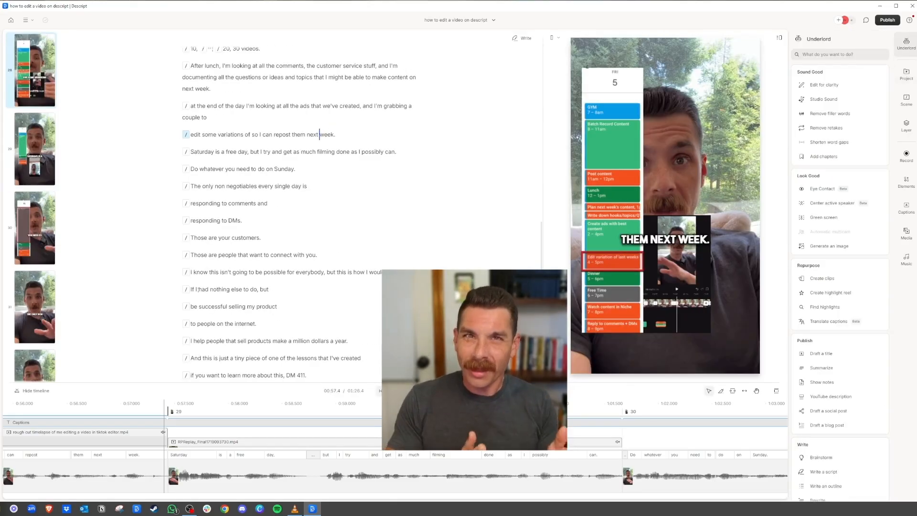